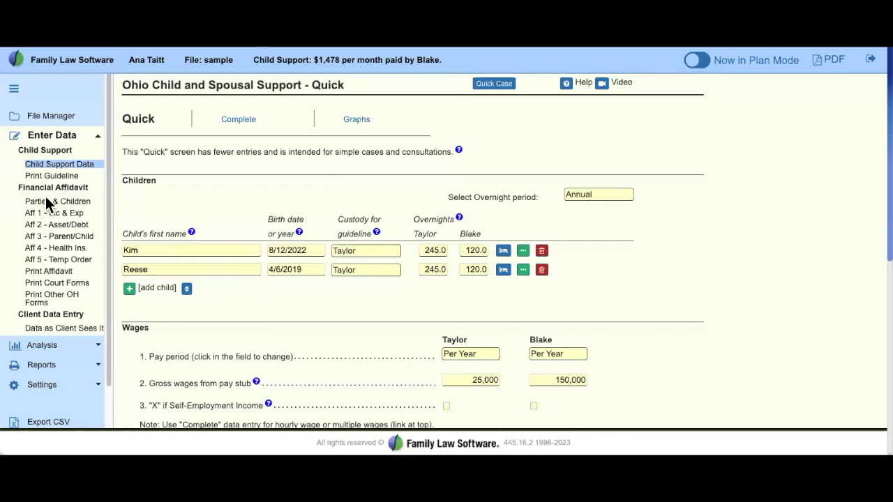
- Review the data entry screens and print options listed under Financial Affidavit
{"action": "mouse_move", "coordinate": [18, 195]}
{"action": "left_mouse_down"}
{"action": "mouse_move", "coordinate": [88, 218]}
{"action": "mouse_move", "coordinate": [95, 300]}
{"action": "left_mouse_up"}
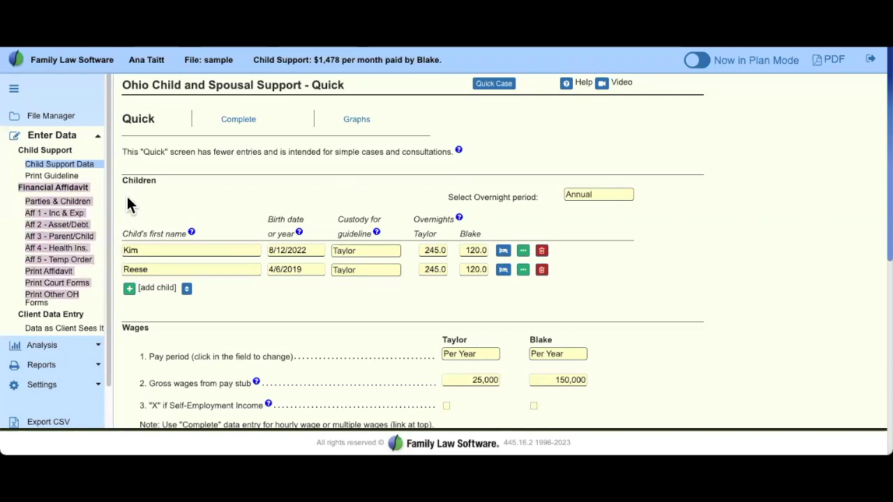
{"action": "left_click", "coordinate": [36, 207]}
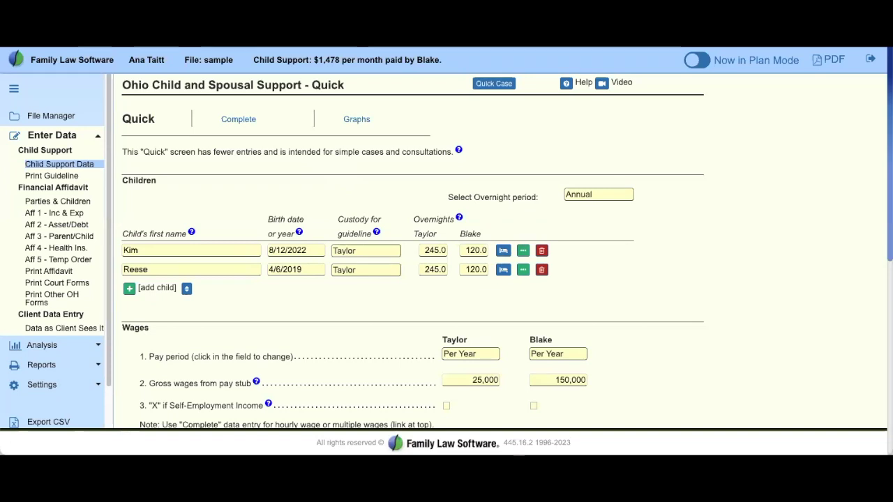
{"action": "left_click_drag", "start_coordinate": [20, 188], "coordinate": [66, 279]}
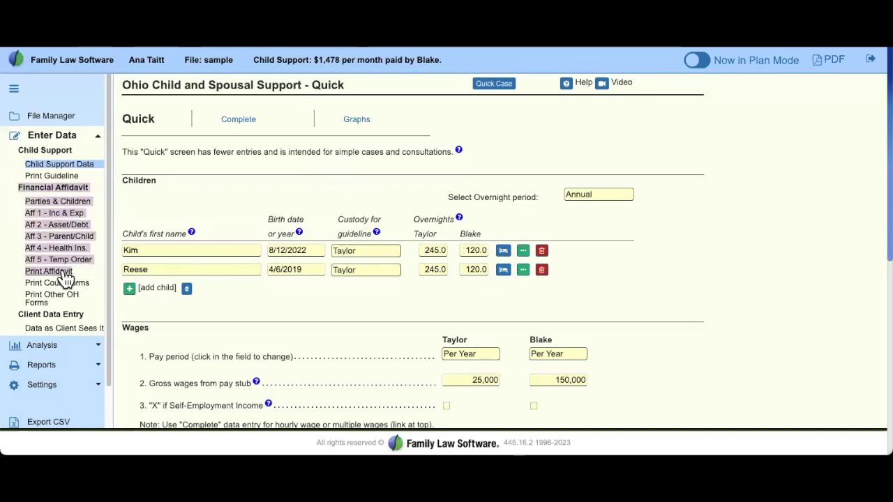
{"action": "left_click", "coordinate": [146, 190]}
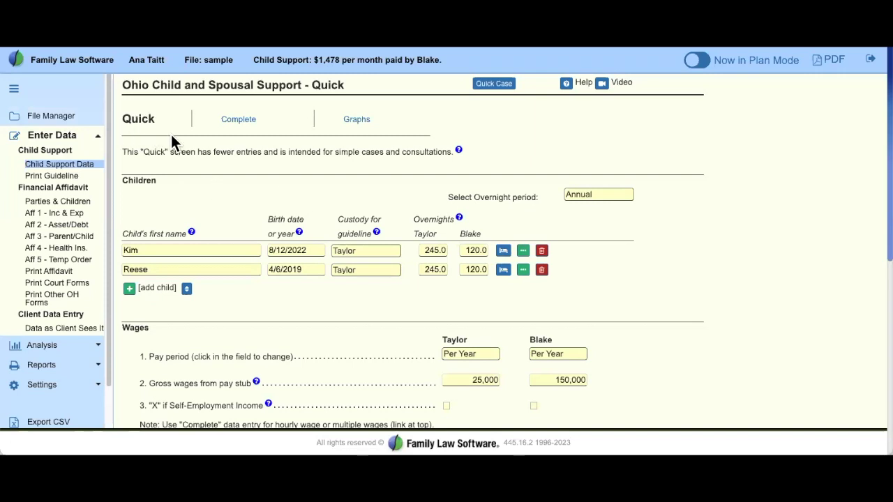
- Review the Quick child support screen from the children and wages sections through spousal support, including the calculated child support amount
{"action": "left_click_drag", "start_coordinate": [121, 117], "coordinate": [156, 117]}
{"action": "left_click", "coordinate": [226, 183]}
{"action": "left_click_drag", "start_coordinate": [334, 151], "coordinate": [435, 167]}
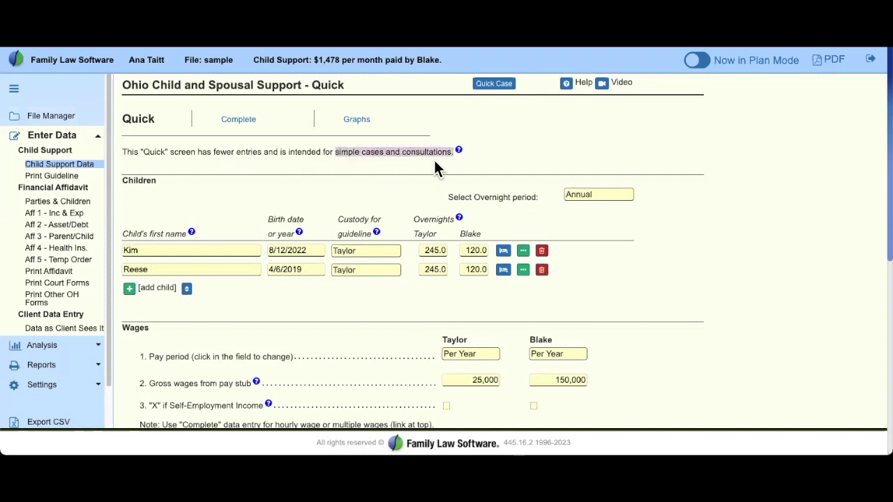
{"action": "left_click", "coordinate": [429, 164]}
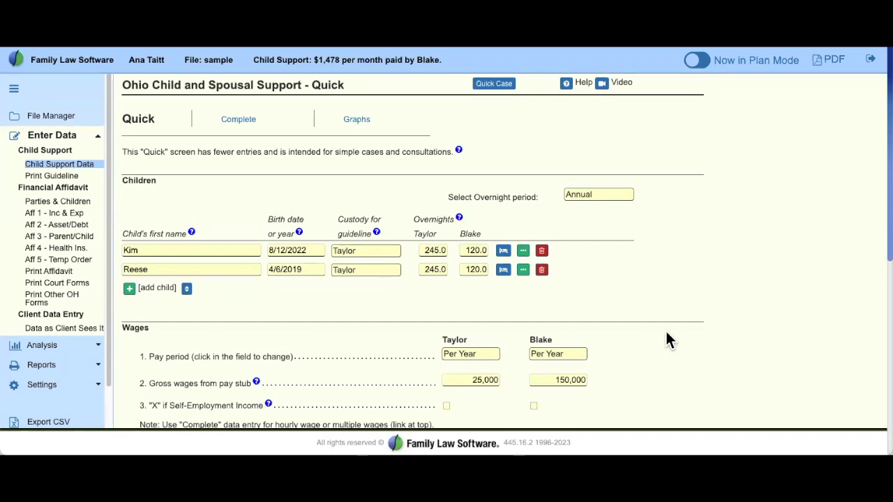
{"action": "scroll", "coordinate": [667, 330], "scroll_direction": "down", "scroll_amount": 1}
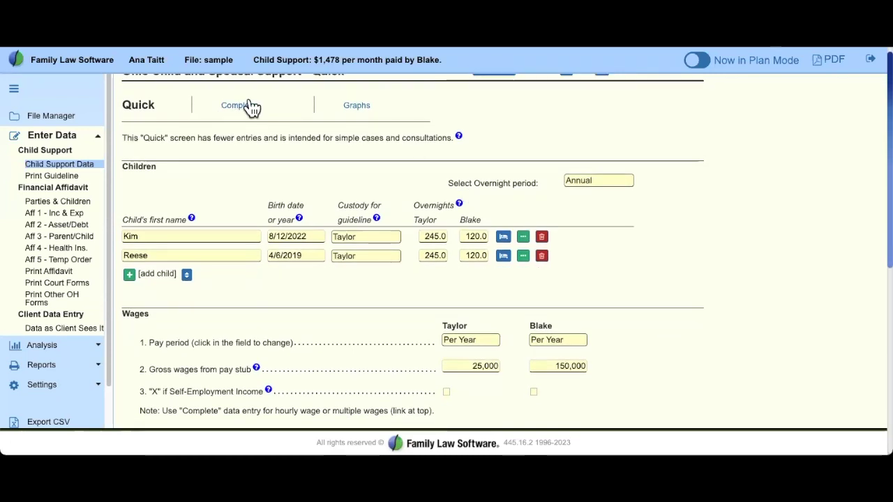
{"action": "scroll", "coordinate": [409, 271], "scroll_direction": "down", "scroll_amount": 2}
{"action": "scroll", "coordinate": [411, 275], "scroll_direction": "down", "scroll_amount": 4}
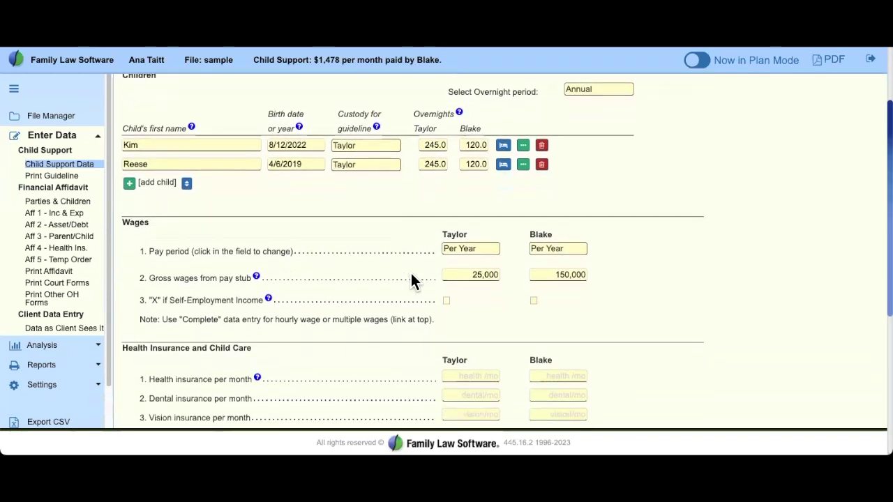
{"action": "scroll", "coordinate": [415, 274], "scroll_direction": "down", "scroll_amount": 2}
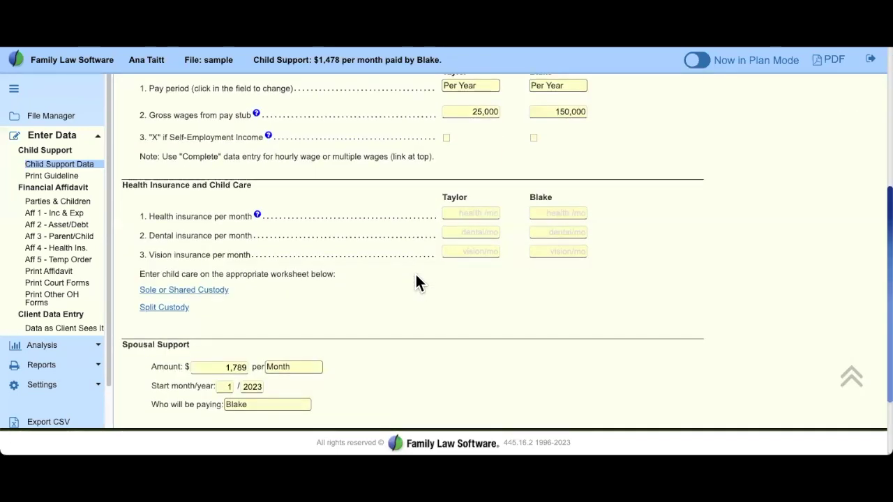
{"action": "scroll", "coordinate": [416, 274], "scroll_direction": "down", "scroll_amount": 2}
{"action": "scroll", "coordinate": [417, 276], "scroll_direction": "up", "scroll_amount": 6}
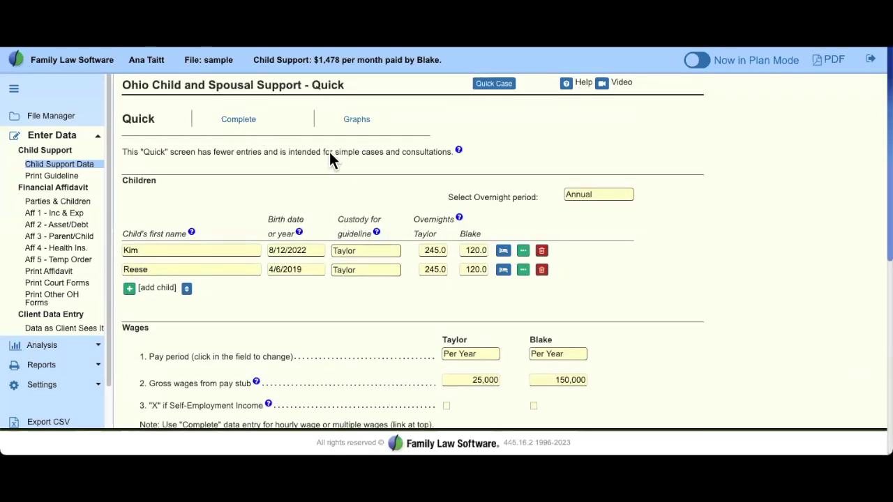
{"action": "left_click_drag", "start_coordinate": [256, 62], "coordinate": [444, 61]}
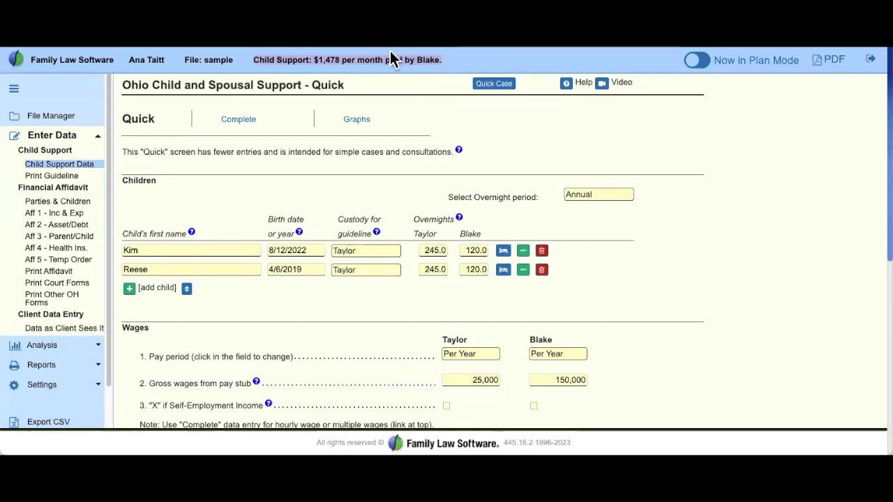
{"action": "left_click", "coordinate": [305, 148]}
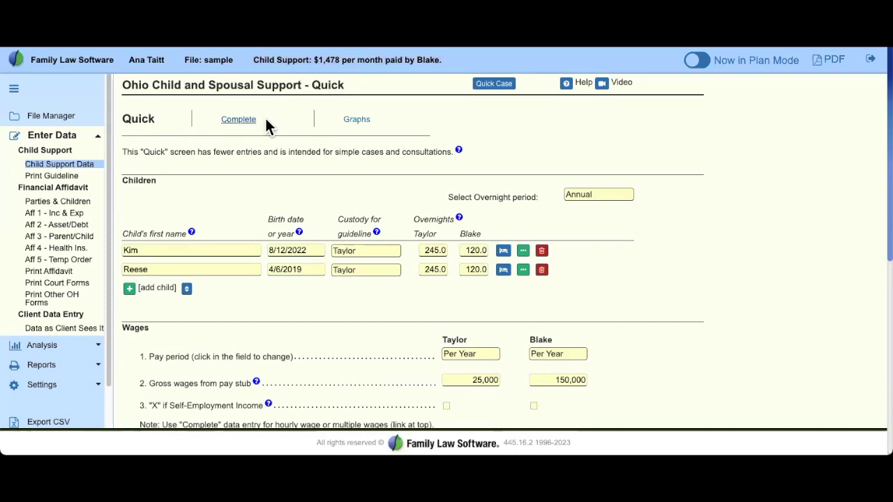
- Open the Complete child and spousal support screen and review its calculation options and spousal support taxability settings
{"action": "left_click", "coordinate": [238, 121]}
{"action": "scroll", "coordinate": [299, 230], "scroll_direction": "up", "scroll_amount": 5}
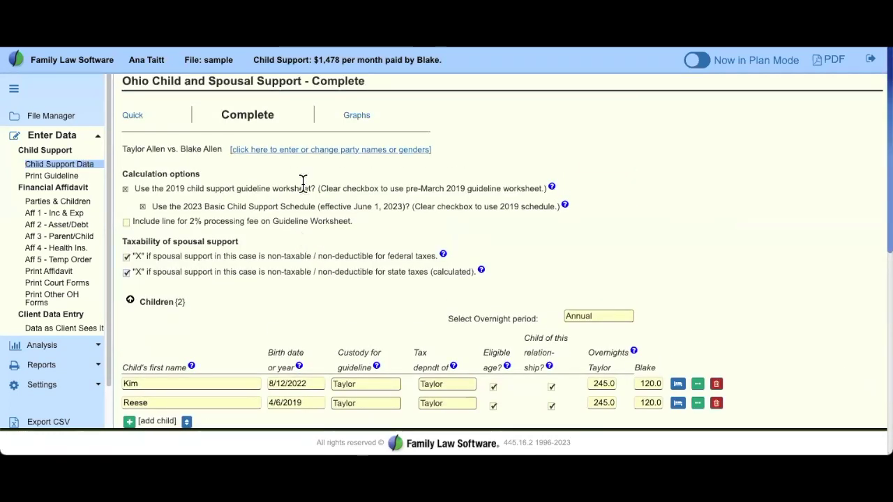
{"action": "left_click_drag", "start_coordinate": [122, 173], "coordinate": [480, 274]}
{"action": "left_click", "coordinate": [331, 298]}
{"action": "left_click_drag", "start_coordinate": [407, 206], "coordinate": [316, 204]}
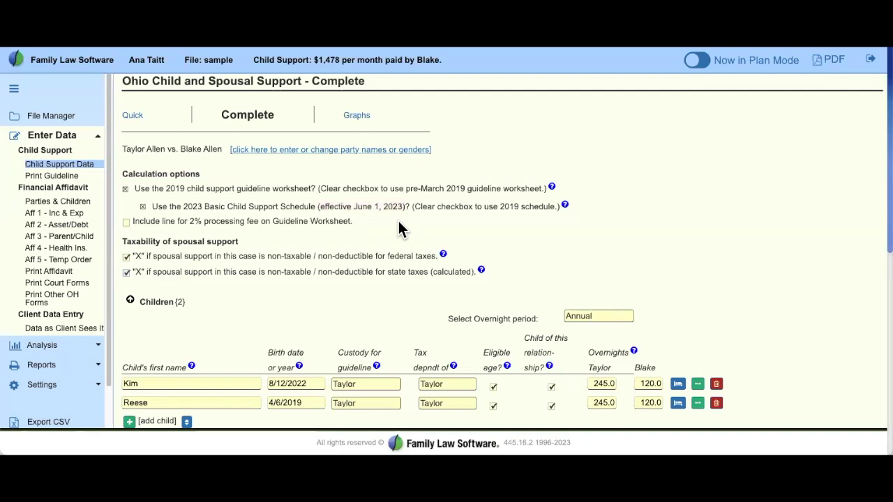
{"action": "left_click_drag", "start_coordinate": [399, 225], "coordinate": [117, 180]}
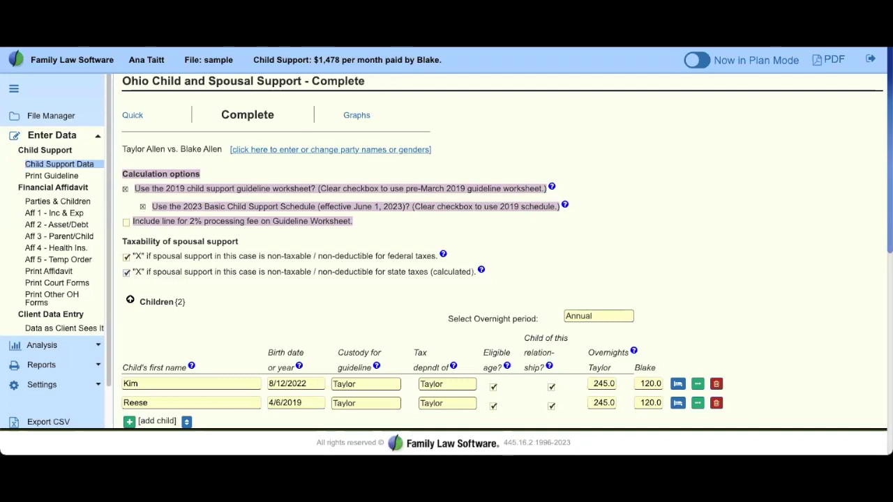
{"action": "left_click", "coordinate": [408, 224]}
{"action": "left_click_drag", "start_coordinate": [120, 241], "coordinate": [526, 279]}
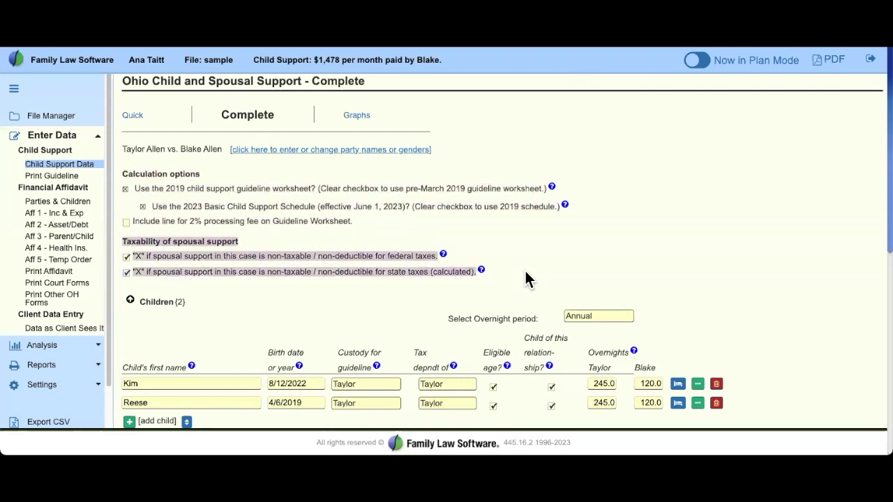
{"action": "left_click", "coordinate": [355, 285]}
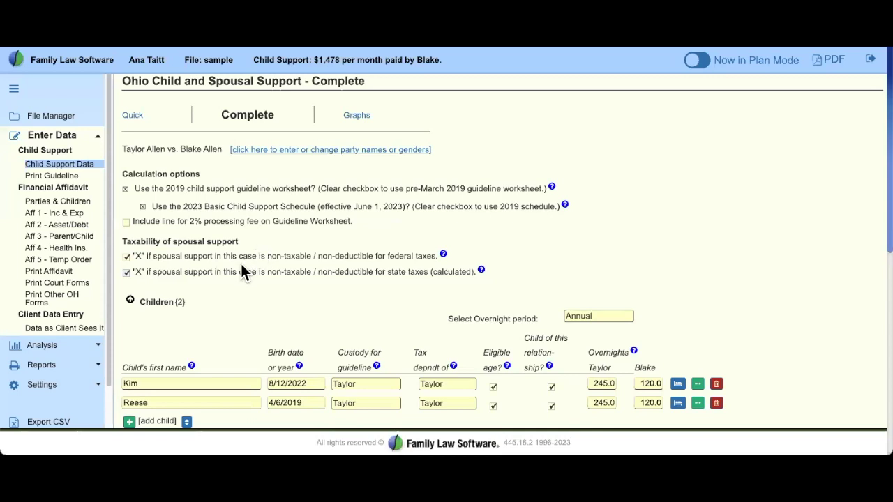
- Set the first child's annual overnights with the first parent to 300
{"action": "scroll", "coordinate": [237, 265], "scroll_direction": "down", "scroll_amount": 3}
{"action": "scroll", "coordinate": [237, 269], "scroll_direction": "down", "scroll_amount": 2}
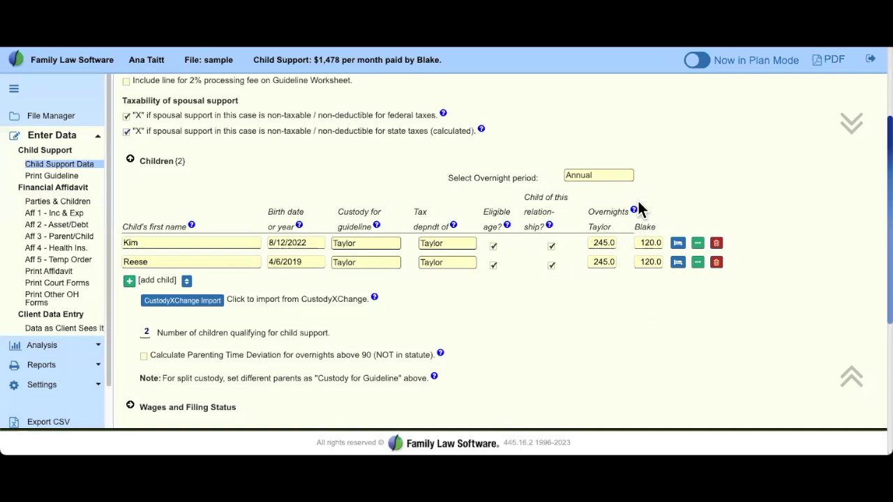
{"action": "left_click", "coordinate": [594, 244]}
{"action": "type", "text": "300"}
{"action": "key", "text": "Tab"}
{"action": "type", "text": "65.0"}
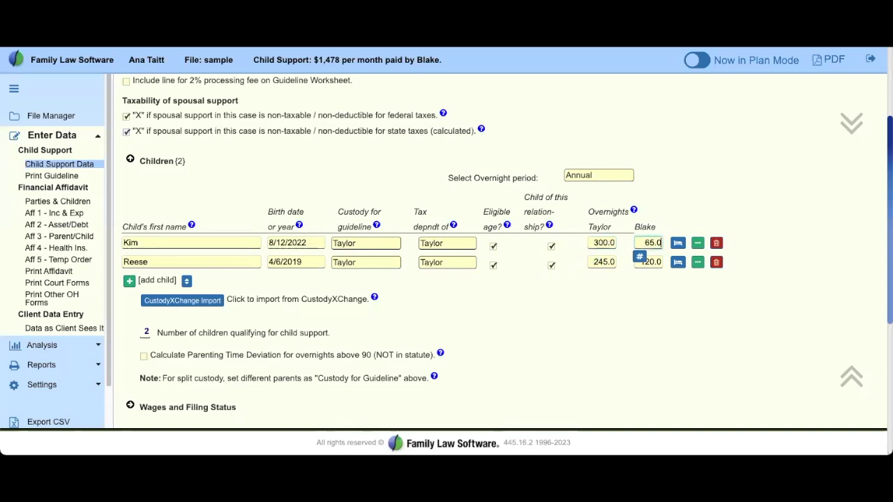
- Set the second parent's annual overnights to 300 for both children
{"action": "left_click", "coordinate": [648, 239]}
{"action": "type", "text": "300"}
{"action": "left_click", "coordinate": [648, 260]}
{"action": "type", "text": "3"}
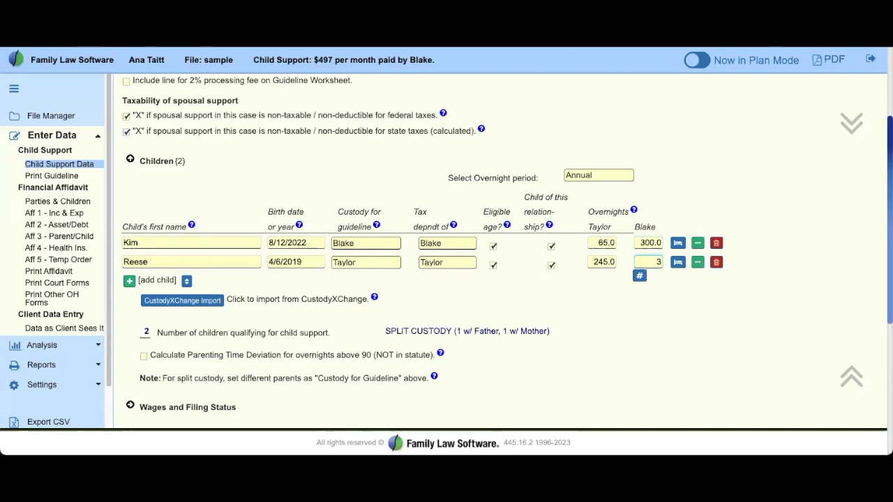
{"action": "type", "text": "00"}
{"action": "key", "text": "Tab"}
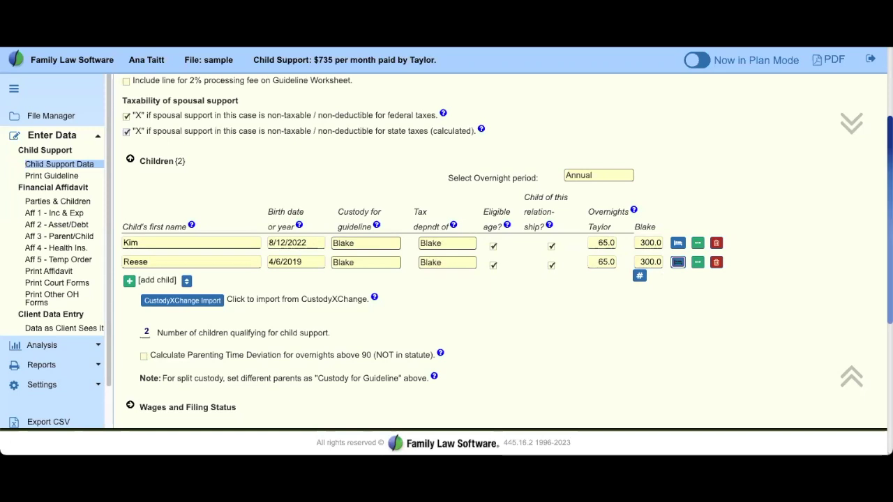
{"action": "left_click", "coordinate": [561, 325]}
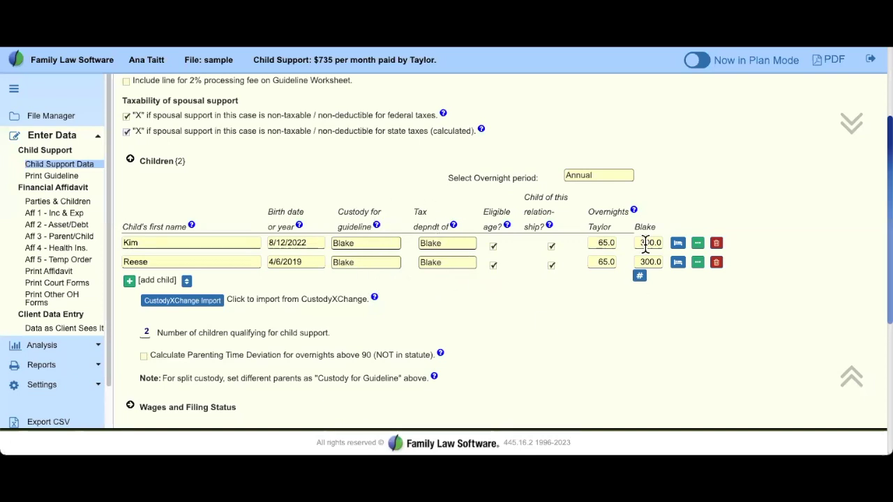
- Assign the second child as the first parent's tax dependent and check the calculated child support
{"action": "left_click", "coordinate": [441, 265]}
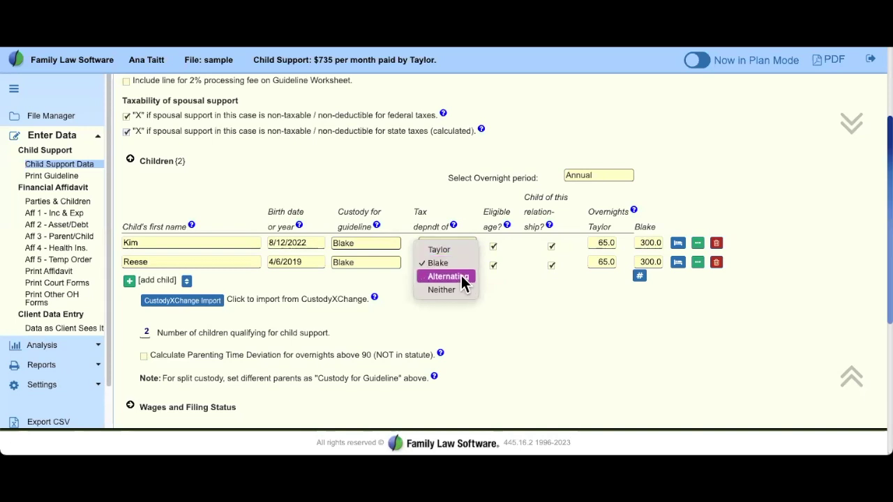
{"action": "left_click", "coordinate": [456, 249]}
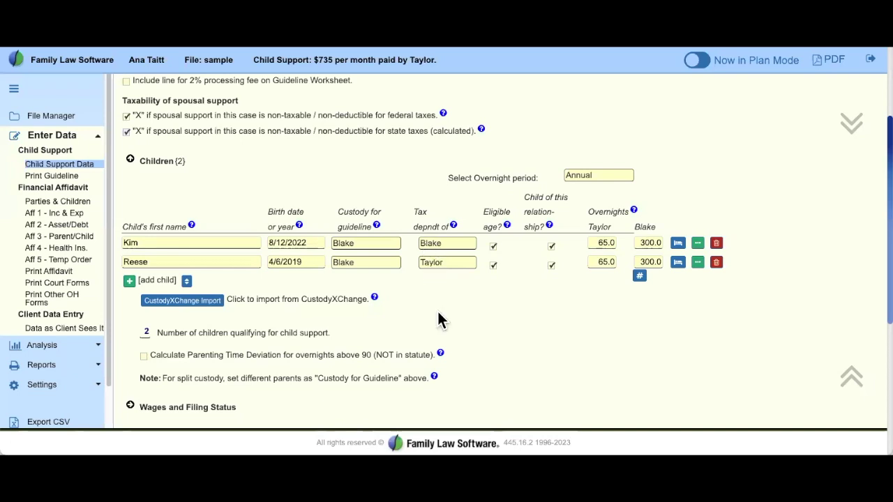
{"action": "left_click_drag", "start_coordinate": [256, 57], "coordinate": [451, 66]}
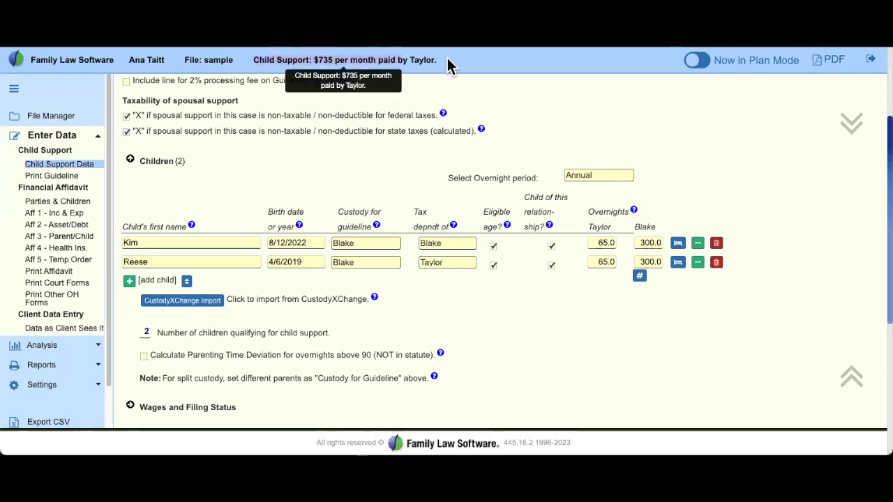
{"action": "left_click", "coordinate": [583, 127]}
- Set the second parent's annual overnights to 95 for both children
{"action": "scroll", "coordinate": [583, 288], "scroll_direction": "up", "scroll_amount": 1}
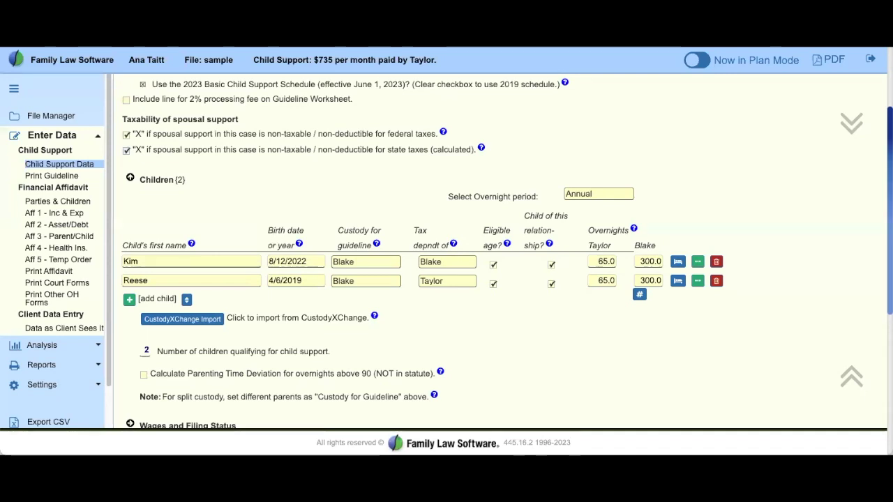
{"action": "left_click", "coordinate": [610, 261]}
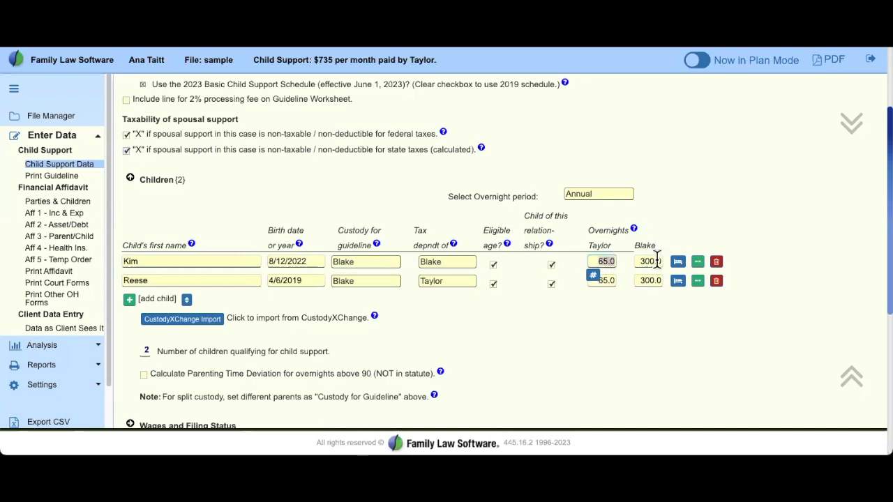
{"action": "left_click", "coordinate": [656, 261]}
{"action": "scroll", "coordinate": [658, 323], "scroll_direction": "down", "scroll_amount": 1}
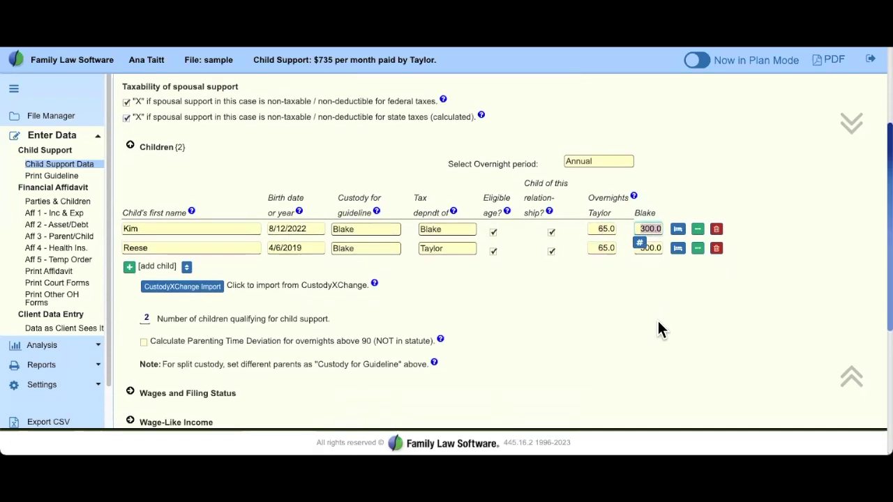
{"action": "type", "text": "95"}
{"action": "left_click", "coordinate": [655, 248]}
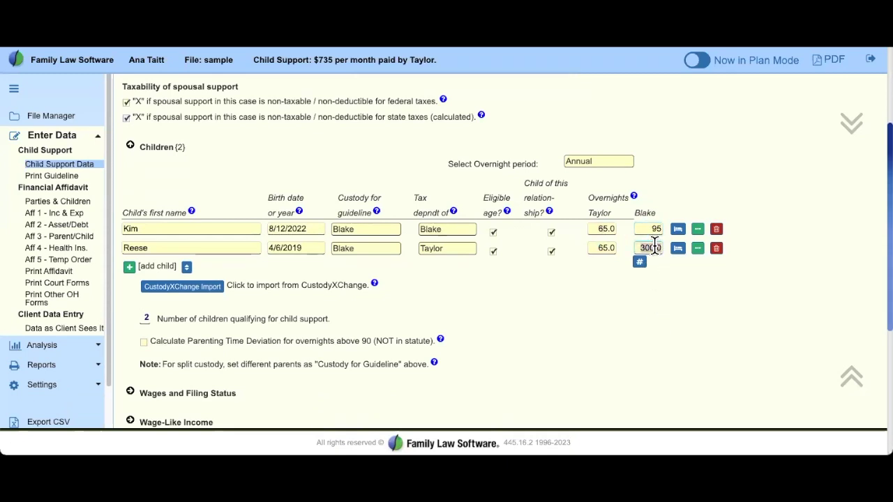
{"action": "type", "text": "95"}
{"action": "key", "text": "Tab"}
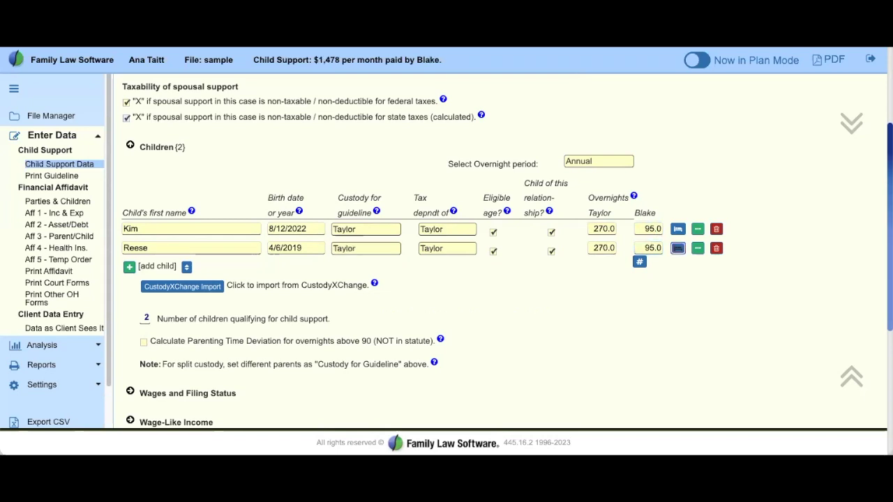
- Examine the option to calculate a Parenting Time Deviation for overnights above 90
{"action": "left_click_drag", "start_coordinate": [151, 342], "coordinate": [437, 342]}
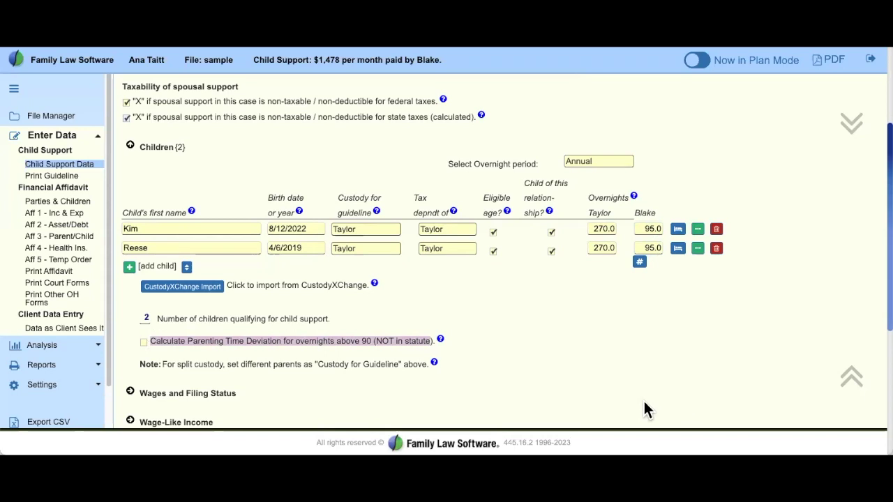
{"action": "left_click", "coordinate": [282, 349]}
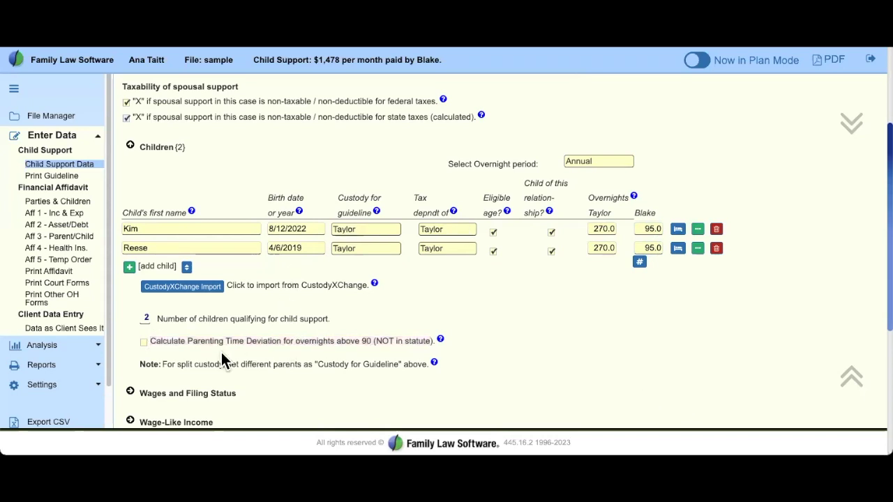
{"action": "left_click_drag", "start_coordinate": [145, 340], "coordinate": [407, 355]}
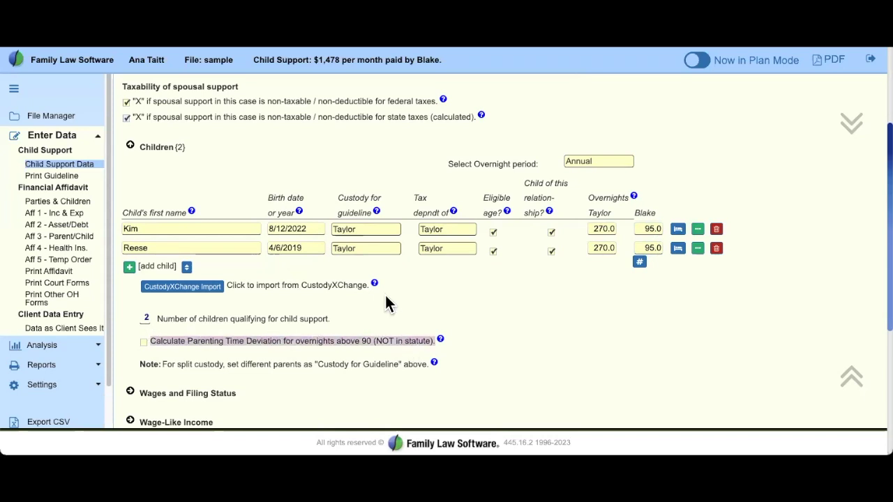
{"action": "left_click", "coordinate": [382, 333]}
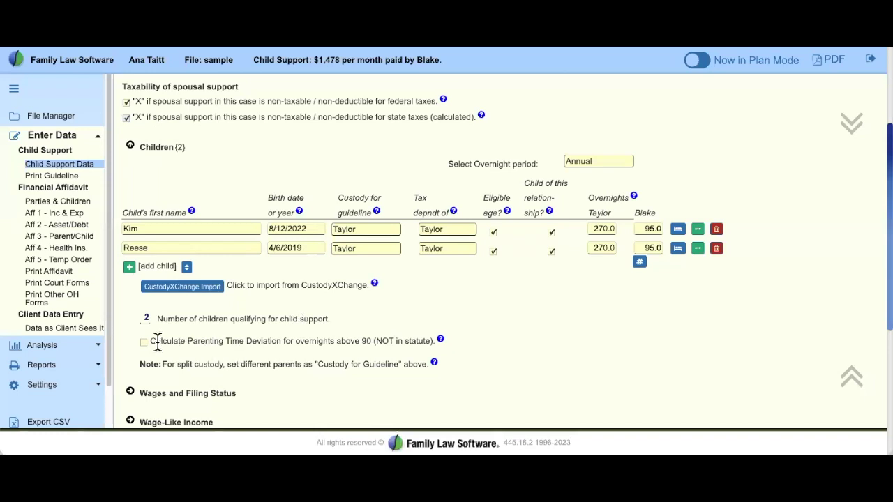
{"action": "left_click_drag", "start_coordinate": [151, 342], "coordinate": [433, 342]}
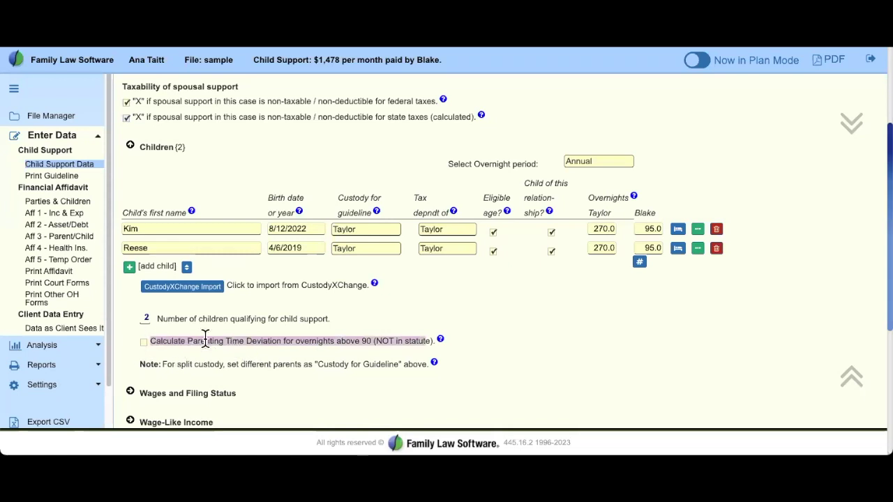
- Turn on the Parenting Time Deviation calculation for overnights above 90
{"action": "left_click", "coordinate": [284, 332]}
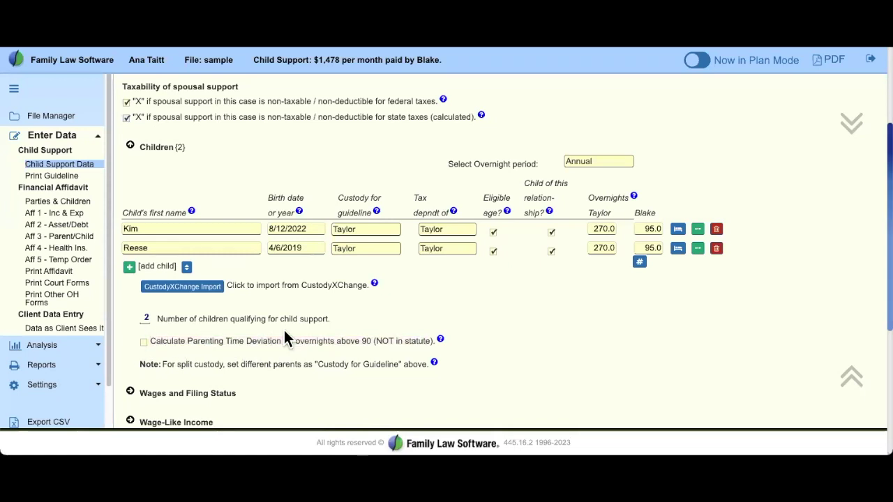
{"action": "left_click", "coordinate": [144, 343]}
{"action": "left_click", "coordinate": [143, 342]}
- Set the first parent's annual overnights to 182.5 for both children
{"action": "left_click", "coordinate": [608, 228]}
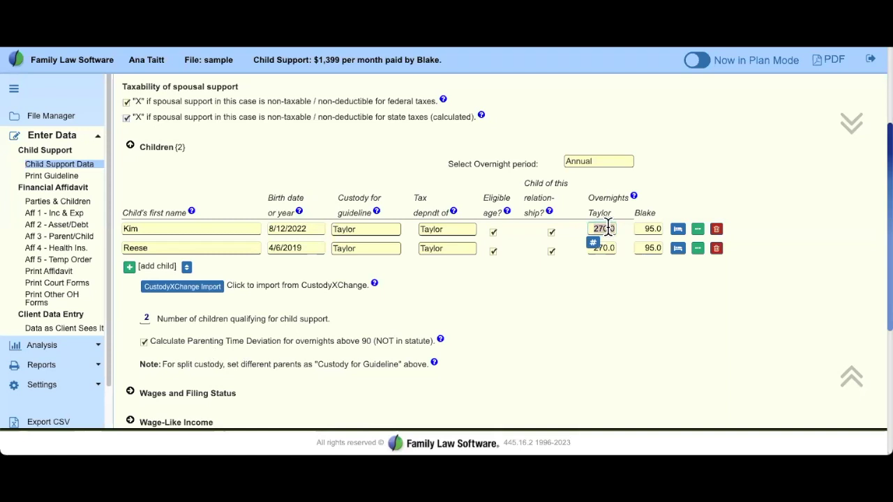
{"action": "type", "text": "182.5"}
{"action": "key", "text": "Tab"}
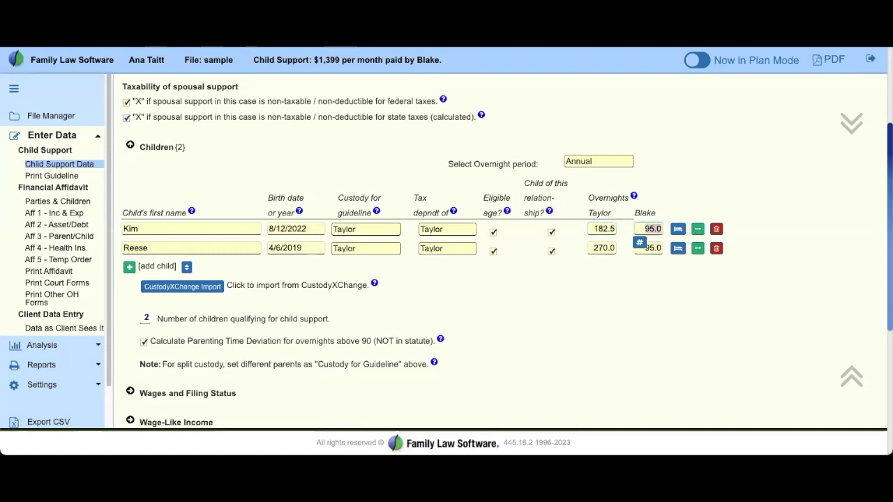
{"action": "left_click_drag", "start_coordinate": [605, 249], "coordinate": [611, 248]}
{"action": "type", "text": "182.5"}
{"action": "key", "text": "Tab"}
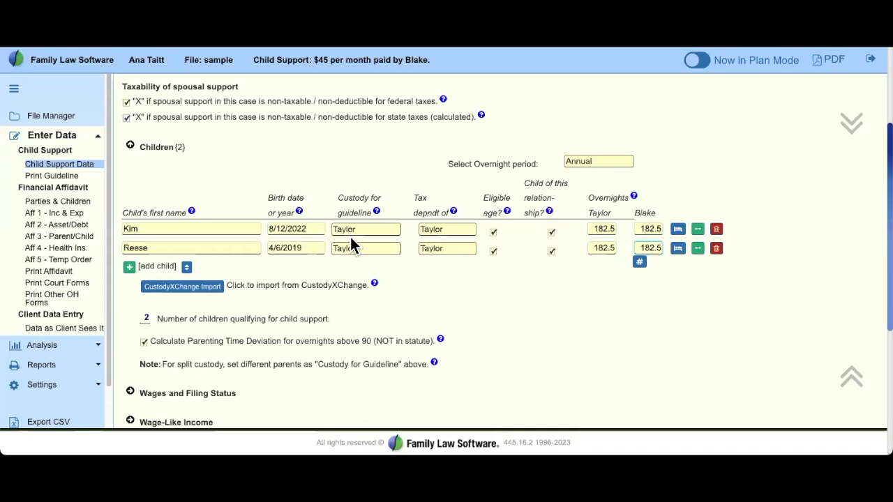
{"action": "left_click", "coordinate": [541, 292]}
- Set the first parent's annual overnights to 300 for the first child and 200 for the second child
{"action": "left_click", "coordinate": [604, 228]}
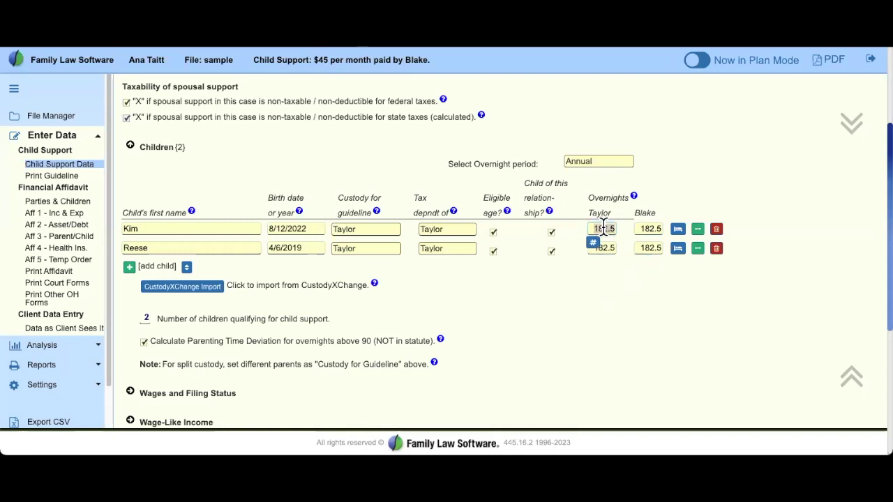
{"action": "type", "text": "300"}
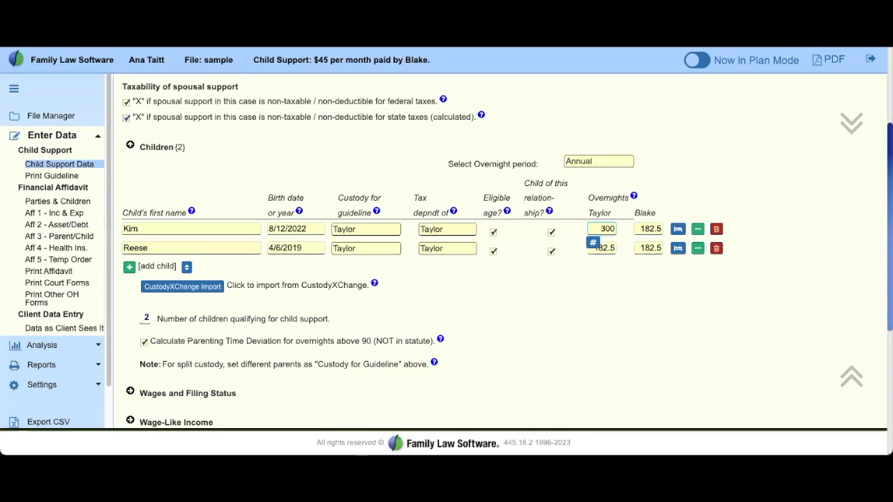
{"action": "left_click", "coordinate": [606, 248]}
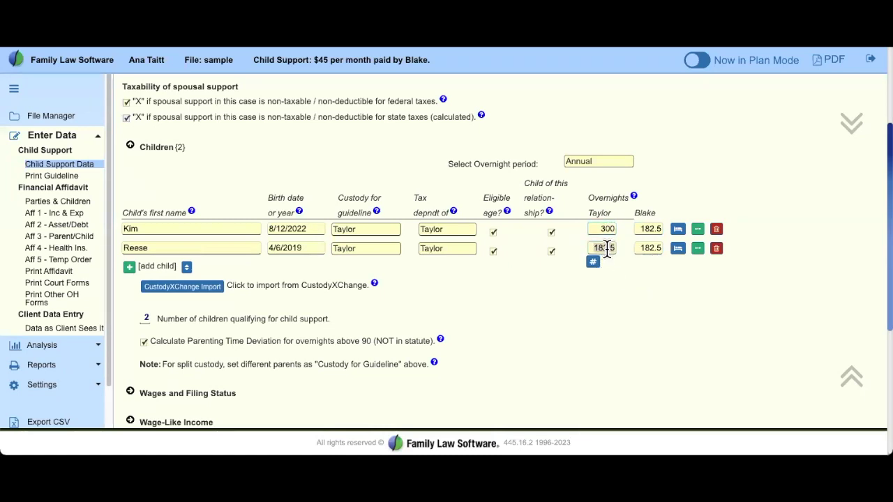
{"action": "type", "text": "200"}
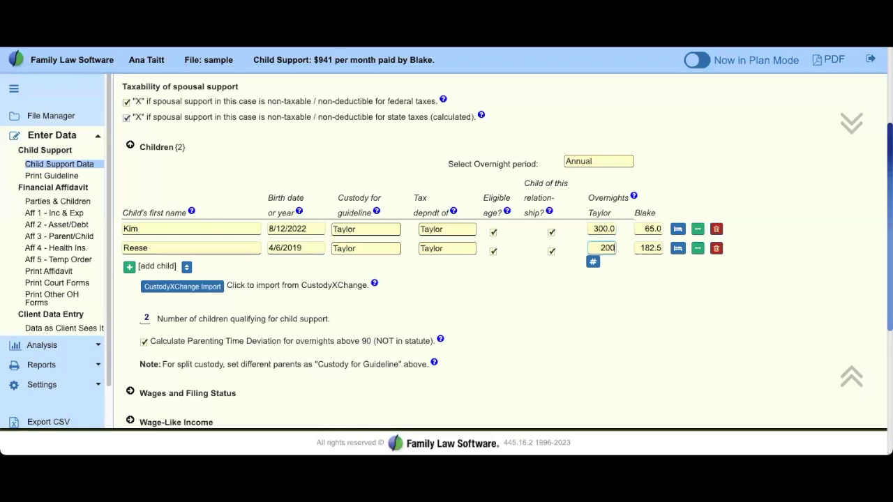
{"action": "key", "text": "Tab"}
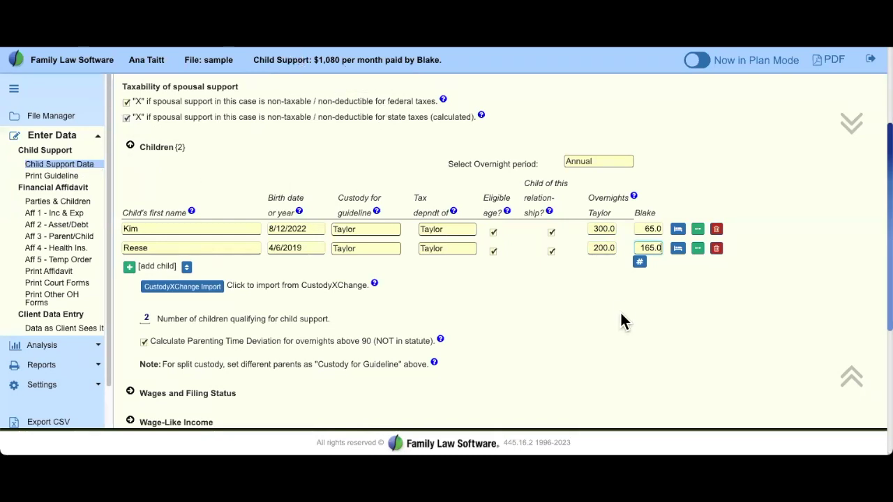
- Set the second child's annual overnights to 300 with the first parent and 65 with the second parent
{"action": "left_click", "coordinate": [598, 252]}
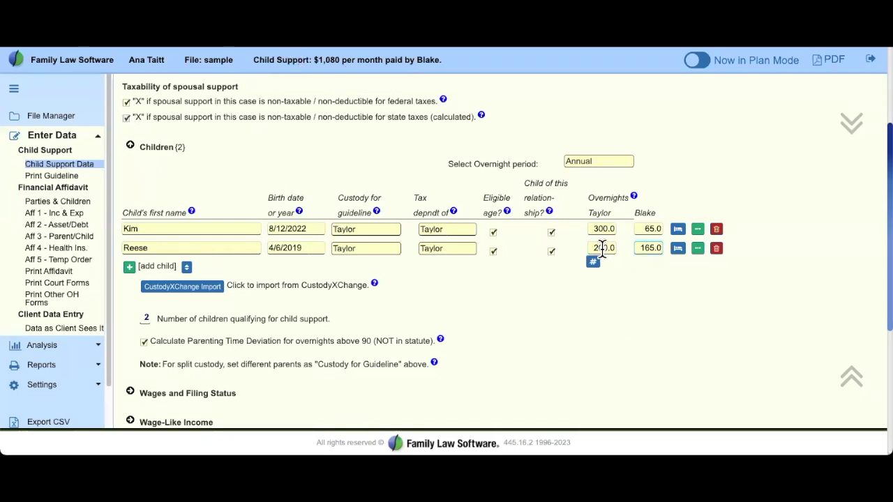
{"action": "type", "text": "300"}
{"action": "key", "text": "Tab"}
{"action": "type", "text": "65"}
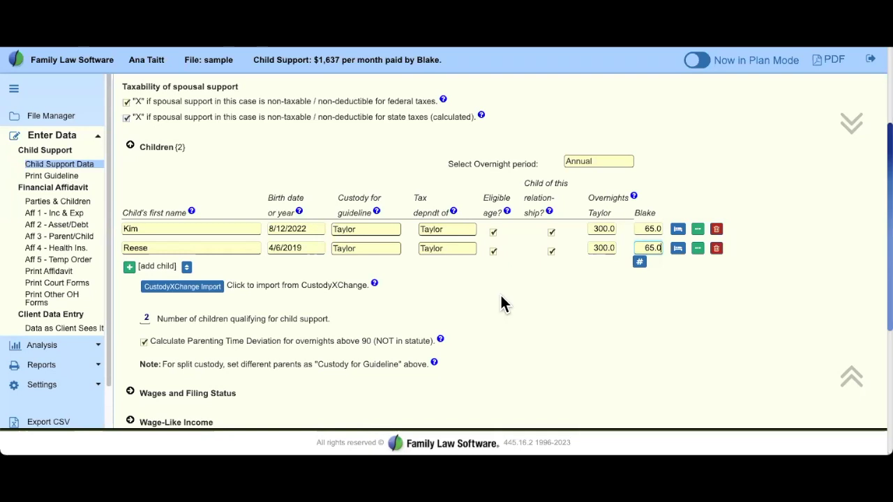
- Open the printable child support guideline worksheet and review its custody title, party details and gross income lines
{"action": "left_click", "coordinate": [65, 177]}
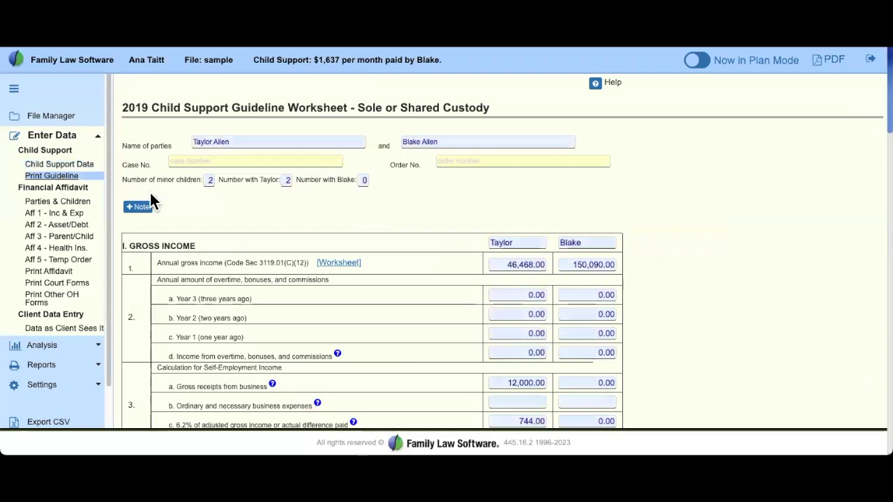
{"action": "left_click_drag", "start_coordinate": [350, 108], "coordinate": [497, 104]}
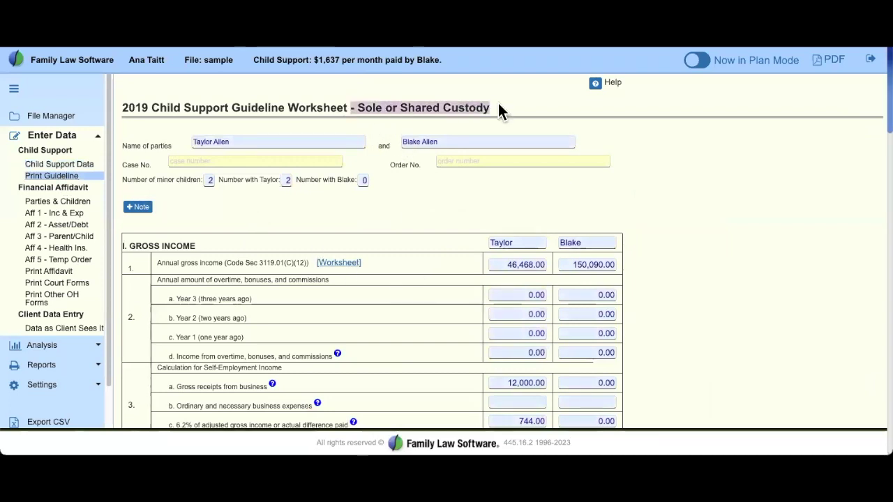
{"action": "left_click", "coordinate": [428, 307]}
{"action": "scroll", "coordinate": [437, 307], "scroll_direction": "down", "scroll_amount": 1}
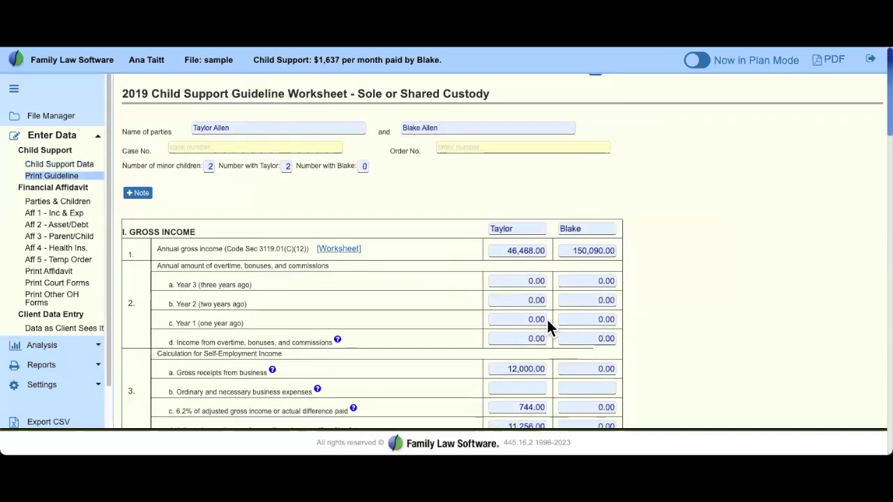
{"action": "scroll", "coordinate": [547, 325], "scroll_direction": "down", "scroll_amount": 1}
{"action": "scroll", "coordinate": [547, 327], "scroll_direction": "down", "scroll_amount": 1}
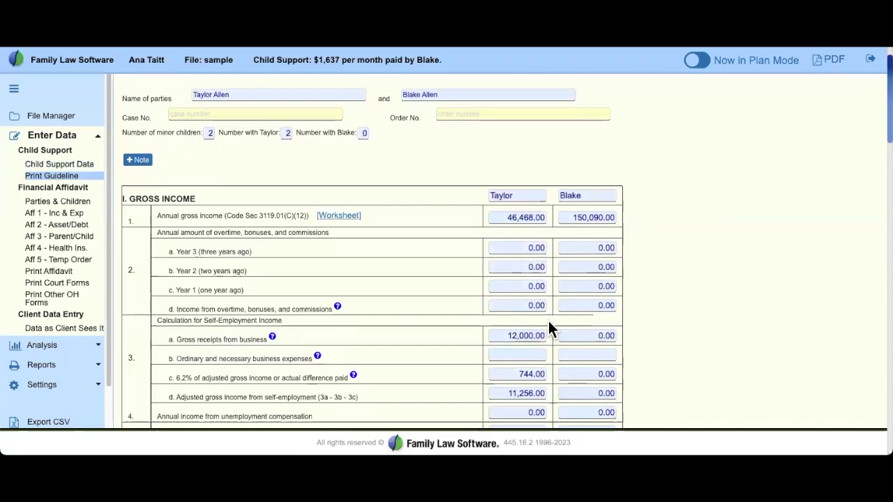
{"action": "scroll", "coordinate": [547, 320], "scroll_direction": "down", "scroll_amount": 4}
{"action": "scroll", "coordinate": [548, 321], "scroll_direction": "down", "scroll_amount": 3}
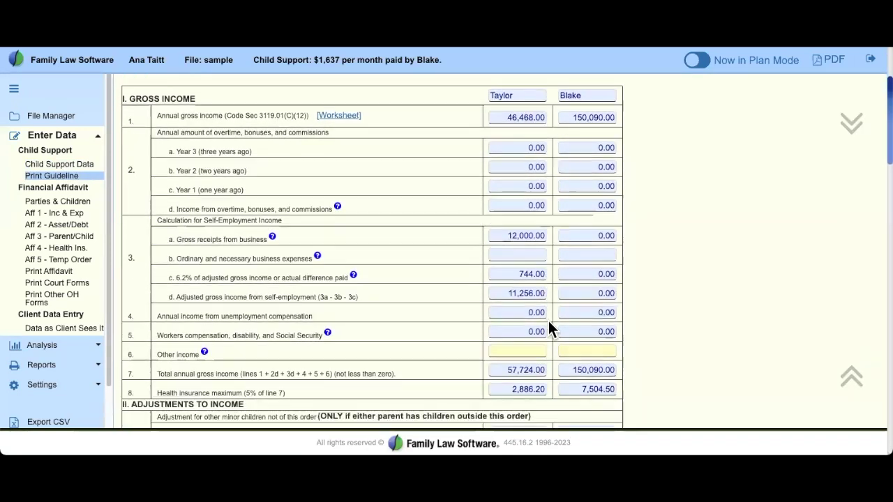
{"action": "scroll", "coordinate": [551, 324], "scroll_direction": "up", "scroll_amount": 9}
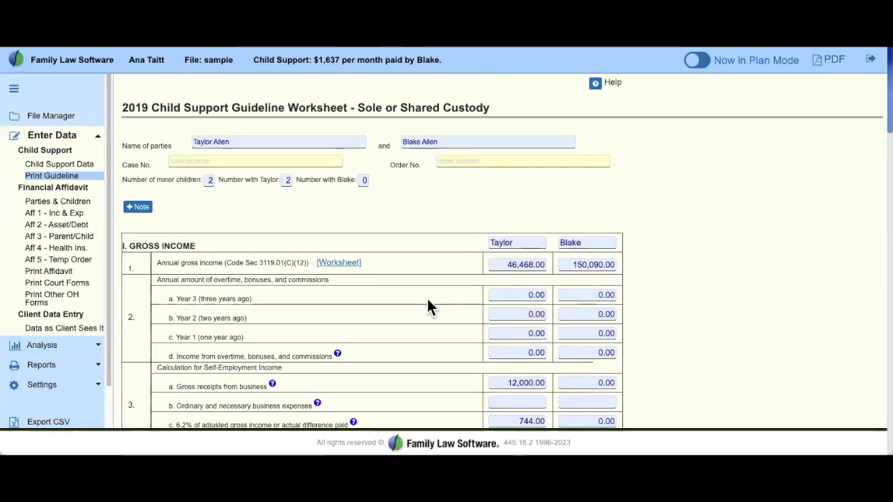
- Add a blank note line above the worksheet's Gross Income section and return to the child support data
{"action": "left_click", "coordinate": [138, 206]}
{"action": "scroll", "coordinate": [140, 215], "scroll_direction": "up", "scroll_amount": 1}
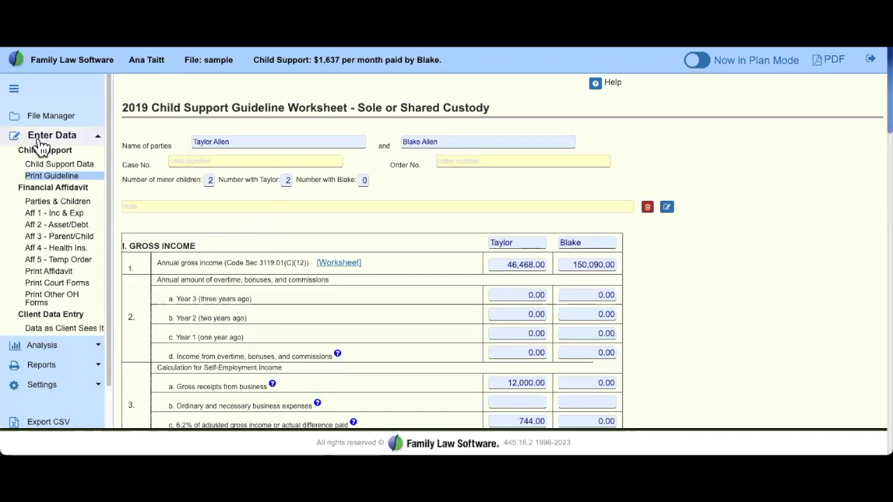
{"action": "left_click", "coordinate": [44, 167]}
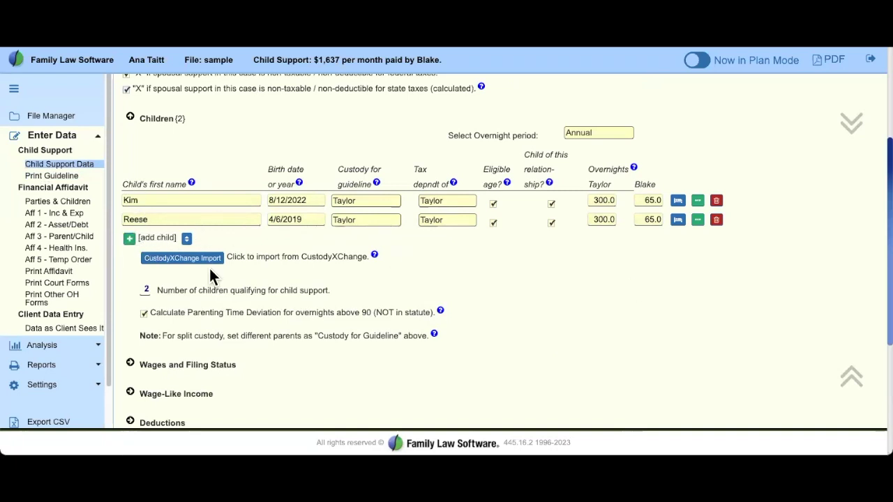
- Add a third child row without a name and unmark it as a child of this relationship
{"action": "left_click_drag", "start_coordinate": [139, 237], "coordinate": [170, 238]}
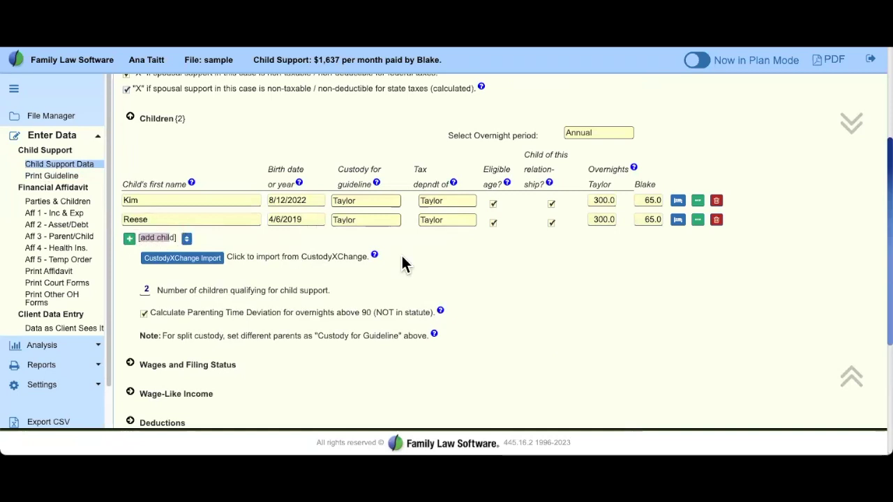
{"action": "left_click", "coordinate": [129, 238]}
{"action": "scroll", "coordinate": [203, 258], "scroll_direction": "down", "scroll_amount": 2}
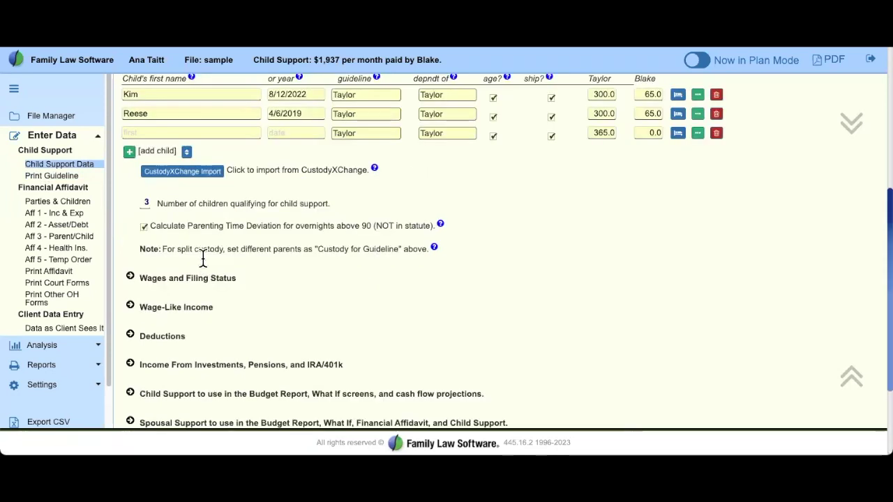
{"action": "scroll", "coordinate": [203, 258], "scroll_direction": "up", "scroll_amount": 2}
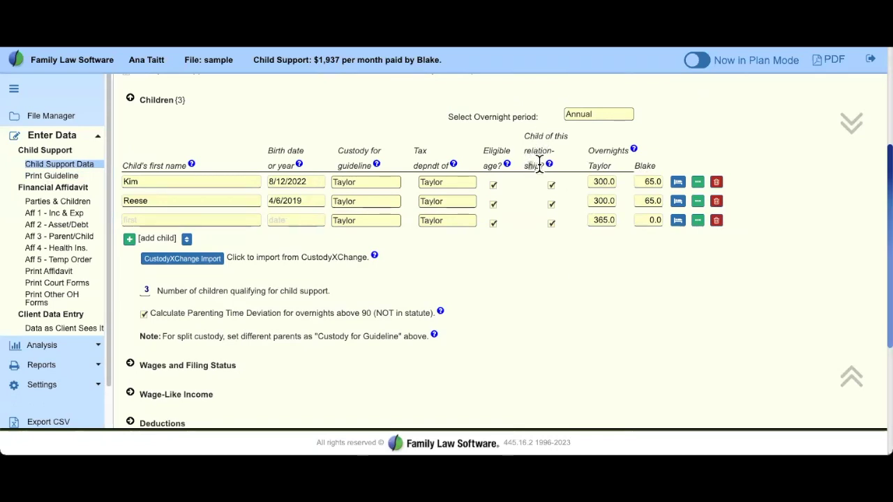
{"action": "left_click", "coordinate": [551, 224]}
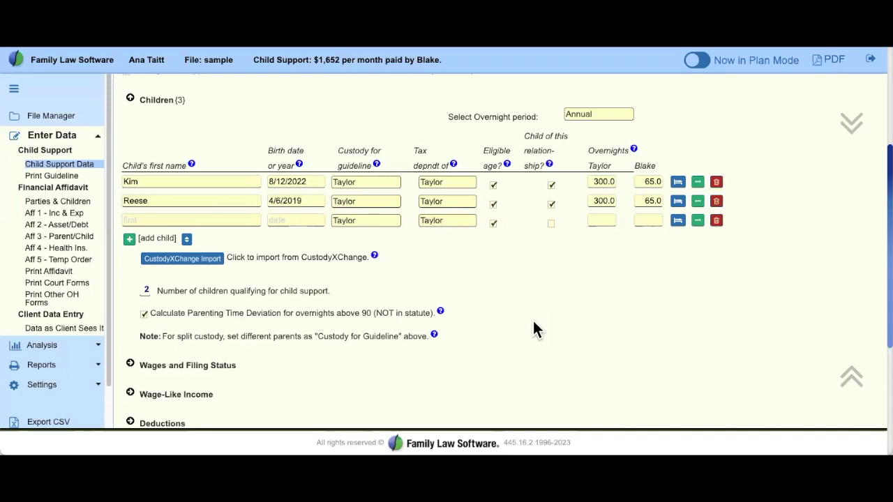
{"action": "scroll", "coordinate": [532, 321], "scroll_direction": "up", "scroll_amount": 1}
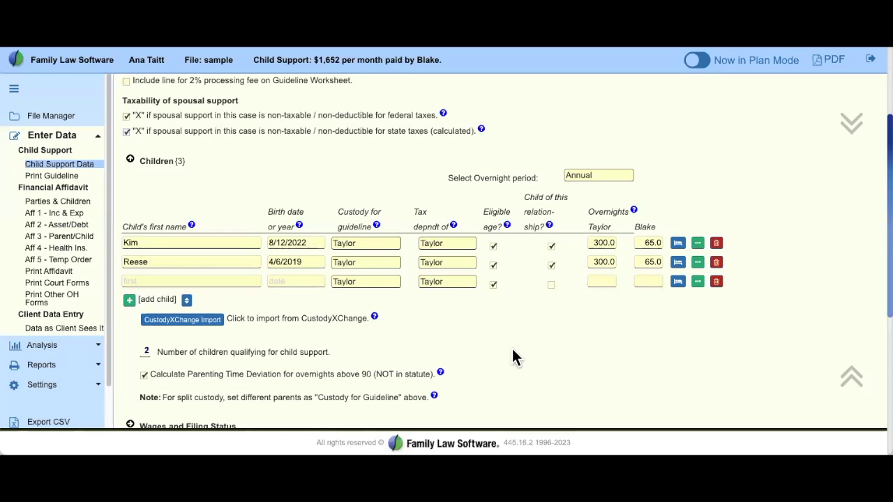
- Delete the unnamed third child row from the children list
{"action": "left_click", "coordinate": [717, 282]}
{"action": "left_click", "coordinate": [551, 129]}
- Read the help text on which parent will claim the tax dependent, including the eligibility requirements, and close it
{"action": "scroll", "coordinate": [613, 339], "scroll_direction": "down", "scroll_amount": 2}
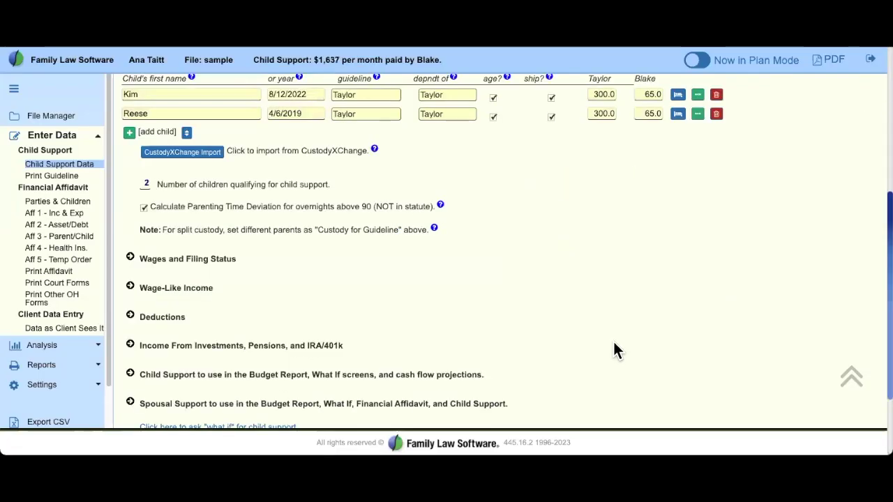
{"action": "scroll", "coordinate": [614, 343], "scroll_direction": "up", "scroll_amount": 3}
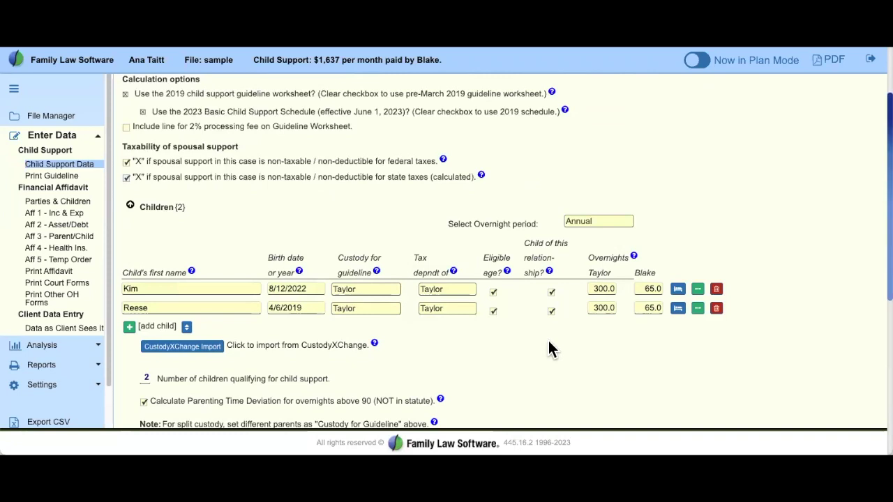
{"action": "scroll", "coordinate": [551, 342], "scroll_direction": "down", "scroll_amount": 1}
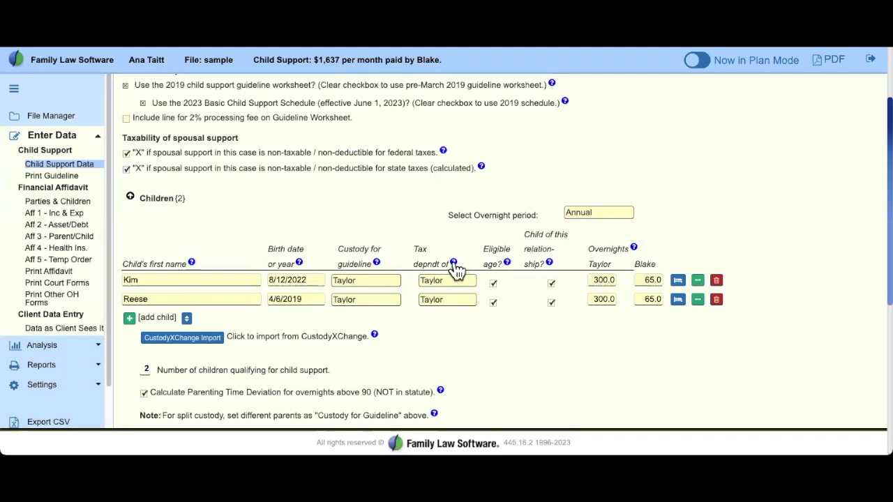
{"action": "left_click", "coordinate": [453, 264]}
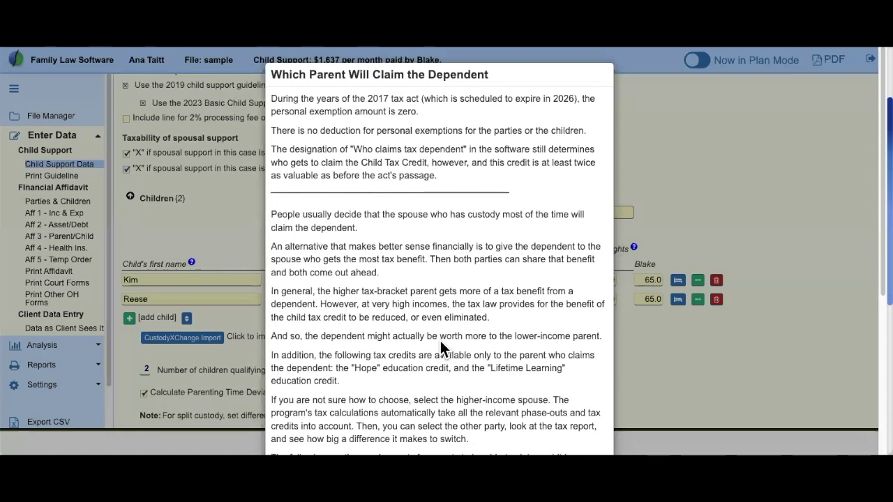
{"action": "scroll", "coordinate": [440, 340], "scroll_direction": "down", "scroll_amount": 5}
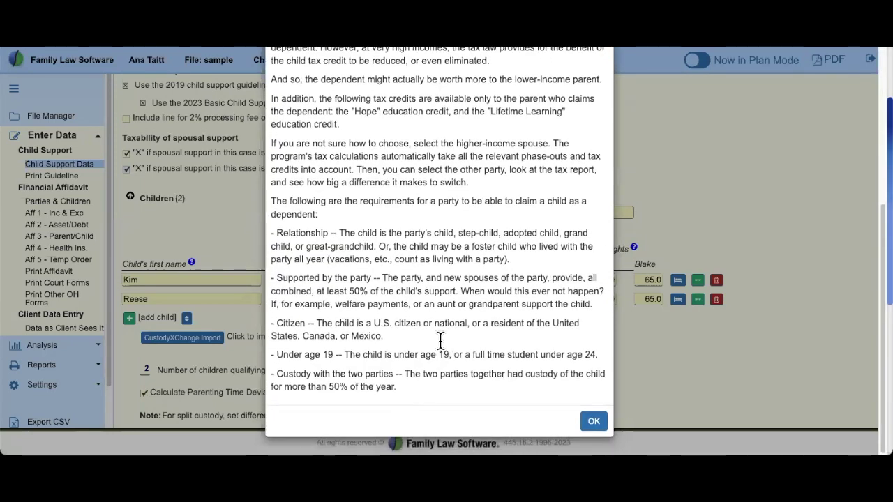
{"action": "left_click", "coordinate": [595, 422]}
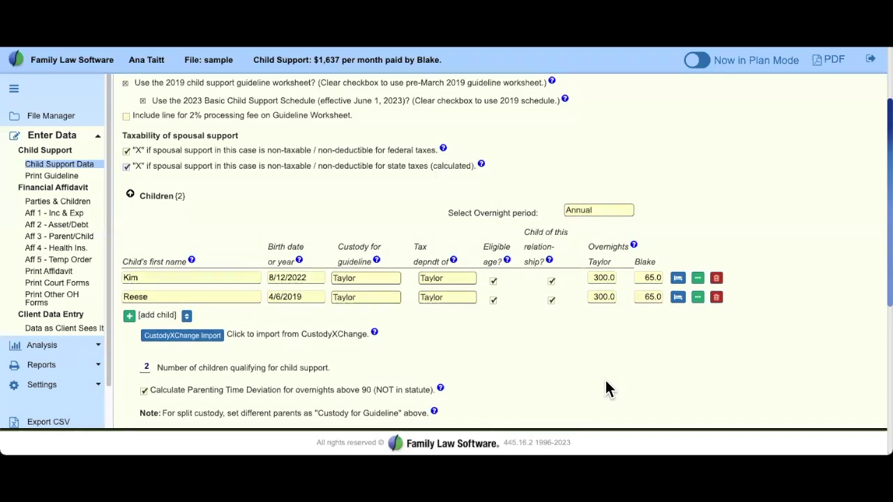
- Expand the Wages and Filing Status section and examine the gross wages from pay stub and local tax rate entries
{"action": "scroll", "coordinate": [607, 388], "scroll_direction": "down", "scroll_amount": 1}
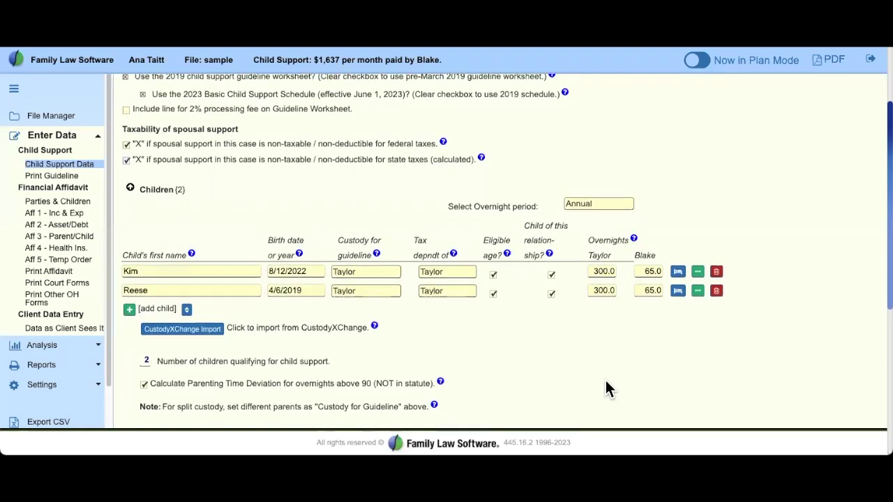
{"action": "scroll", "coordinate": [607, 389], "scroll_direction": "down", "scroll_amount": 3}
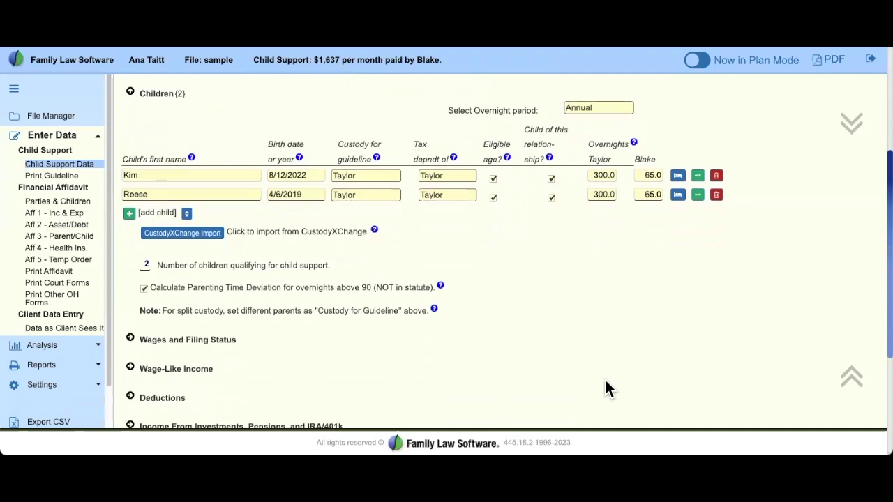
{"action": "left_click_drag", "start_coordinate": [238, 284], "coordinate": [131, 286]}
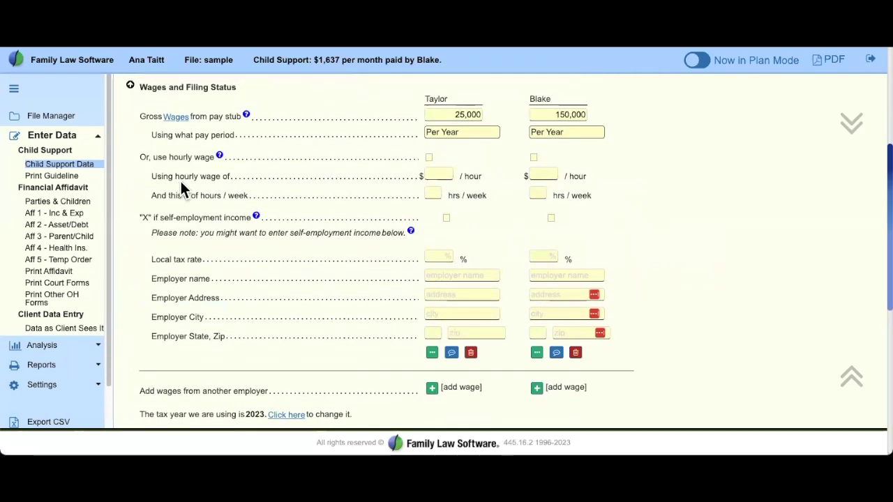
{"action": "double_click", "coordinate": [149, 114]}
{"action": "left_click_drag", "start_coordinate": [200, 116], "coordinate": [241, 118]}
{"action": "left_click", "coordinate": [279, 137]}
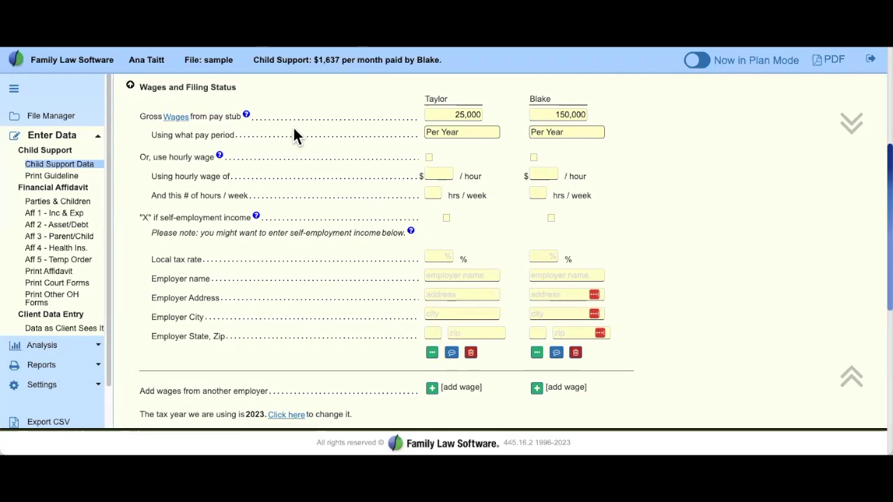
{"action": "left_click_drag", "start_coordinate": [151, 261], "coordinate": [232, 270]}
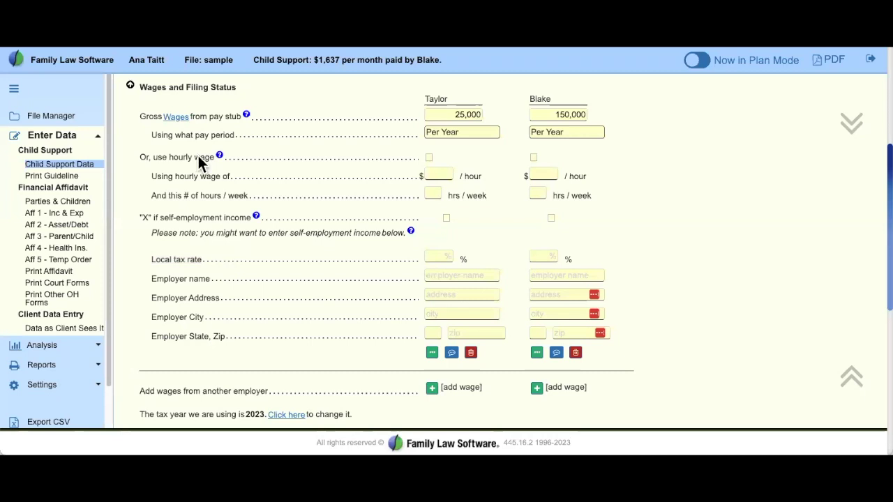
- Set the first parent's gross wages from pay stub to 800 with a pay period of Per Week
{"action": "left_click_drag", "start_coordinate": [139, 117], "coordinate": [231, 116]}
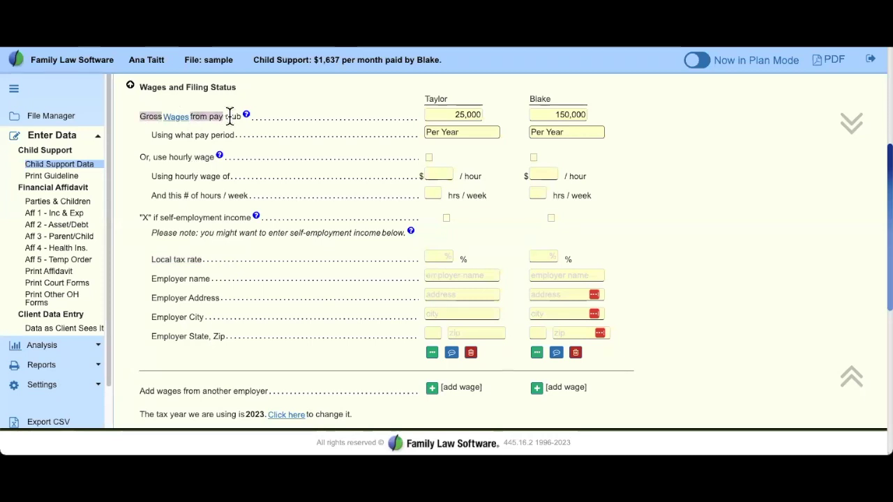
{"action": "left_click", "coordinate": [336, 121]}
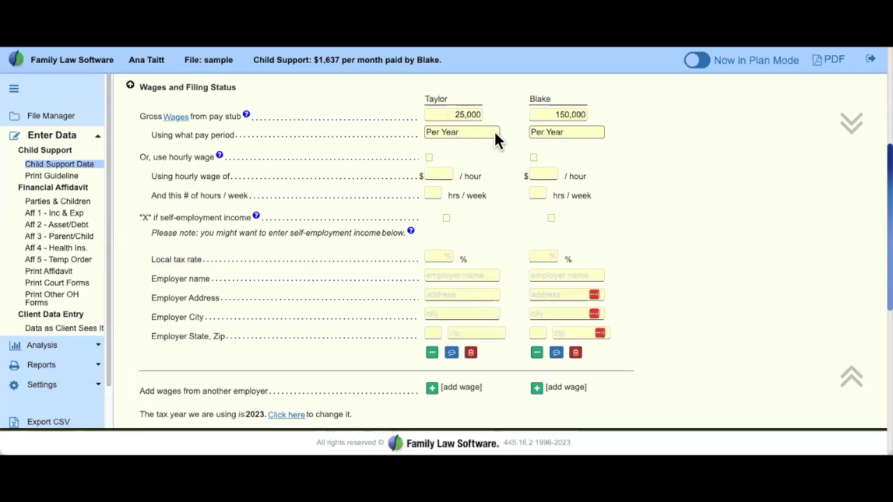
{"action": "left_click", "coordinate": [476, 114]}
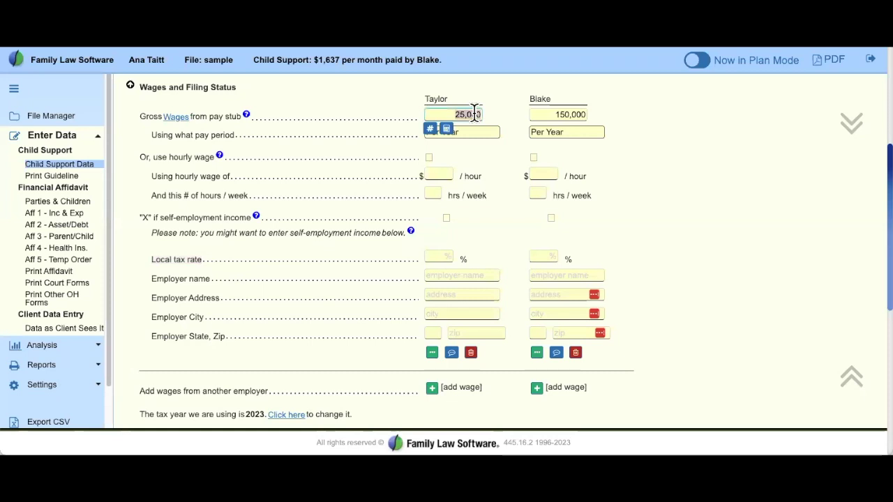
{"action": "type", "text": "800"}
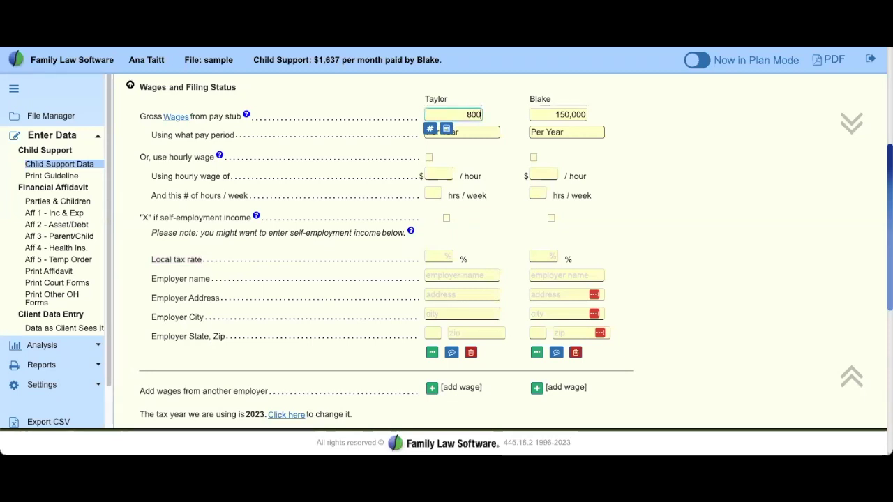
{"action": "left_click", "coordinate": [472, 132]}
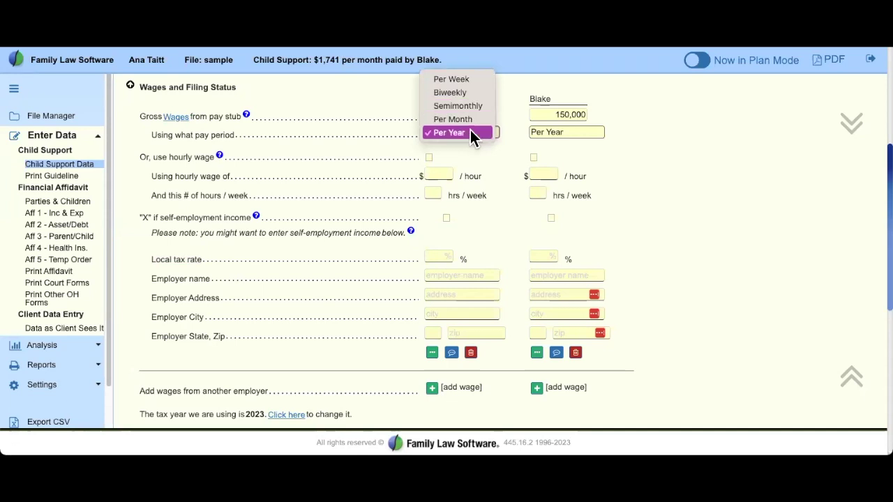
{"action": "left_click", "coordinate": [475, 81]}
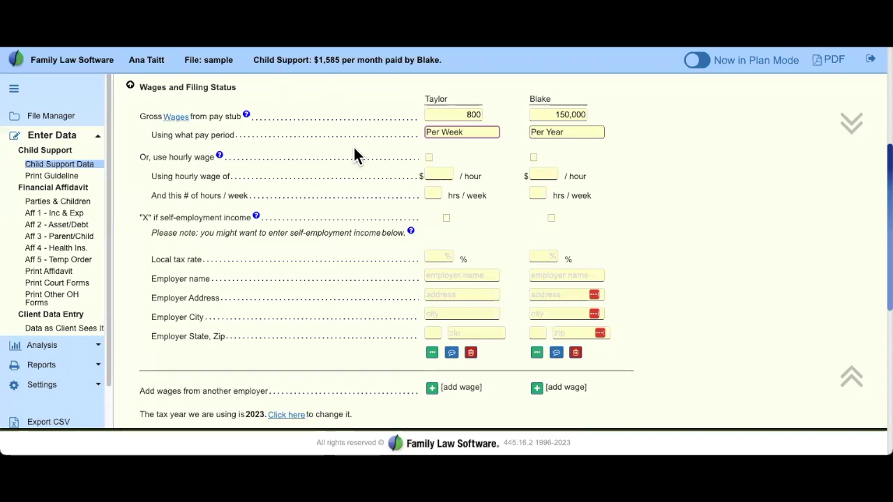
- Switch the first parent to an hourly wage of 25.00 and mark that income as self-employment income
{"action": "left_click_drag", "start_coordinate": [425, 97], "coordinate": [445, 100]}
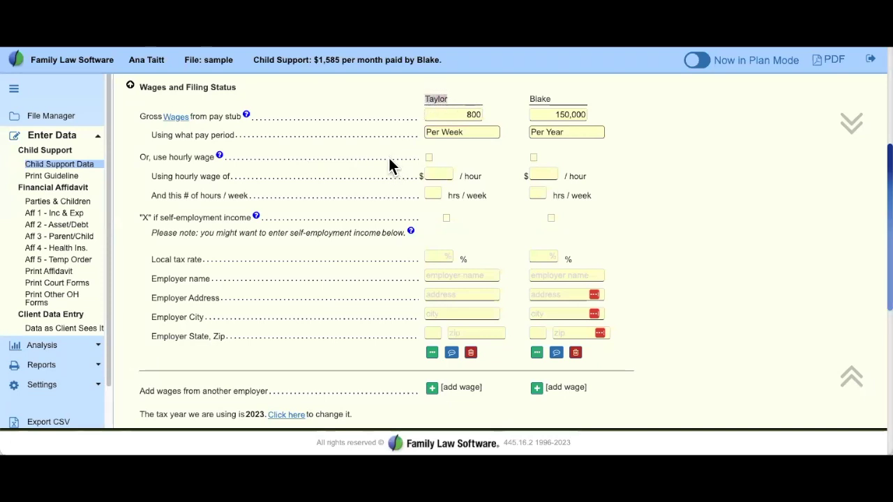
{"action": "left_click_drag", "start_coordinate": [141, 156], "coordinate": [324, 161]}
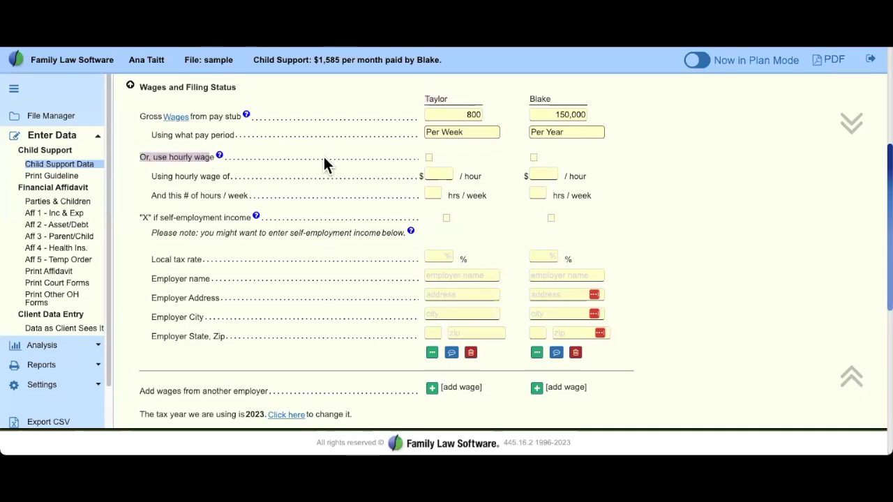
{"action": "left_click", "coordinate": [429, 158]}
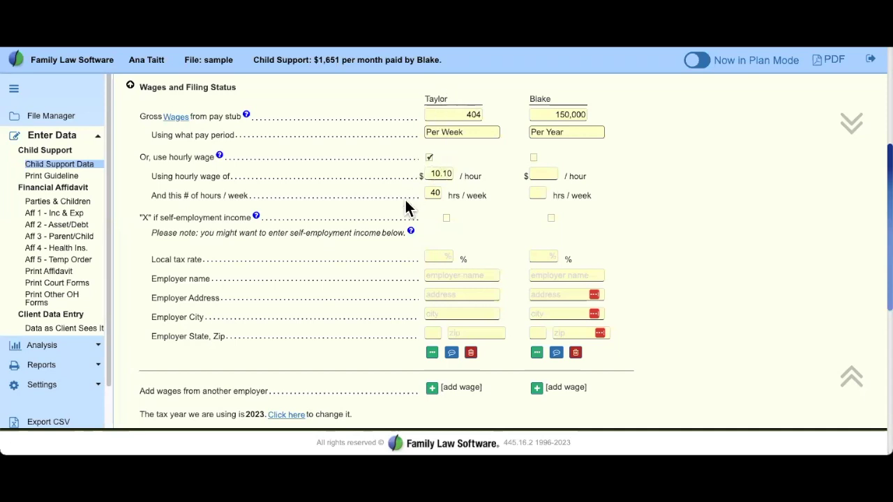
{"action": "left_click", "coordinate": [447, 174]}
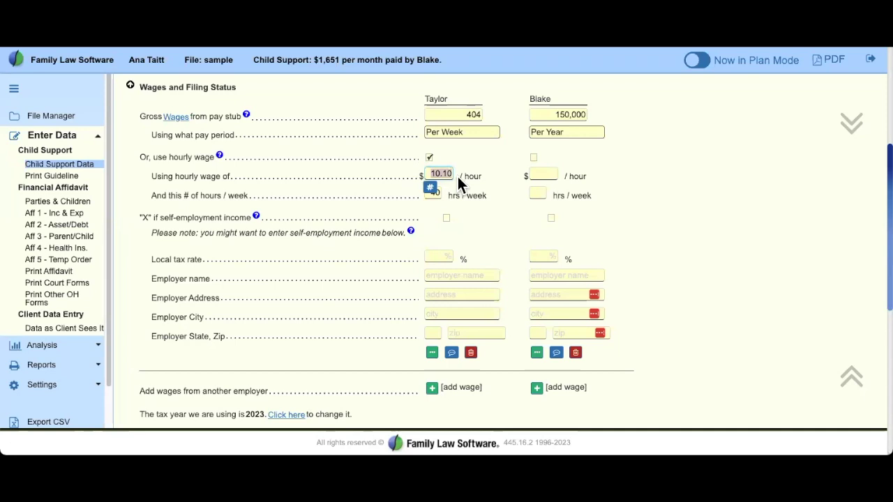
{"action": "type", "text": "25"}
{"action": "key", "text": "Tab"}
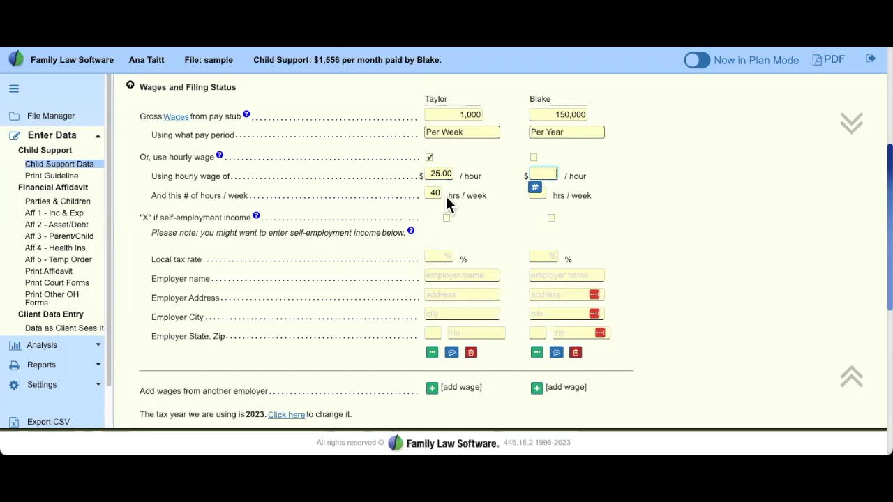
{"action": "left_click_drag", "start_coordinate": [141, 217], "coordinate": [318, 223]}
{"action": "left_click", "coordinate": [445, 218]}
- Set the second parent's gross wages from pay stub to 336,000
{"action": "left_click", "coordinate": [554, 115]}
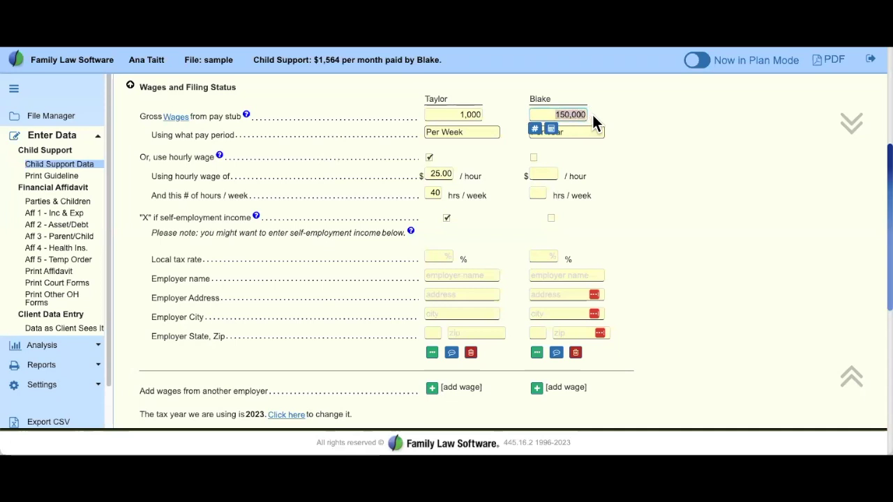
{"action": "type", "text": "3360000"}
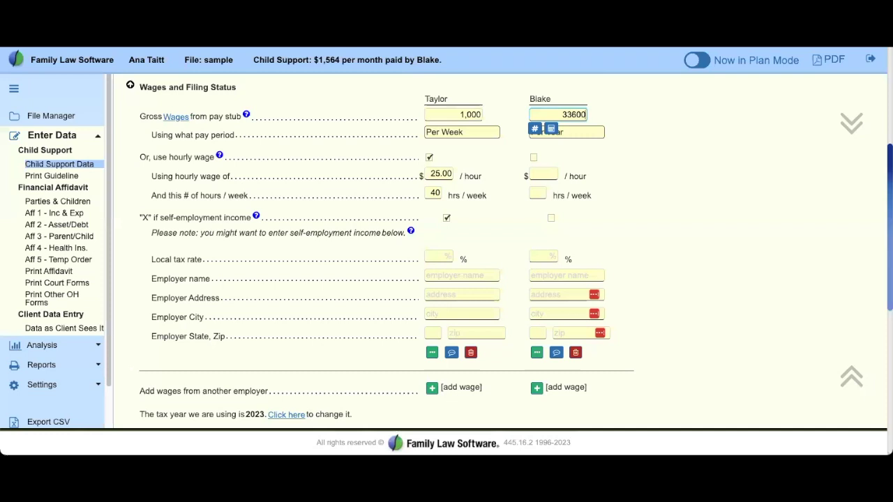
{"action": "key", "text": "Tab"}
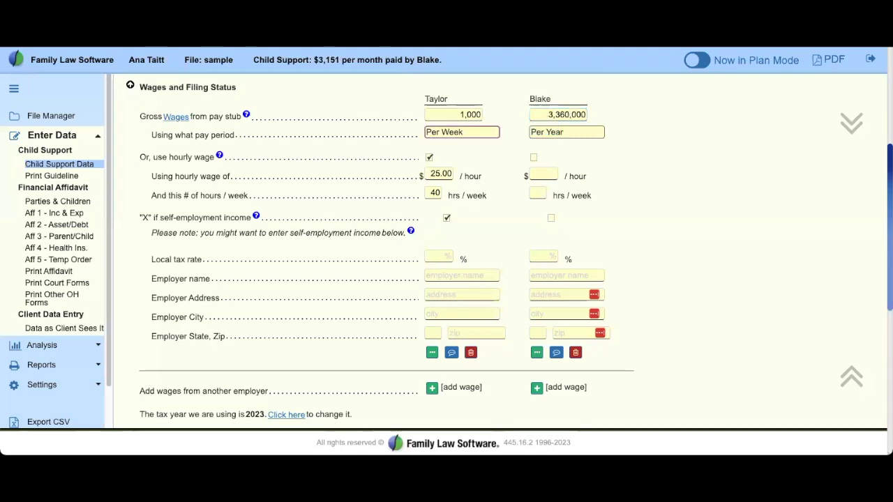
{"action": "left_click", "coordinate": [581, 115]}
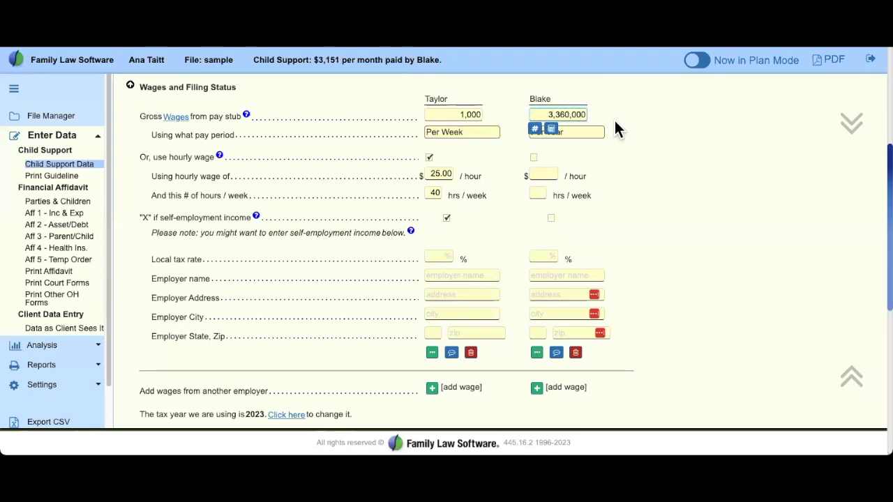
{"action": "key", "text": "BackSpace"}
{"action": "key", "text": "Tab"}
{"action": "left_click", "coordinate": [623, 159]}
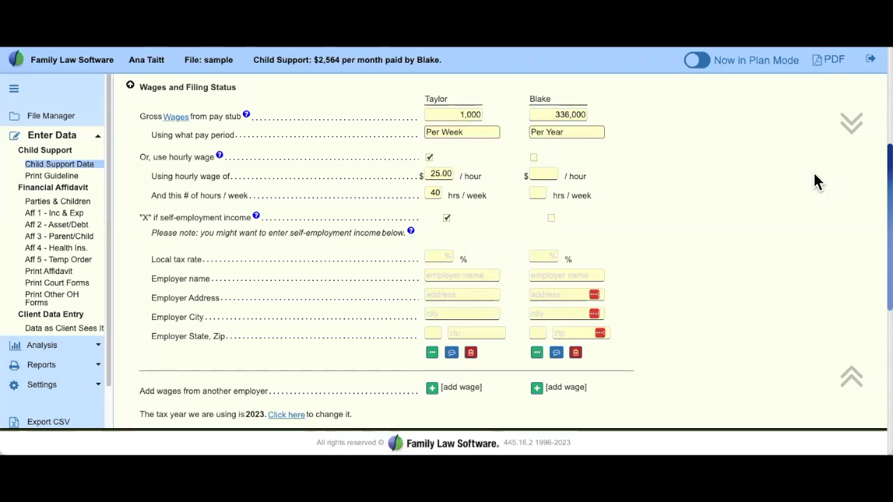
- Set the second parent's 2023 tax filing status to Head Hsld and check the tax year in use
{"action": "scroll", "coordinate": [373, 301], "scroll_direction": "down", "scroll_amount": 2}
{"action": "scroll", "coordinate": [376, 300], "scroll_direction": "down", "scroll_amount": 3}
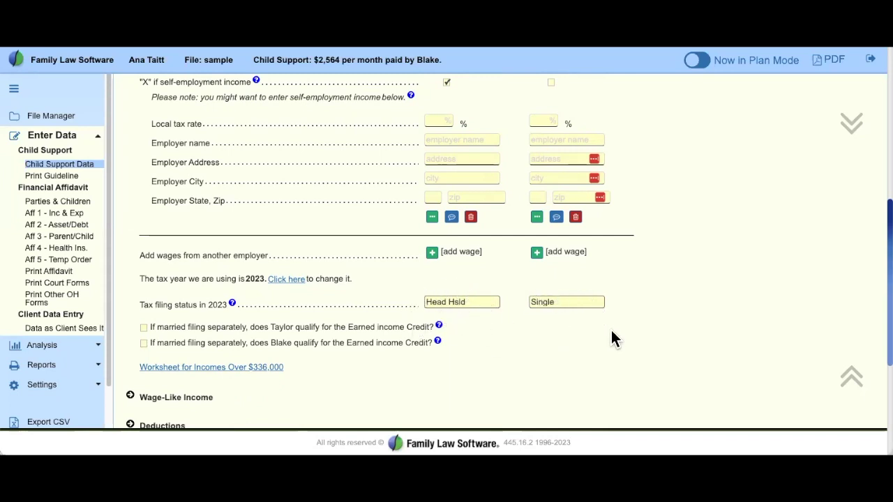
{"action": "left_click", "coordinate": [567, 302]}
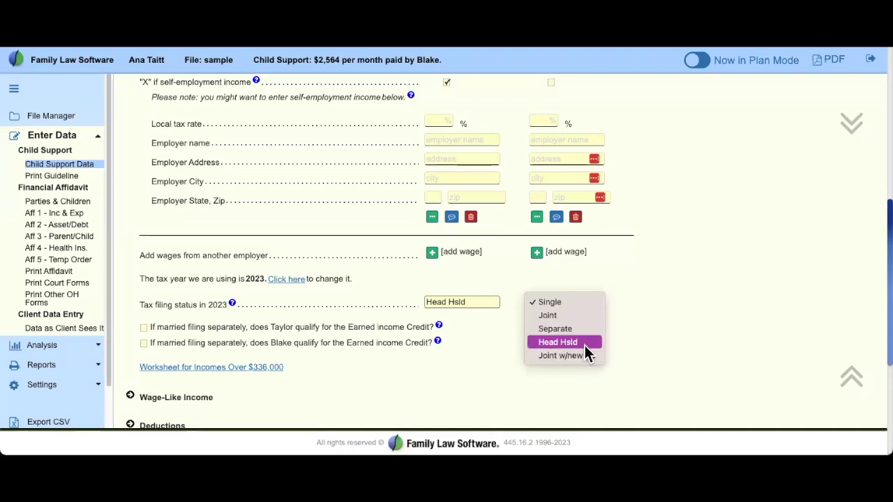
{"action": "key", "text": "Escape"}
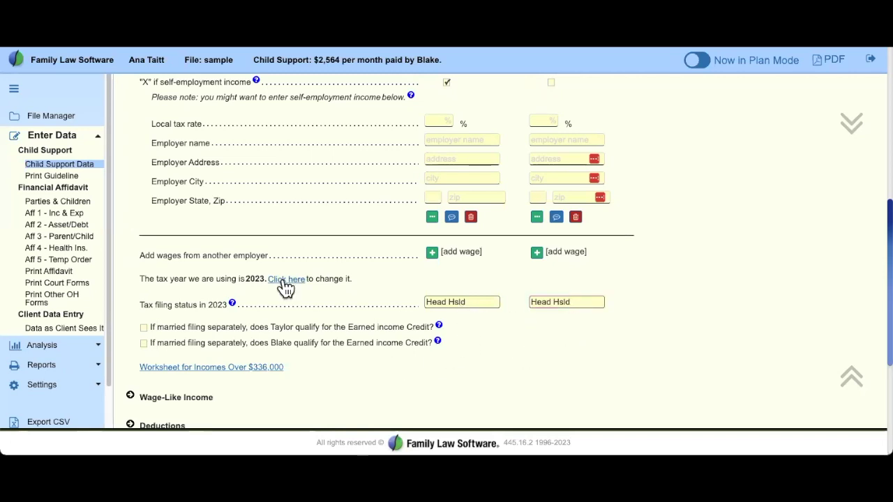
{"action": "left_click_drag", "start_coordinate": [140, 279], "coordinate": [279, 261]}
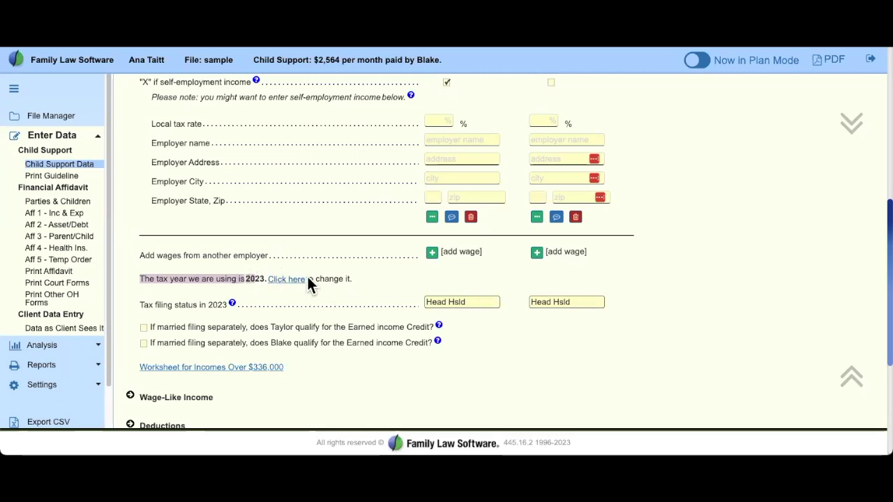
{"action": "left_click", "coordinate": [375, 284]}
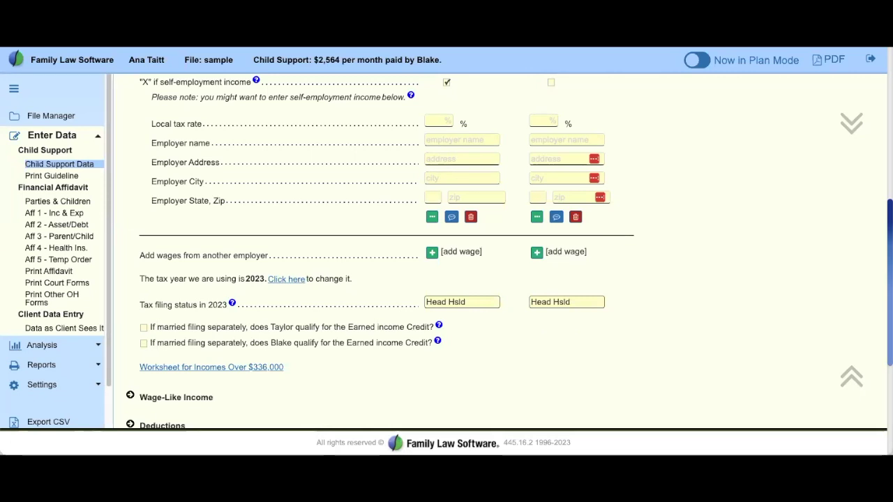
- Open the worksheet for incomes over $336,000 and choose not to extrapolate, ignoring income above that amount
{"action": "left_click", "coordinate": [219, 366]}
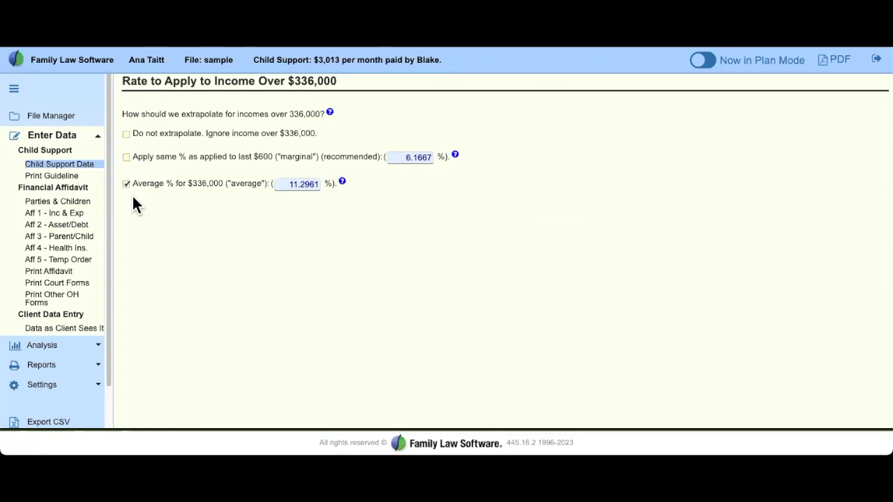
{"action": "left_click", "coordinate": [127, 135]}
{"action": "left_click_drag", "start_coordinate": [324, 138], "coordinate": [130, 134]}
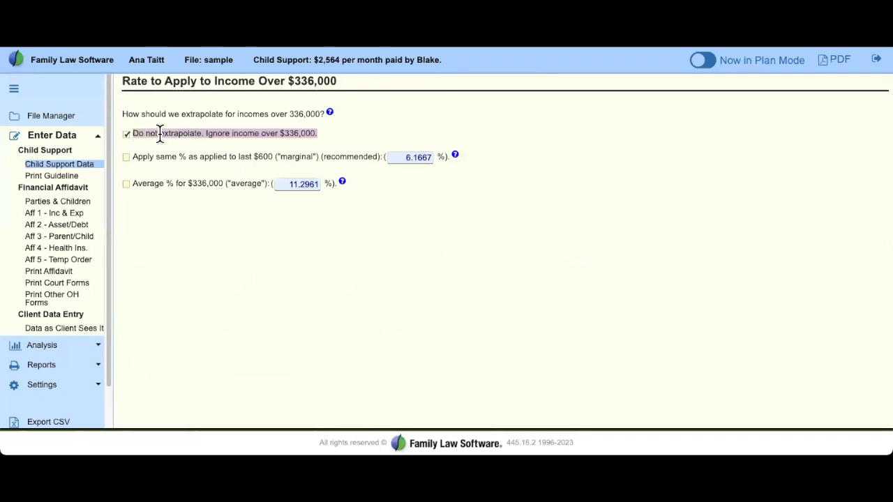
{"action": "left_click", "coordinate": [370, 143]}
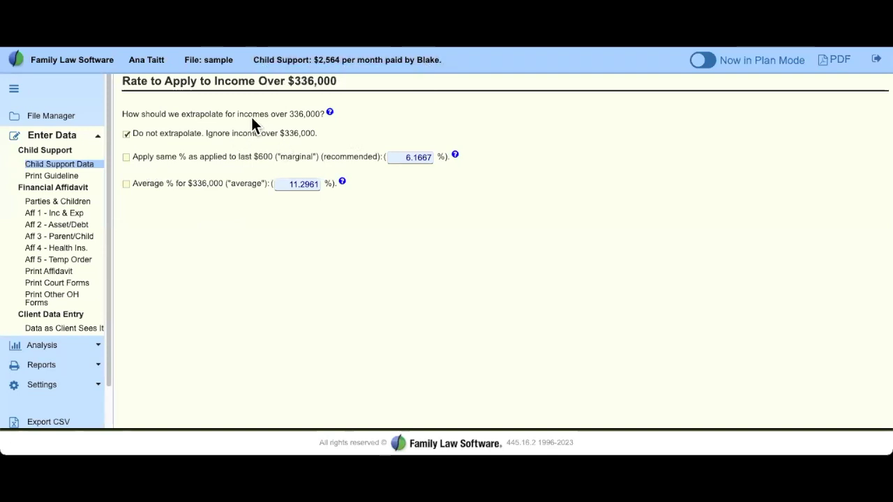
- Try the recommended marginal percentage for incomes over $336,000 and read its help text
{"action": "left_click", "coordinate": [125, 158]}
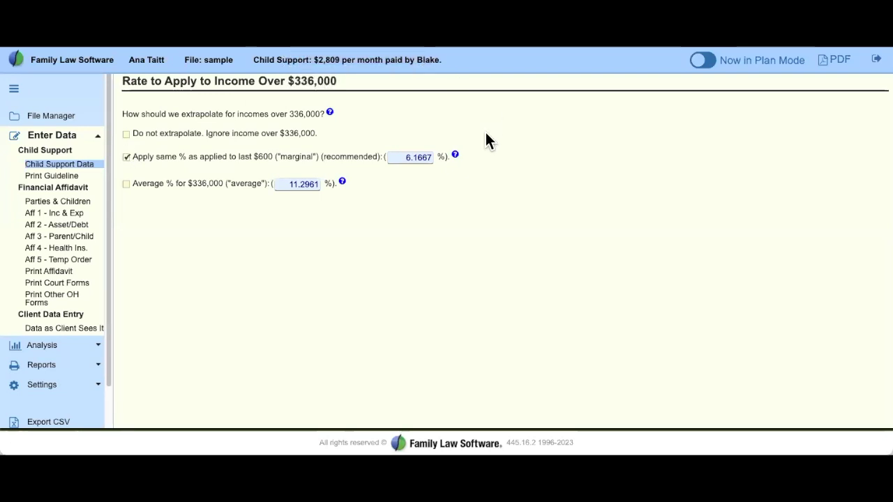
{"action": "left_click", "coordinate": [456, 155]}
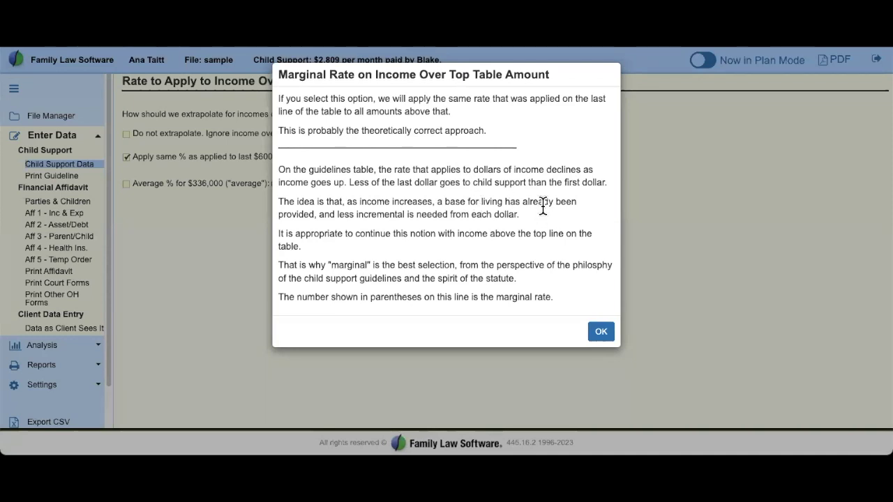
{"action": "left_click", "coordinate": [602, 332]}
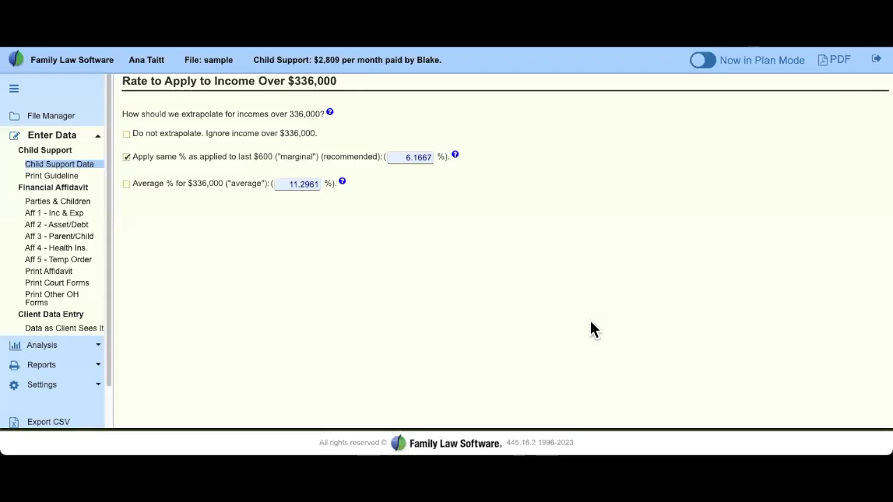
- Try the average percentage for incomes over $336,000, check the monthly child support, and restore the Do not extrapolate option
{"action": "left_click", "coordinate": [127, 184]}
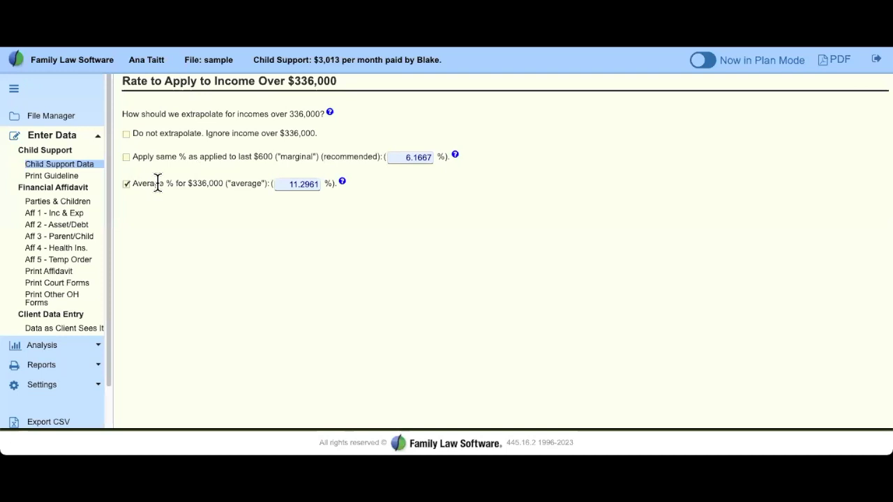
{"action": "left_click_drag", "start_coordinate": [309, 56], "coordinate": [364, 57]}
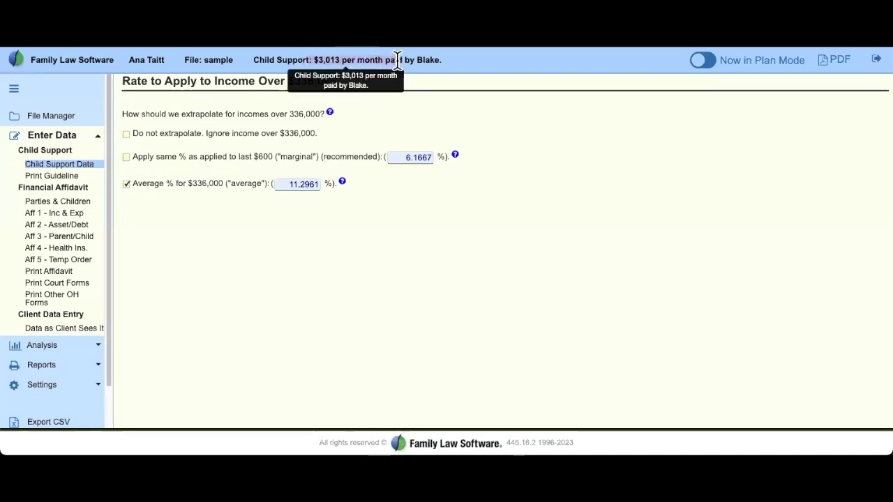
{"action": "left_click", "coordinate": [227, 198]}
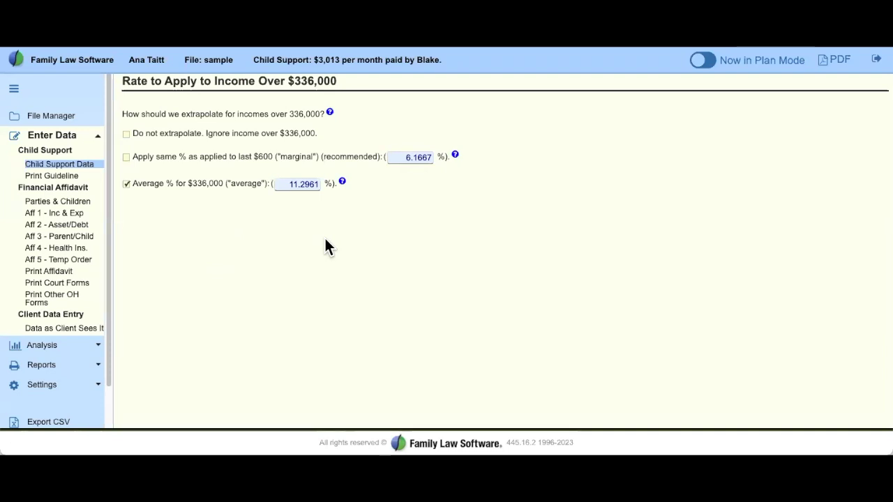
{"action": "left_click", "coordinate": [126, 135]}
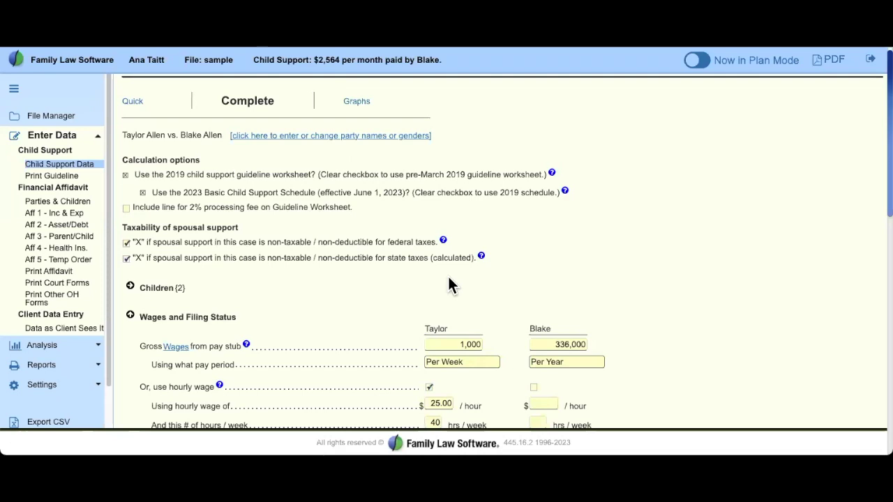
- Expand the Wage-Like Income section of the child support data to view its entry fields
{"action": "scroll", "coordinate": [448, 276], "scroll_direction": "down", "scroll_amount": 2}
{"action": "scroll", "coordinate": [531, 249], "scroll_direction": "down", "scroll_amount": 4}
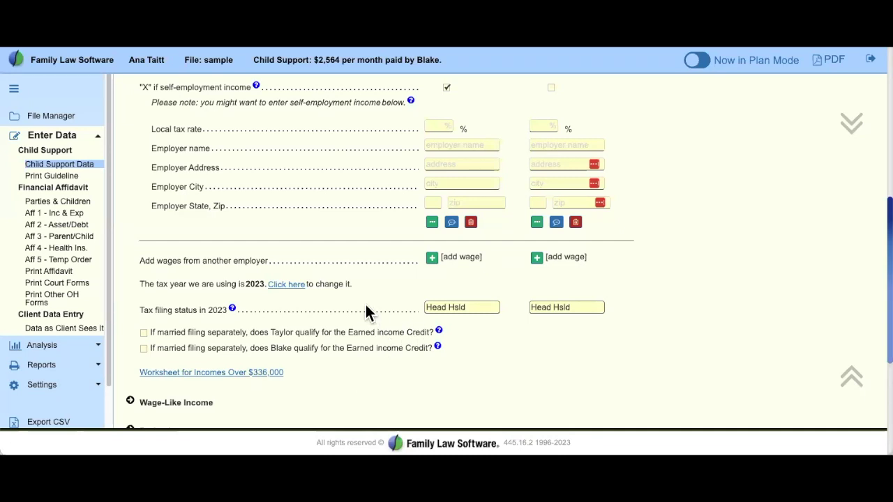
{"action": "scroll", "coordinate": [365, 310], "scroll_direction": "down", "scroll_amount": 2}
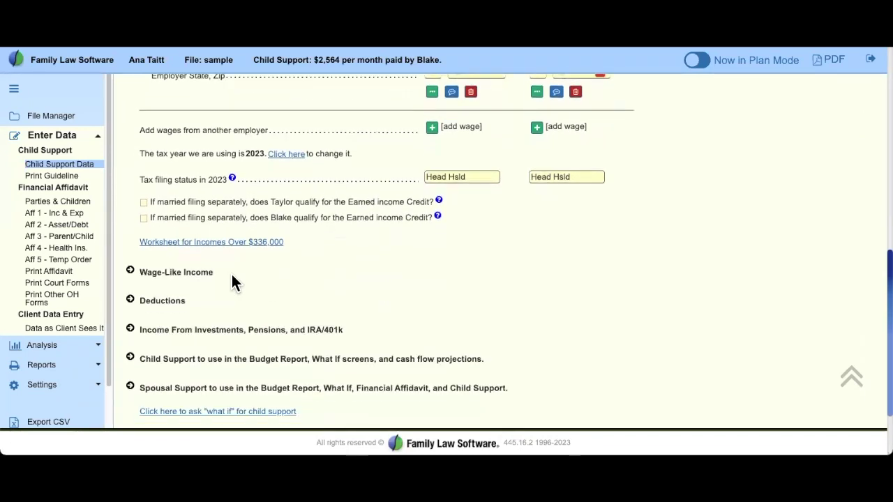
{"action": "left_click_drag", "start_coordinate": [213, 272], "coordinate": [137, 272]}
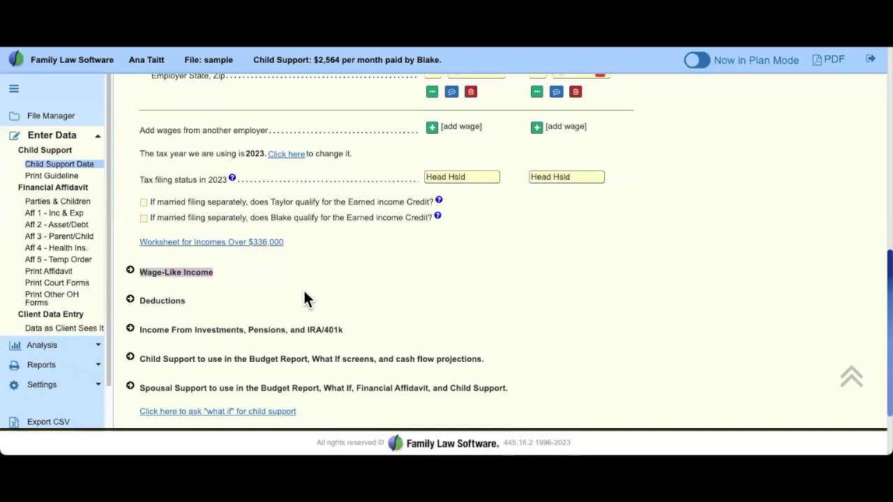
{"action": "left_click", "coordinate": [130, 271]}
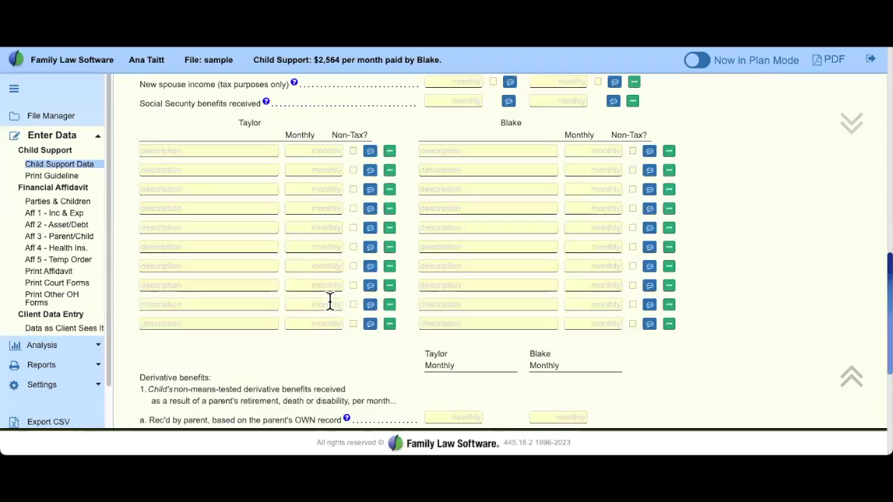
- Review the Wage-Like Income section, focusing on the annual overtime, bonuses and commissions rows for the past three years
{"action": "scroll", "coordinate": [329, 302], "scroll_direction": "up", "scroll_amount": 2}
{"action": "scroll", "coordinate": [331, 293], "scroll_direction": "up", "scroll_amount": 3}
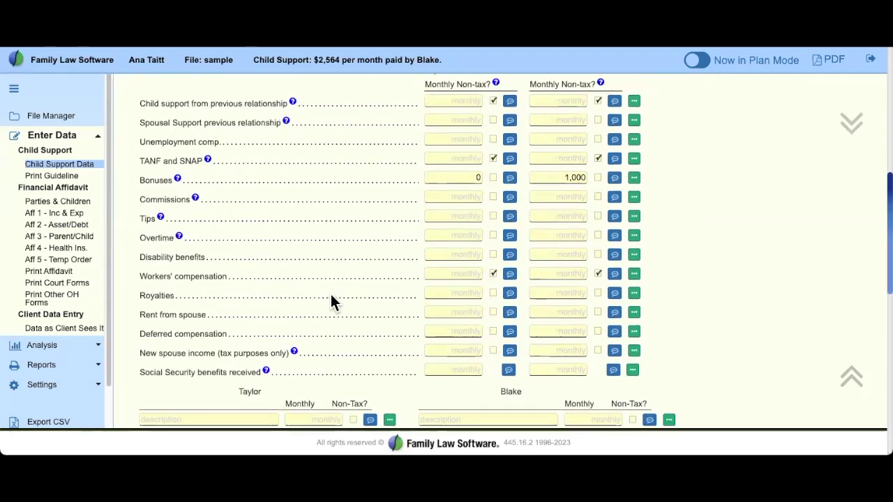
{"action": "scroll", "coordinate": [332, 300], "scroll_direction": "up", "scroll_amount": 2}
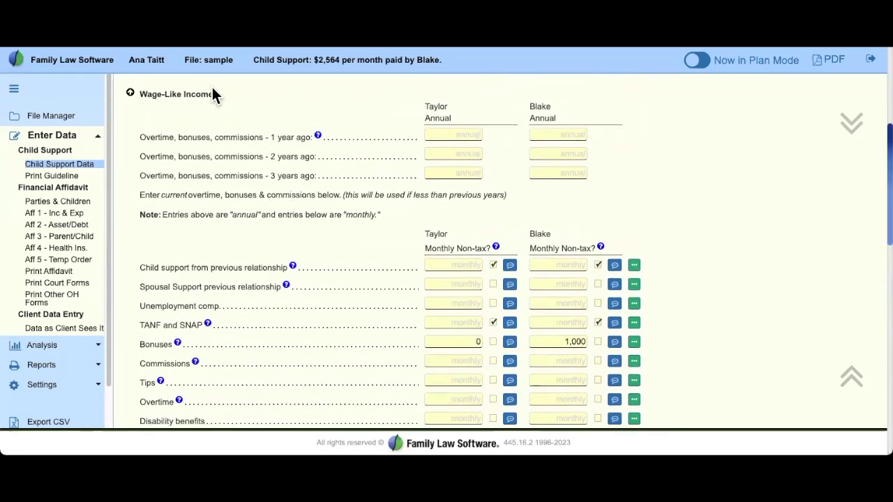
{"action": "left_click_drag", "start_coordinate": [216, 96], "coordinate": [141, 96]}
{"action": "left_click", "coordinate": [235, 114]}
{"action": "left_click_drag", "start_coordinate": [137, 140], "coordinate": [619, 188]}
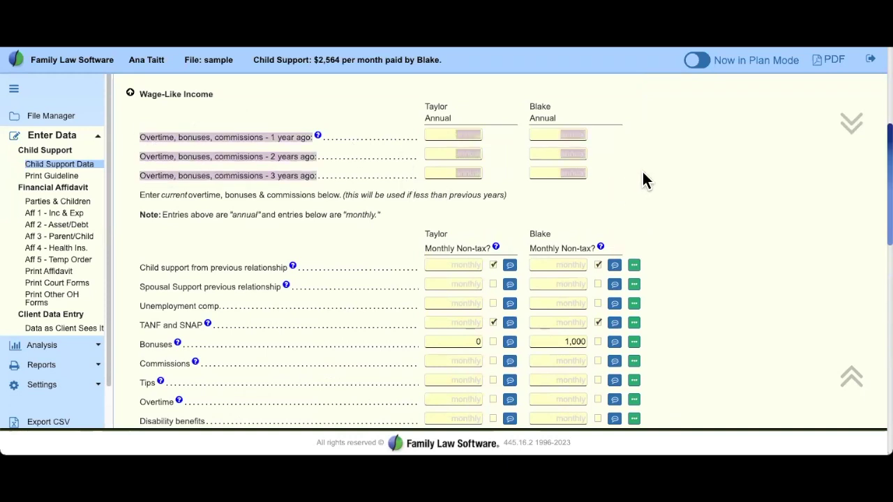
{"action": "left_click", "coordinate": [186, 159]}
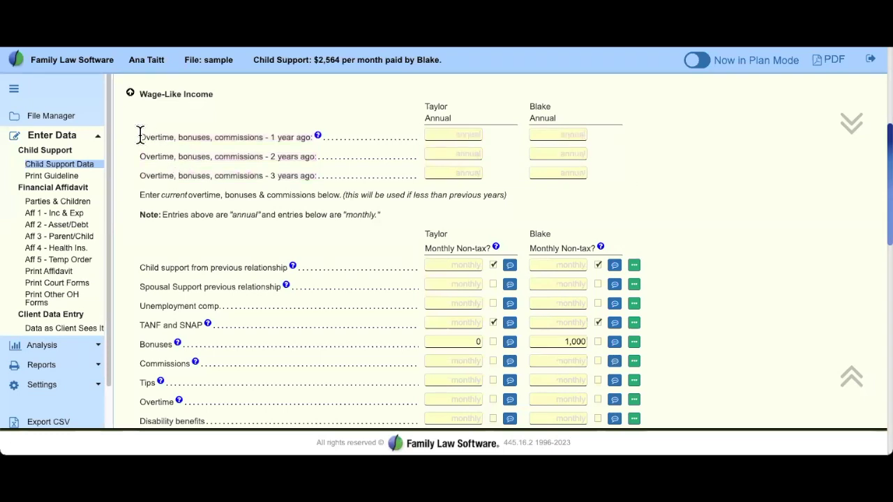
{"action": "left_click_drag", "start_coordinate": [140, 136], "coordinate": [317, 157]}
{"action": "left_click", "coordinate": [265, 158]}
{"action": "left_click_drag", "start_coordinate": [265, 176], "coordinate": [323, 184]}
{"action": "left_click", "coordinate": [367, 313]}
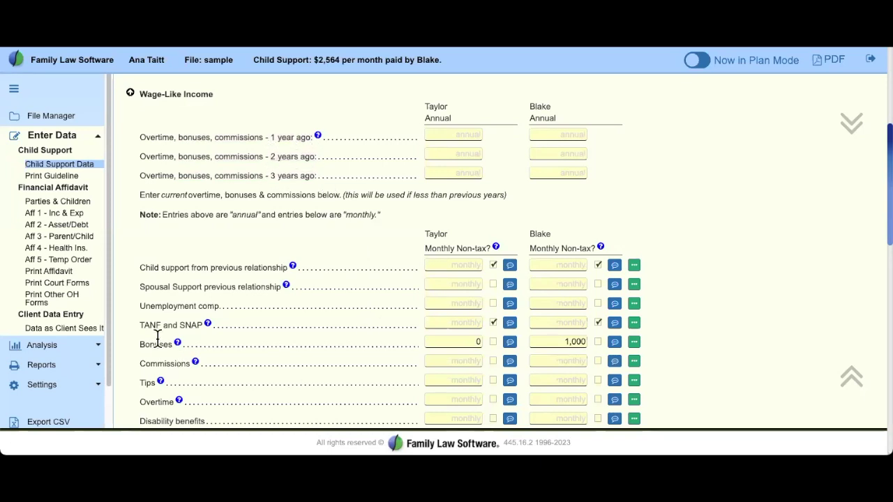
- Compare the current monthly Bonuses row with the annual overtime, bonuses and commissions rows for the previous three years
{"action": "left_click_drag", "start_coordinate": [138, 344], "coordinate": [168, 342]}
{"action": "left_click", "coordinate": [135, 343]}
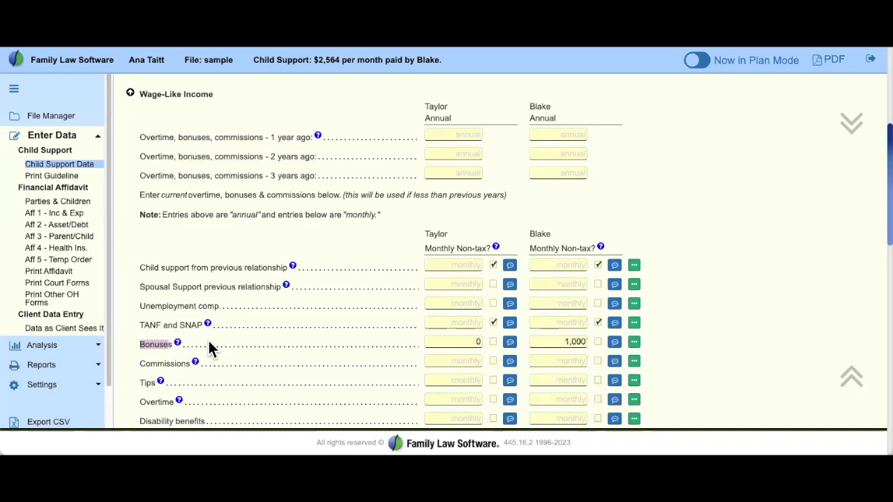
{"action": "left_click", "coordinate": [149, 344]}
{"action": "left_click_drag", "start_coordinate": [138, 345], "coordinate": [168, 344]}
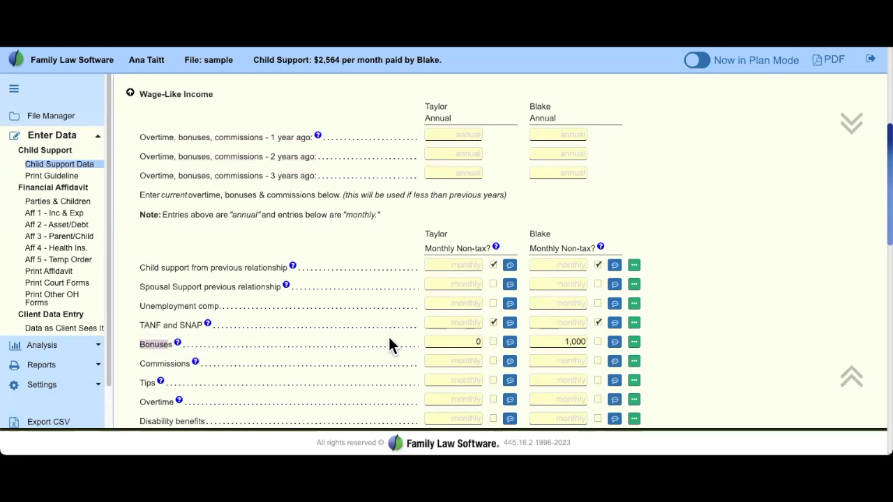
{"action": "left_click", "coordinate": [331, 349]}
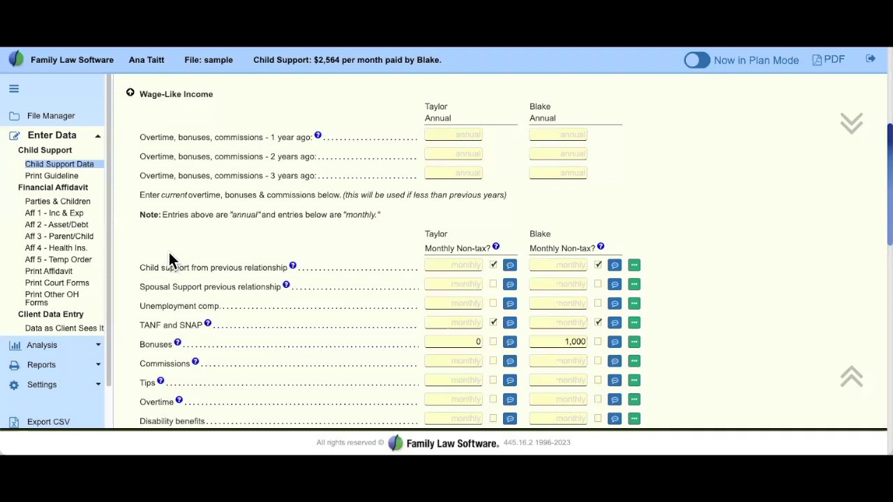
{"action": "left_click_drag", "start_coordinate": [140, 137], "coordinate": [629, 181]}
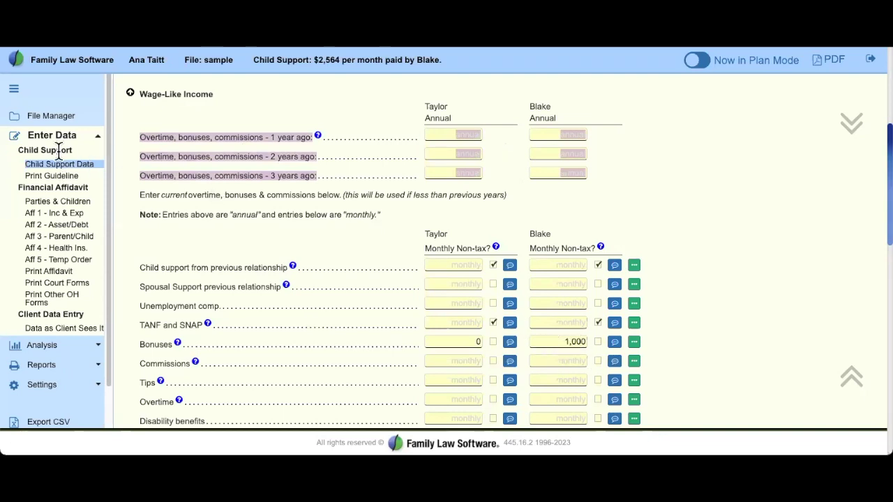
{"action": "left_click", "coordinate": [321, 244]}
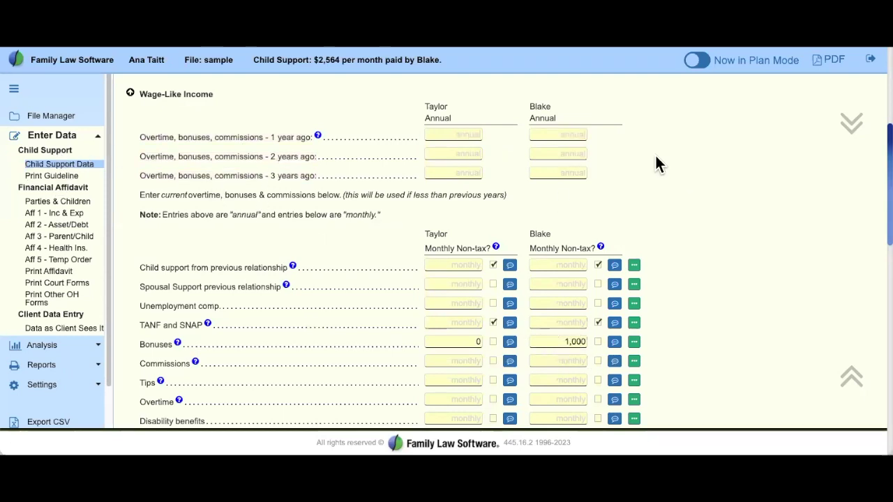
- Enter the paying parent's annual overtime, bonuses and commissions: 30,000 one year ago, 25,000 two years ago and 10,000 three years ago
{"action": "left_click", "coordinate": [570, 135]}
{"action": "type", "text": "3000"}
{"action": "key", "text": "Tab"}
{"action": "left_click", "coordinate": [586, 155]}
{"action": "type", "text": "25,000"}
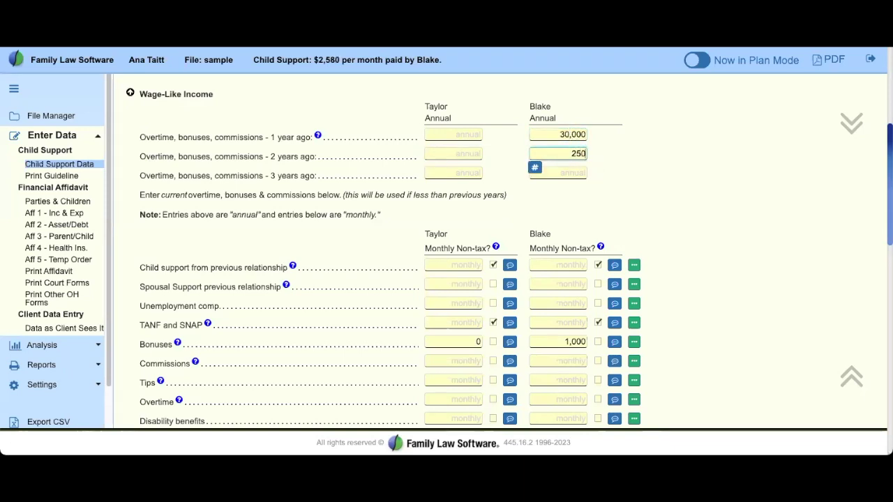
{"action": "key", "text": "Tab"}
{"action": "left_click", "coordinate": [570, 174]}
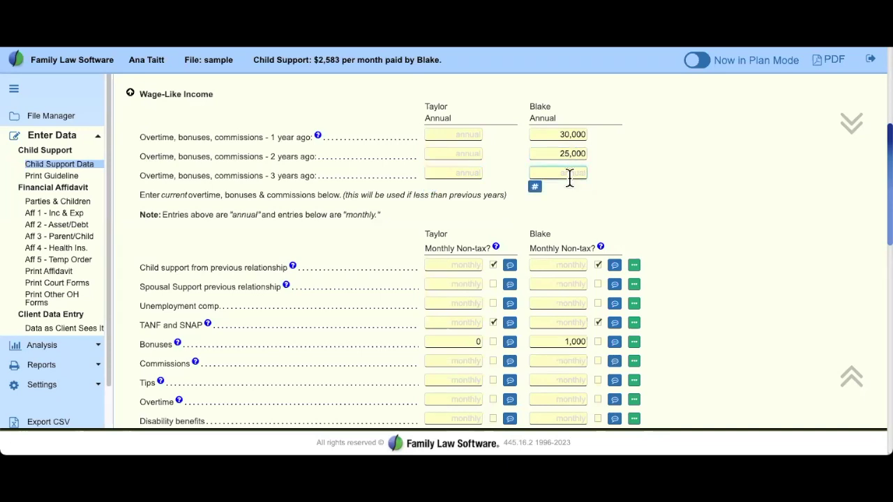
{"action": "type", "text": "10,00"}
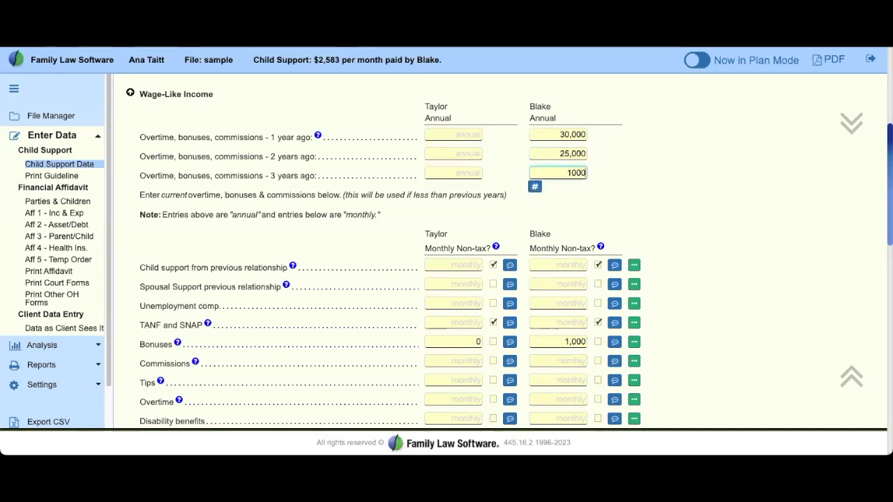
{"action": "type", "text": "0"}
{"action": "key", "text": "Tab"}
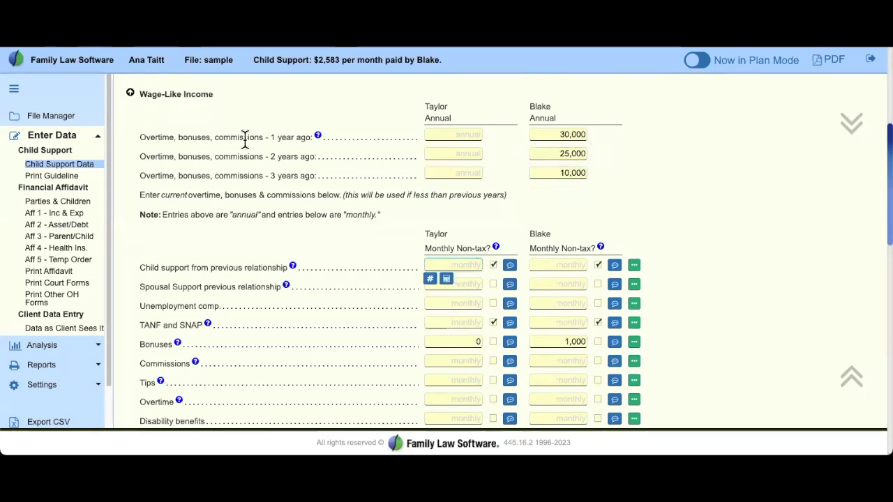
{"action": "left_click_drag", "start_coordinate": [135, 140], "coordinate": [612, 207]}
{"action": "left_click", "coordinate": [612, 207]}
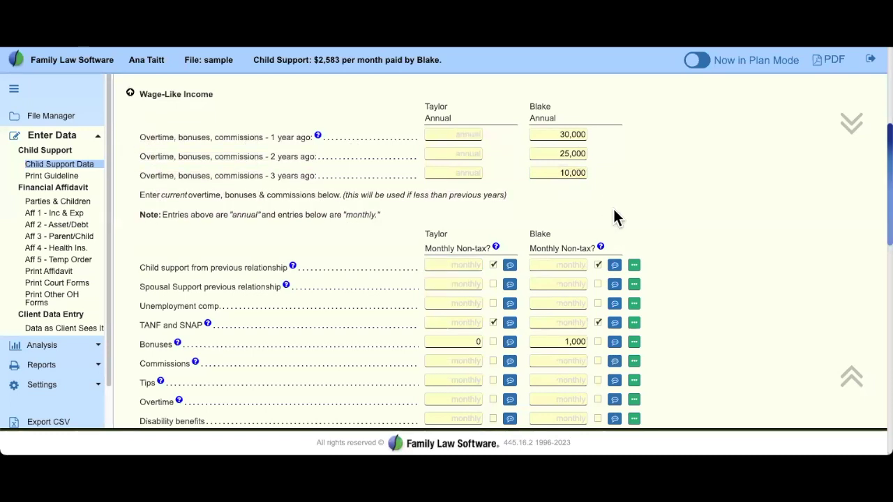
- Open the printable guideline worksheet and examine the annual gross income and overtime, bonuses and commissions lines
{"action": "left_click", "coordinate": [53, 178]}
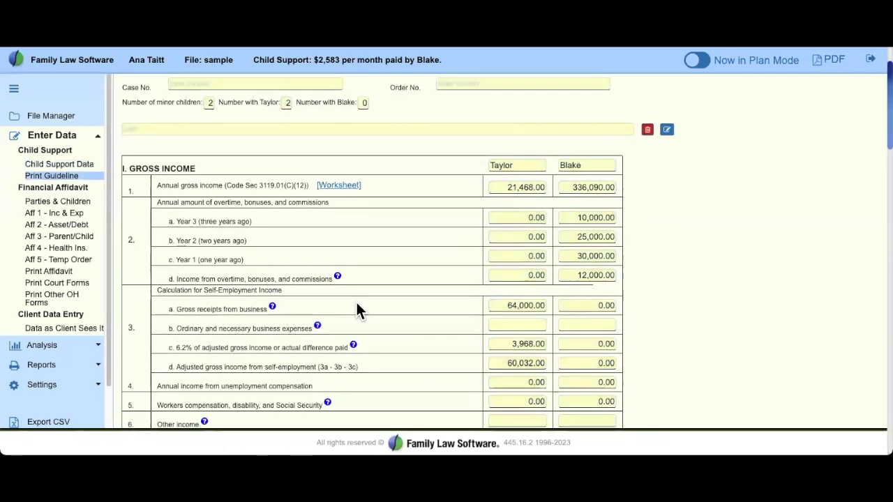
{"action": "left_click_drag", "start_coordinate": [157, 185], "coordinate": [271, 185]}
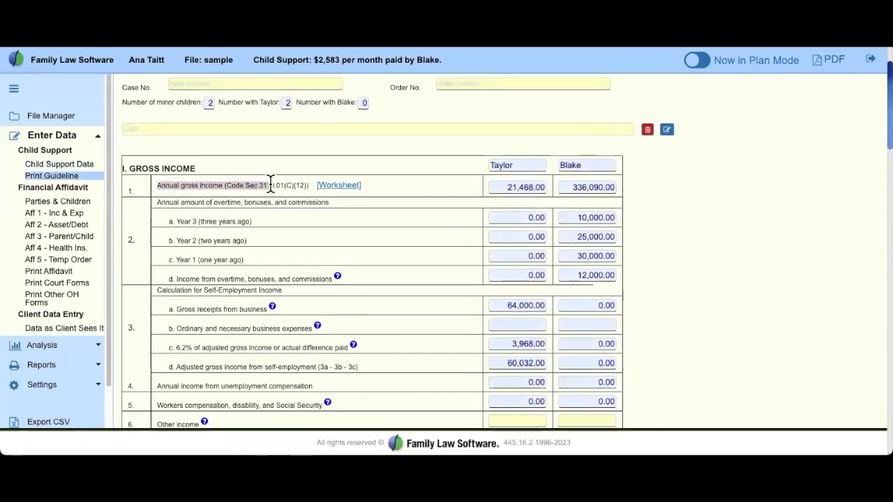
{"action": "left_click", "coordinate": [243, 227]}
{"action": "left_click_drag", "start_coordinate": [169, 227], "coordinate": [657, 274]}
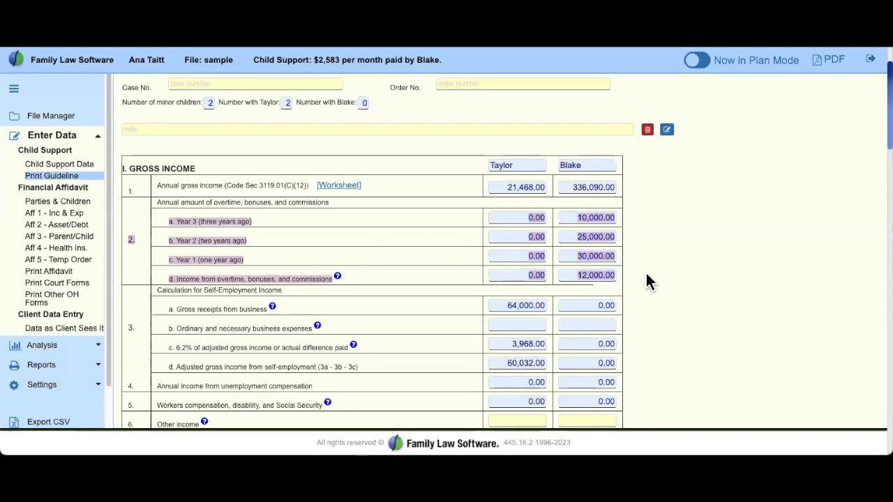
{"action": "left_click", "coordinate": [293, 251]}
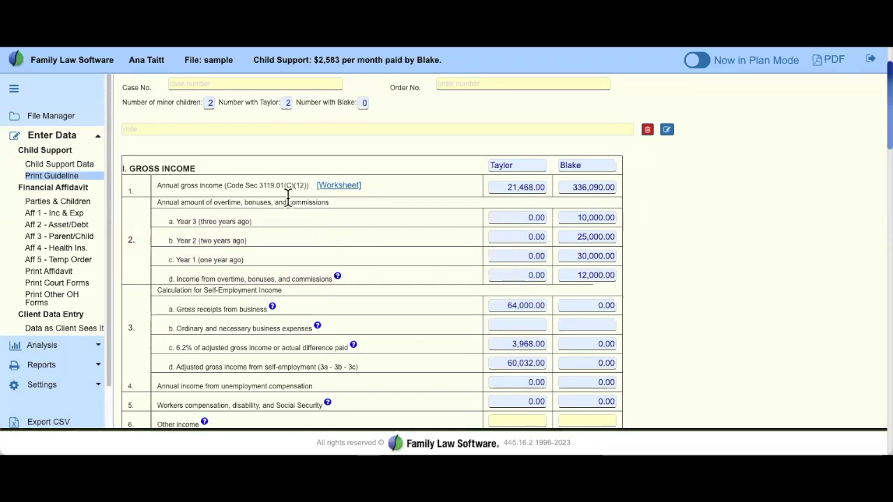
{"action": "key", "text": "F5"}
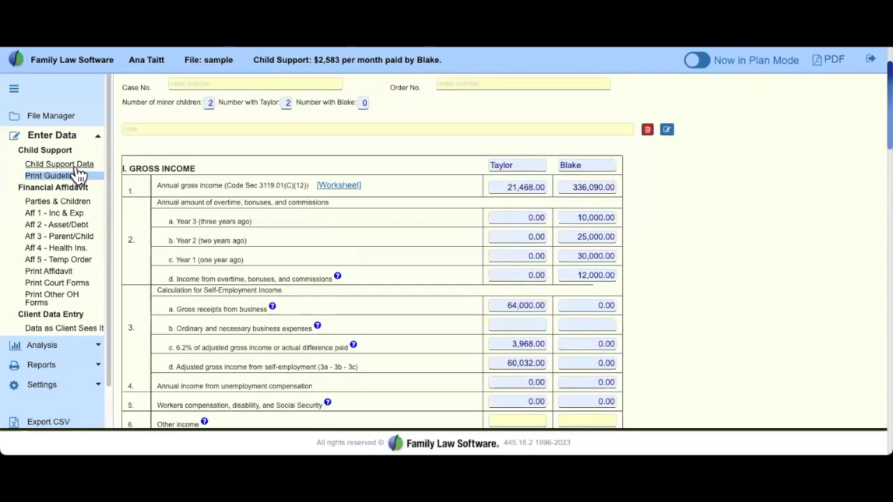
- Return to the Child Support Data and recheck the three prior-year overtime rows and the current Bonuses row
{"action": "left_click", "coordinate": [79, 166]}
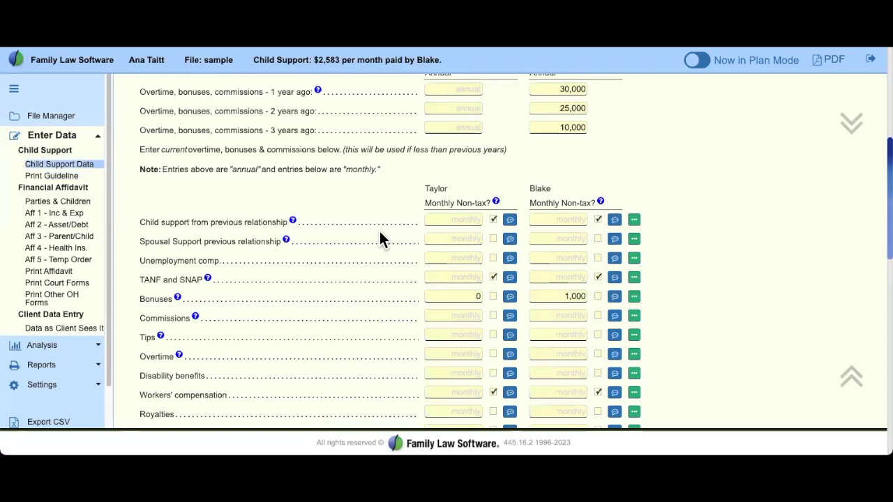
{"action": "left_click_drag", "start_coordinate": [137, 143], "coordinate": [364, 201]}
{"action": "left_click", "coordinate": [249, 140]}
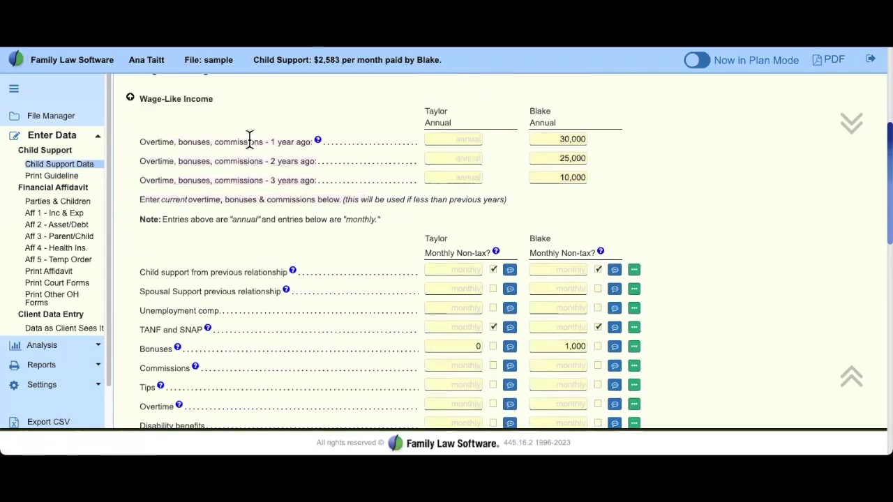
{"action": "left_click", "coordinate": [335, 184], "text": "shift"}
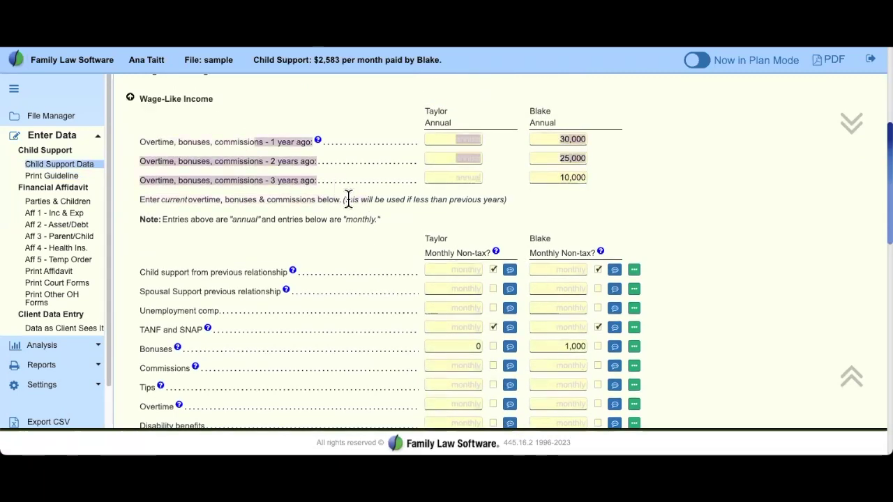
{"action": "scroll", "coordinate": [334, 306], "scroll_direction": "down", "scroll_amount": 1}
{"action": "left_click_drag", "start_coordinate": [138, 318], "coordinate": [180, 319]}
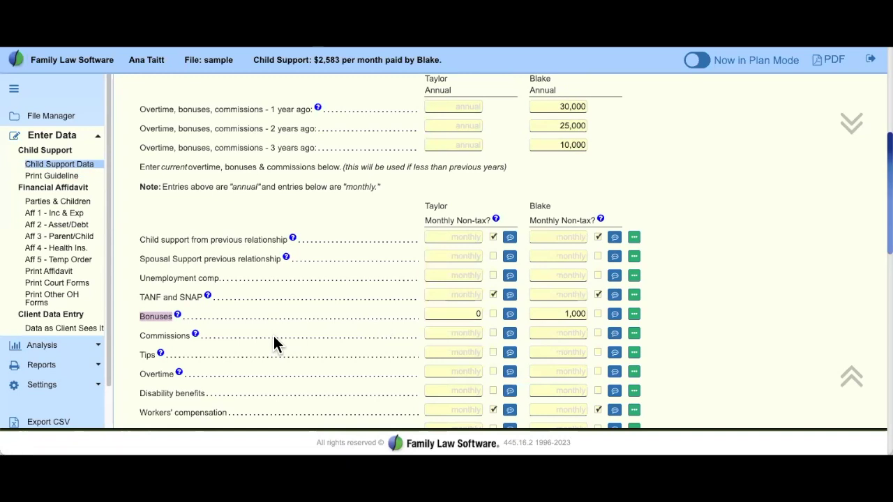
- Read the help text for TANF and SNAP on how public assistance income is treated, and close it
{"action": "scroll", "coordinate": [275, 328], "scroll_direction": "down", "scroll_amount": 1}
{"action": "scroll", "coordinate": [275, 327], "scroll_direction": "down", "scroll_amount": 3}
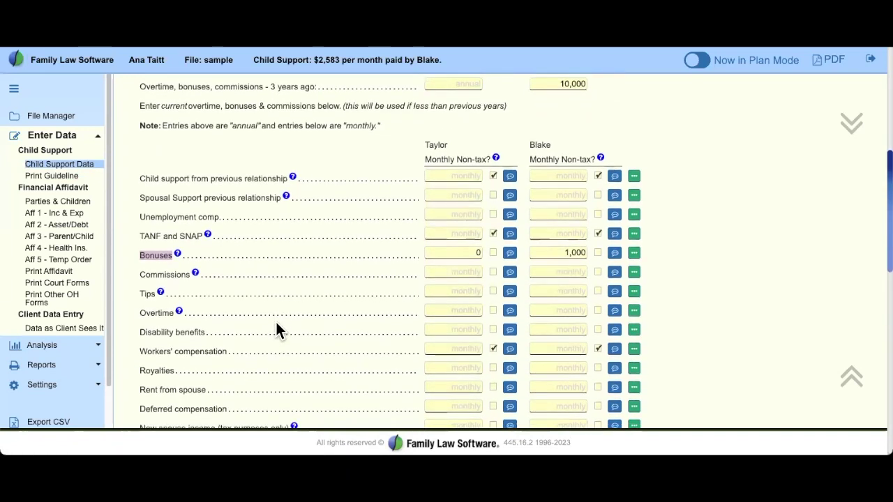
{"action": "scroll", "coordinate": [275, 327], "scroll_direction": "down", "scroll_amount": 1}
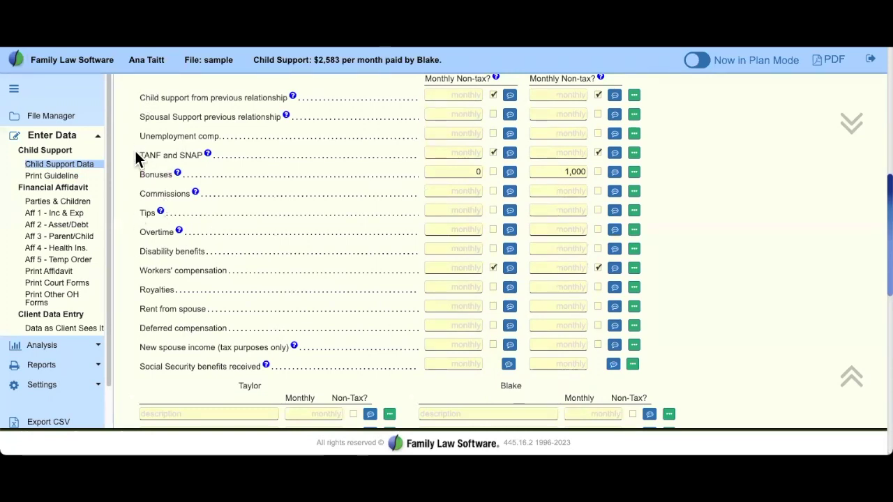
{"action": "left_click_drag", "start_coordinate": [136, 155], "coordinate": [198, 166]}
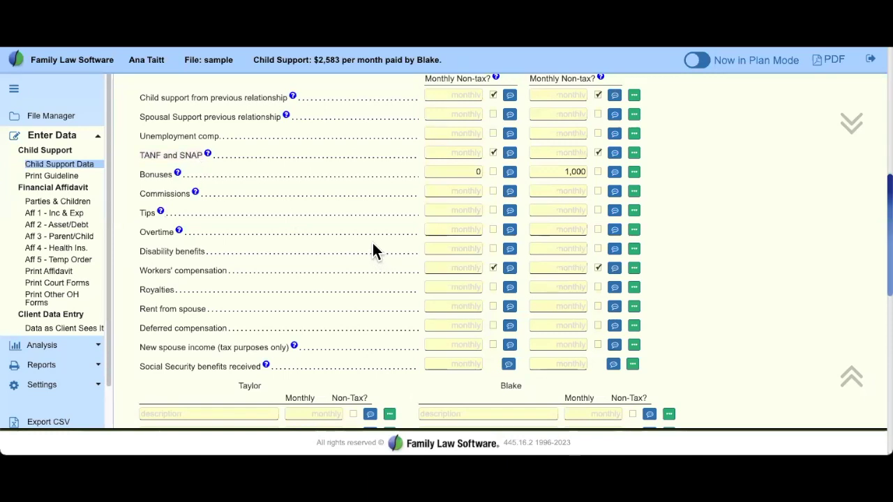
{"action": "left_click", "coordinate": [208, 154]}
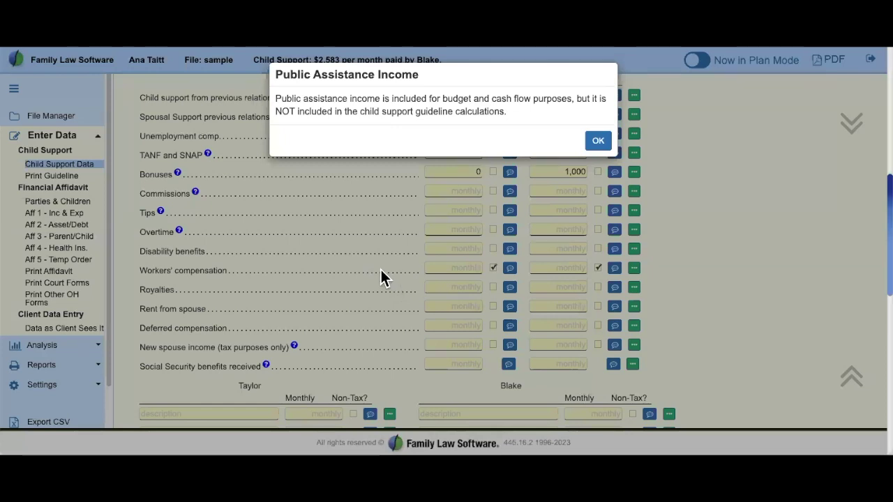
{"action": "left_click_drag", "start_coordinate": [275, 111], "coordinate": [521, 113]}
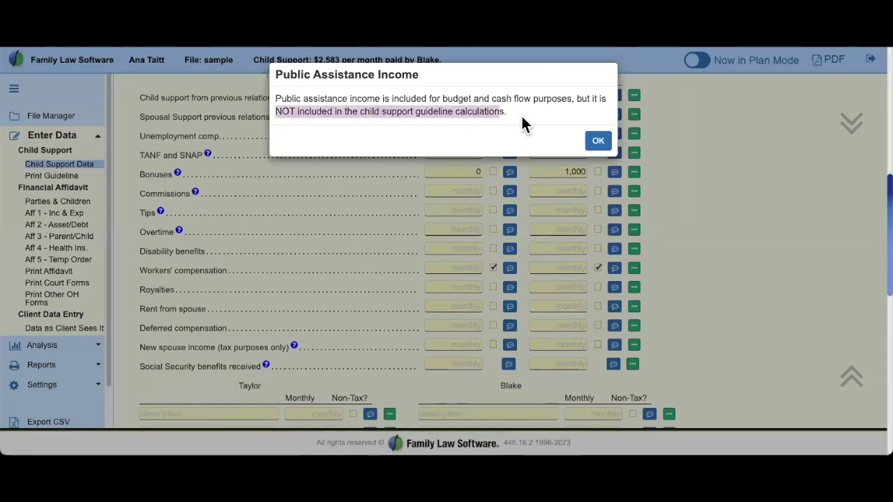
{"action": "left_click", "coordinate": [525, 123]}
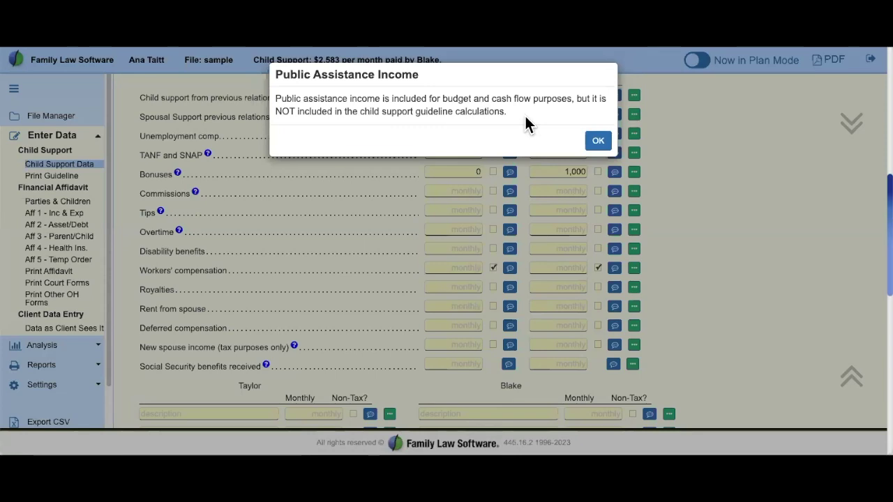
{"action": "left_click", "coordinate": [595, 143]}
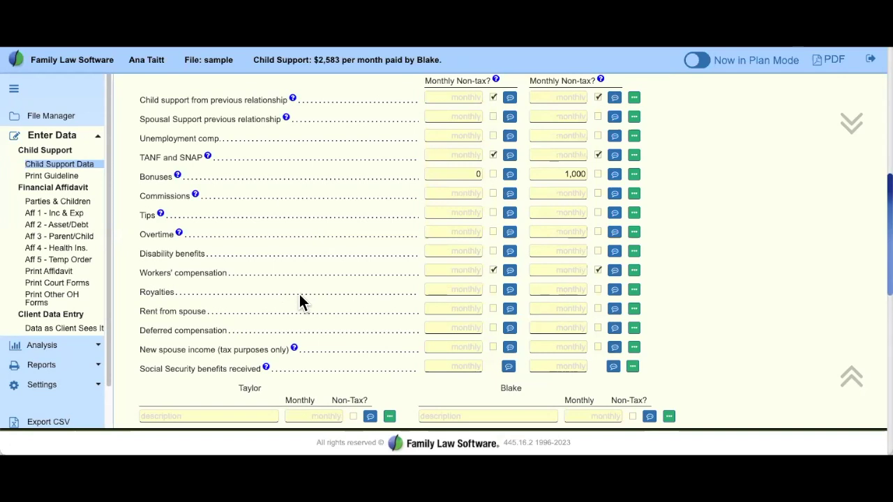
- Enter "Hosuing" as the description of the paying parent's first additional wage-like income row
{"action": "scroll", "coordinate": [300, 295], "scroll_direction": "down", "scroll_amount": 3}
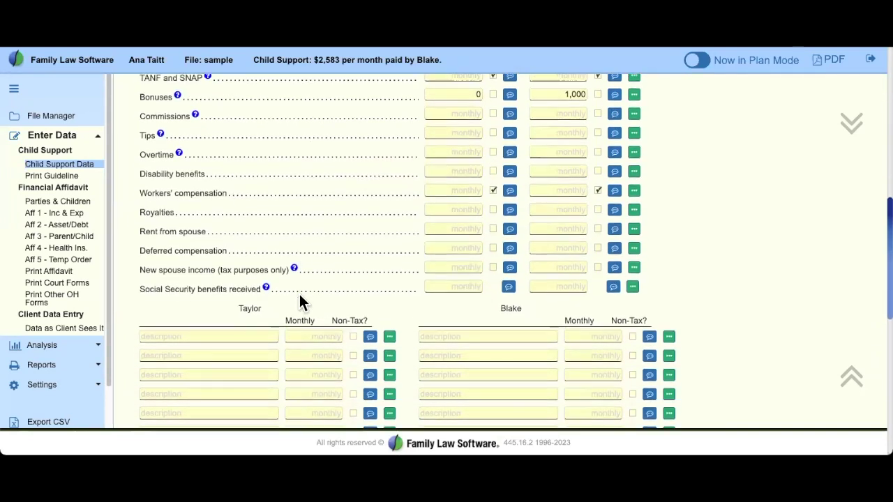
{"action": "scroll", "coordinate": [522, 325], "scroll_direction": "down", "scroll_amount": 1}
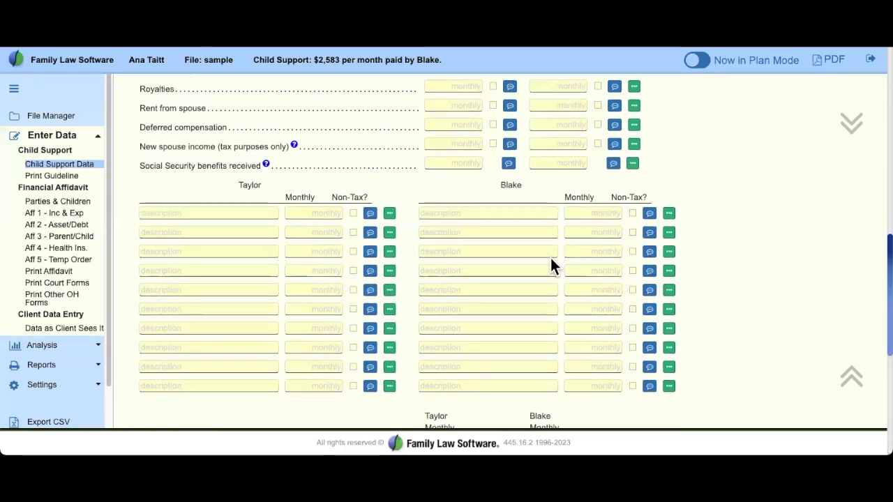
{"action": "left_click", "coordinate": [527, 214]}
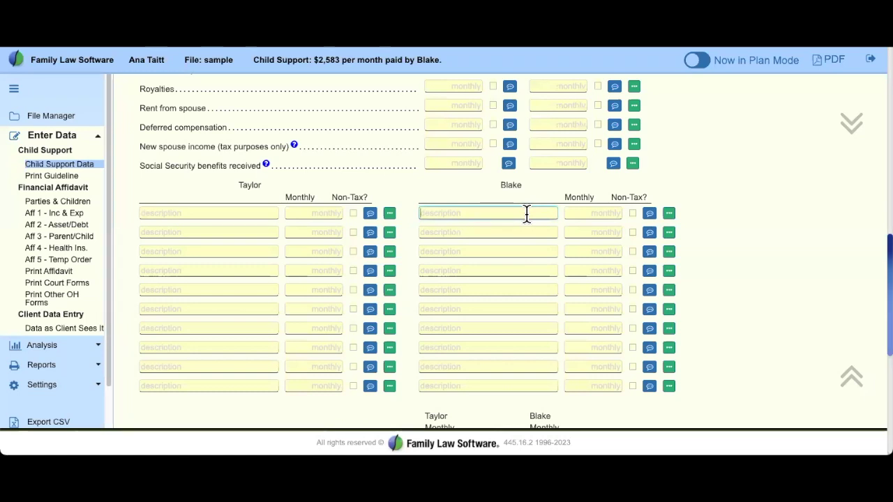
{"action": "type", "text": "Hosuing"}
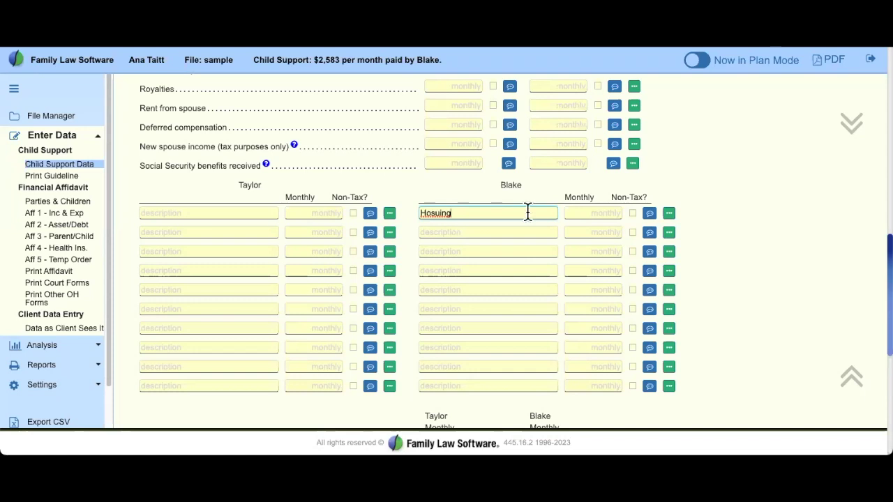
{"action": "left_click", "coordinate": [497, 235]}
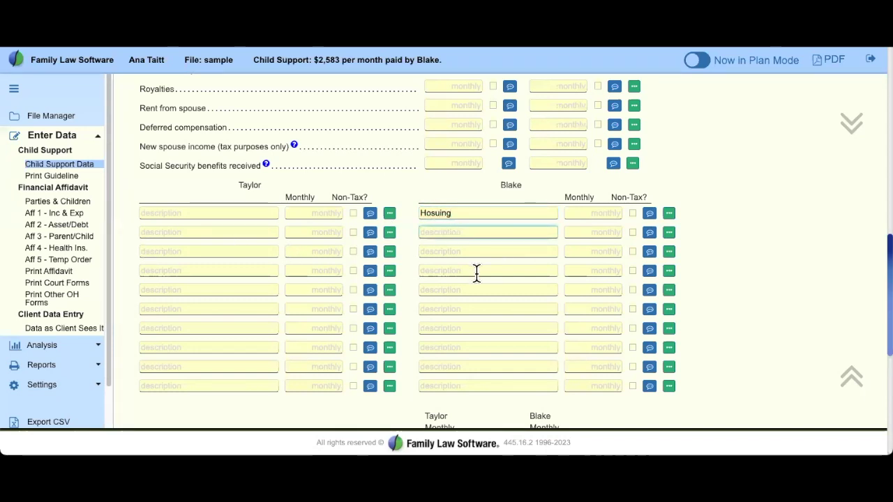
{"action": "left_click", "coordinate": [266, 187]}
{"action": "double_click", "coordinate": [511, 185]}
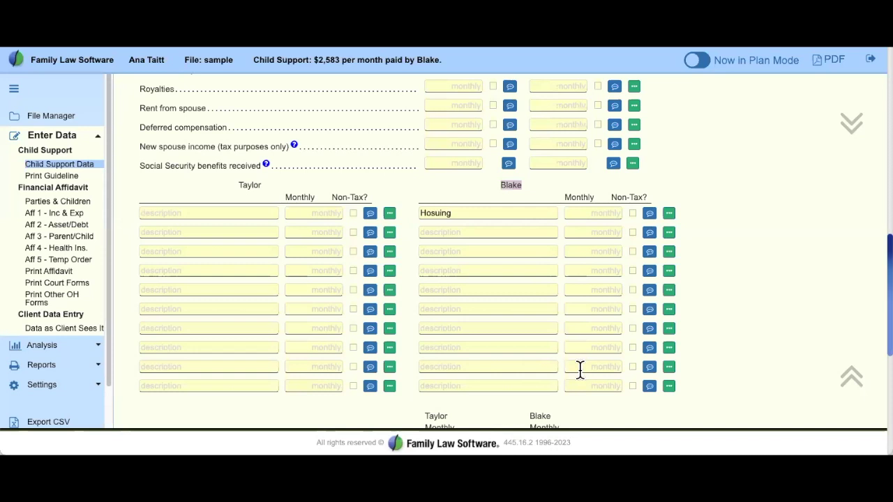
- Examine the derivative benefits lines for benefits a parent receives based on their own or the other parent's record
{"action": "scroll", "coordinate": [579, 370], "scroll_direction": "down", "scroll_amount": 3}
{"action": "scroll", "coordinate": [580, 371], "scroll_direction": "down", "scroll_amount": 1}
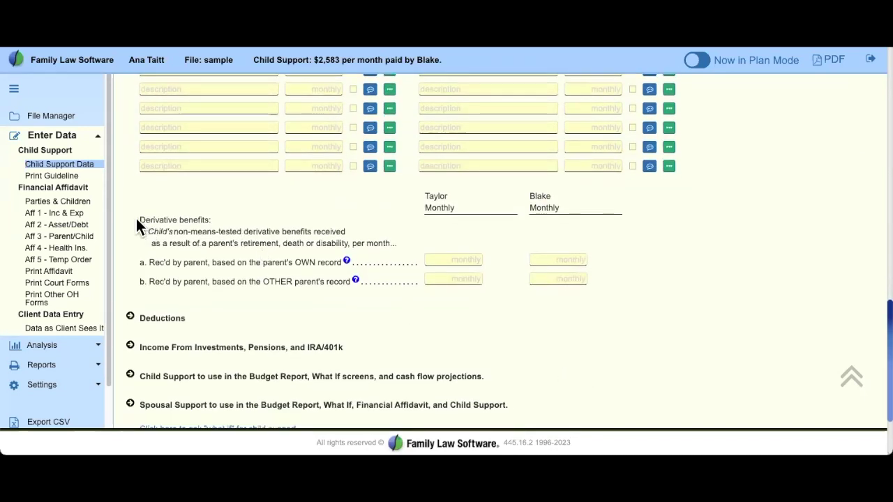
{"action": "left_click_drag", "start_coordinate": [137, 220], "coordinate": [230, 231]}
{"action": "left_click", "coordinate": [249, 223]}
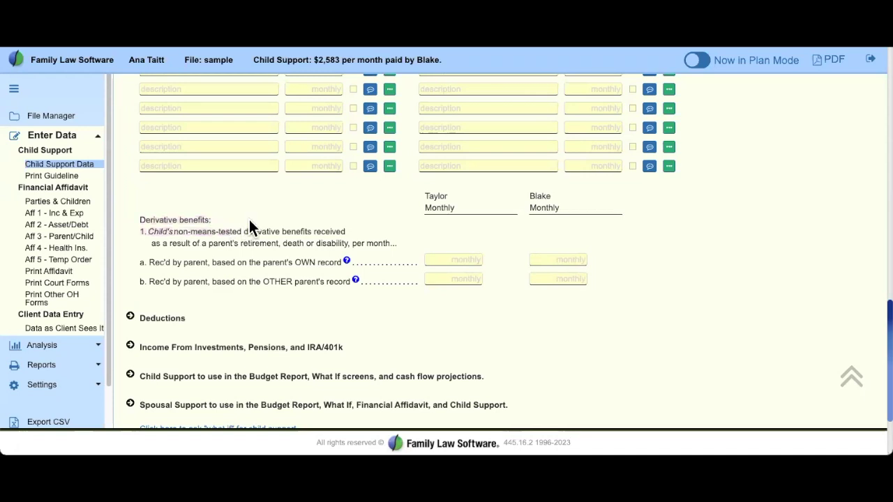
{"action": "left_click_drag", "start_coordinate": [139, 219], "coordinate": [624, 289]}
{"action": "left_click", "coordinate": [663, 287]}
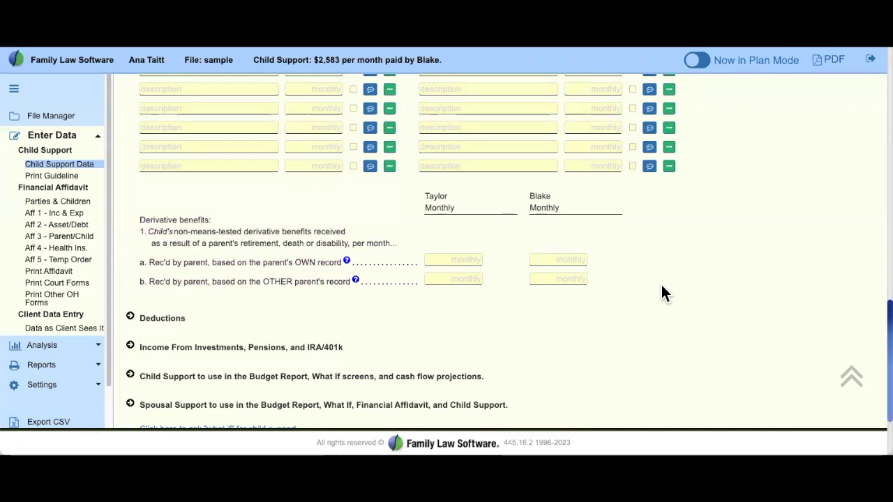
{"action": "left_click_drag", "start_coordinate": [230, 244], "coordinate": [382, 237]}
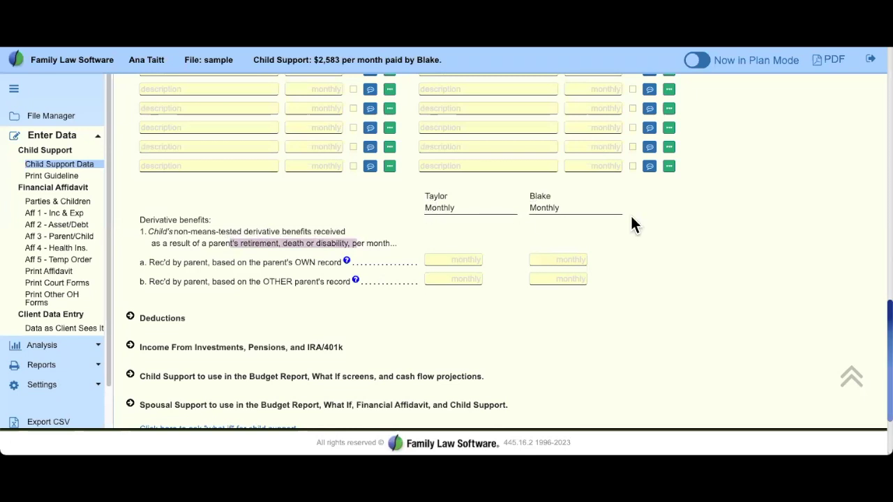
{"action": "left_click", "coordinate": [710, 296]}
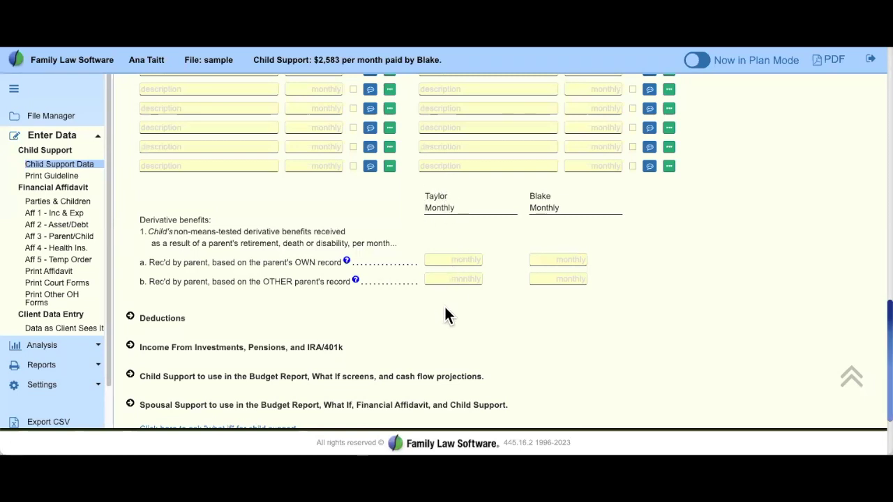
{"action": "left_click_drag", "start_coordinate": [294, 263], "coordinate": [332, 264]}
{"action": "left_click_drag", "start_coordinate": [263, 283], "coordinate": [319, 282]}
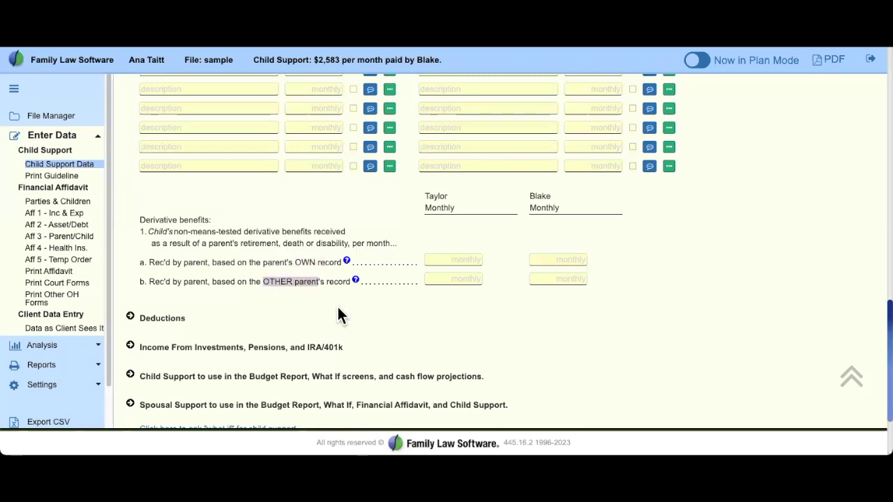
{"action": "left_click", "coordinate": [339, 311]}
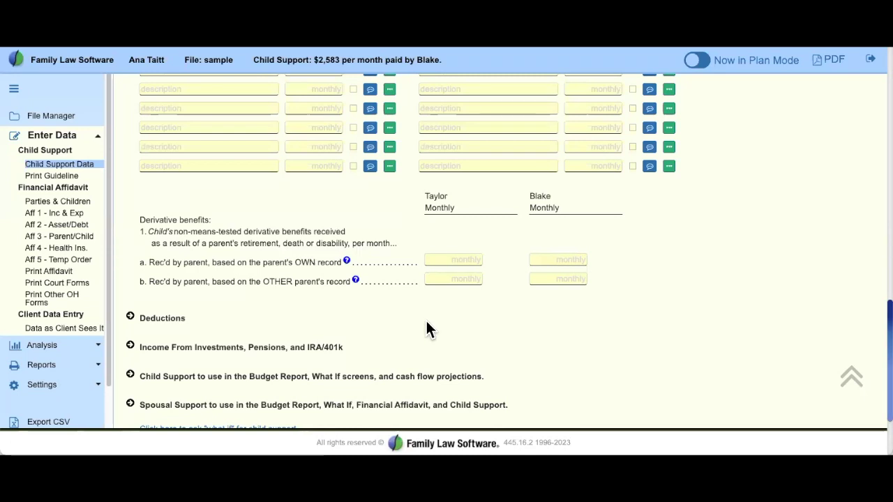
- Expand the Deductions section and examine the health, dental and vision insurance cost and tax category lines
{"action": "scroll", "coordinate": [424, 329], "scroll_direction": "down", "scroll_amount": 1}
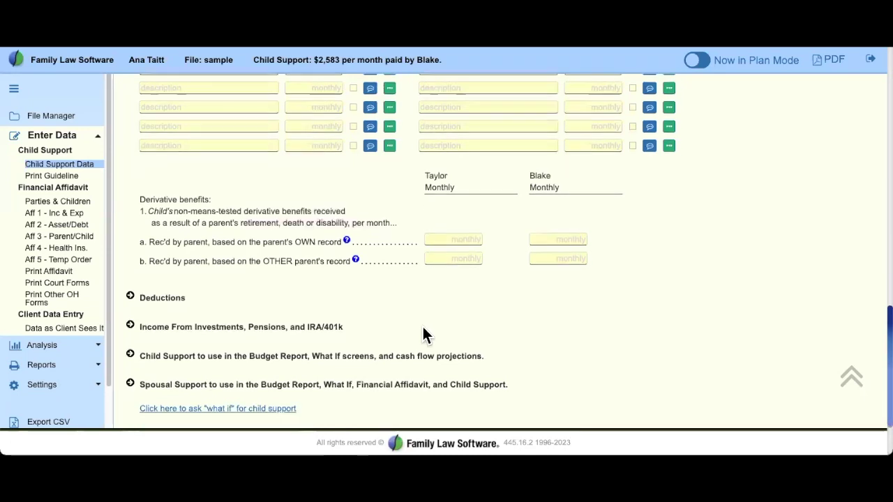
{"action": "left_click_drag", "start_coordinate": [182, 272], "coordinate": [140, 269]}
{"action": "left_click", "coordinate": [130, 272]}
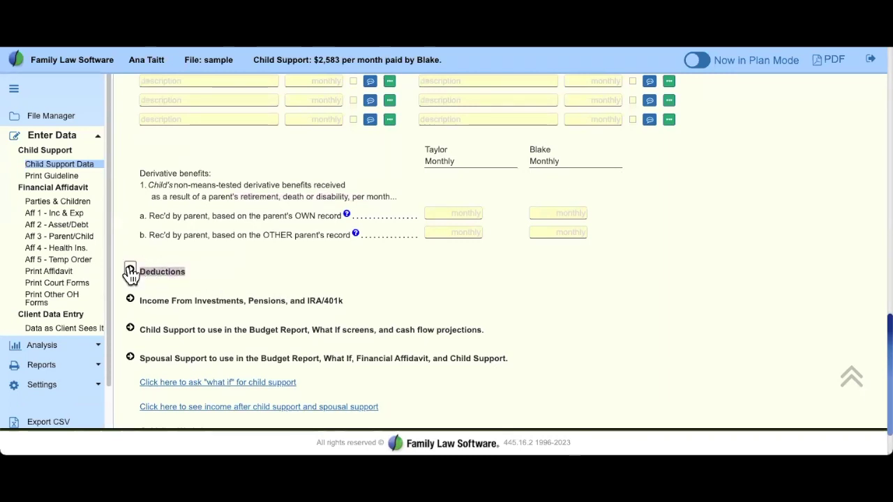
{"action": "scroll", "coordinate": [570, 412], "scroll_direction": "up", "scroll_amount": 7}
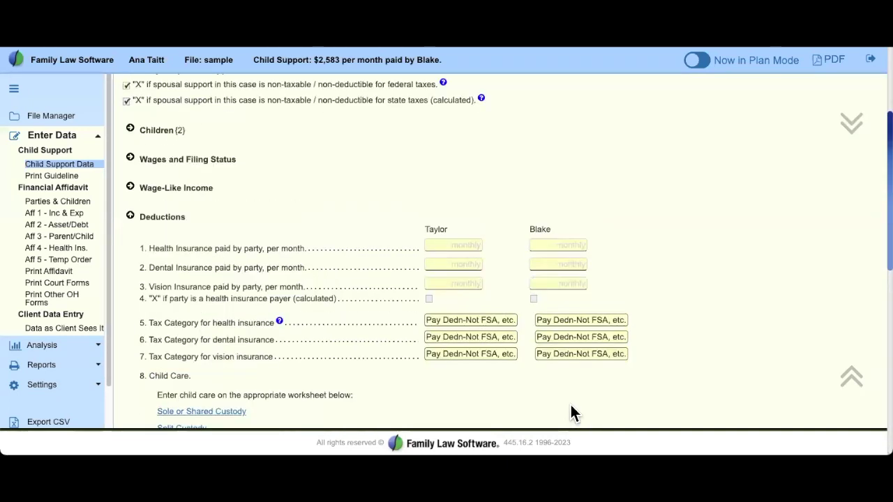
{"action": "scroll", "coordinate": [570, 413], "scroll_direction": "down", "scroll_amount": 2}
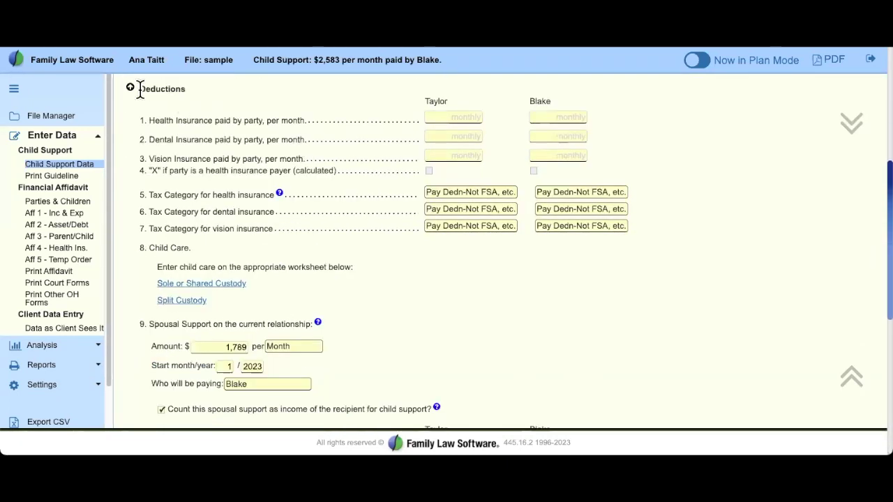
{"action": "left_click_drag", "start_coordinate": [140, 88], "coordinate": [186, 91]}
{"action": "left_click", "coordinate": [230, 102]}
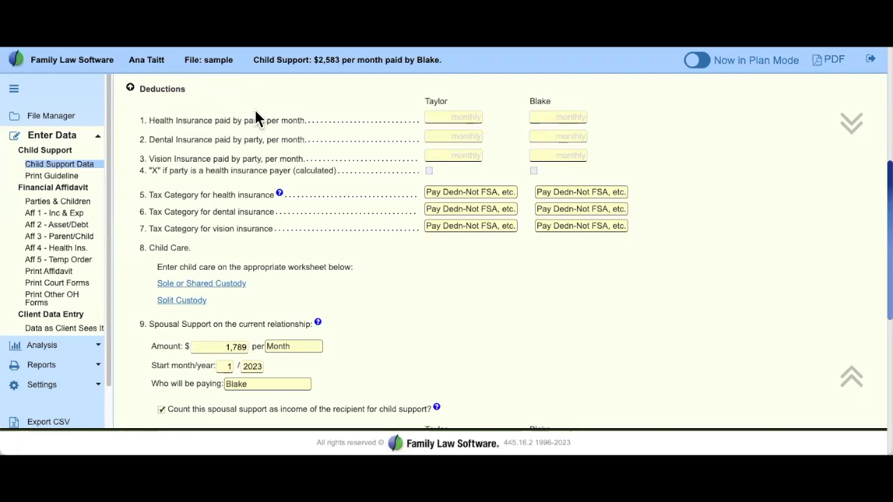
{"action": "mouse_move", "coordinate": [140, 115]}
{"action": "left_mouse_down"}
{"action": "mouse_move", "coordinate": [293, 139]}
{"action": "mouse_move", "coordinate": [598, 162]}
{"action": "left_mouse_up"}
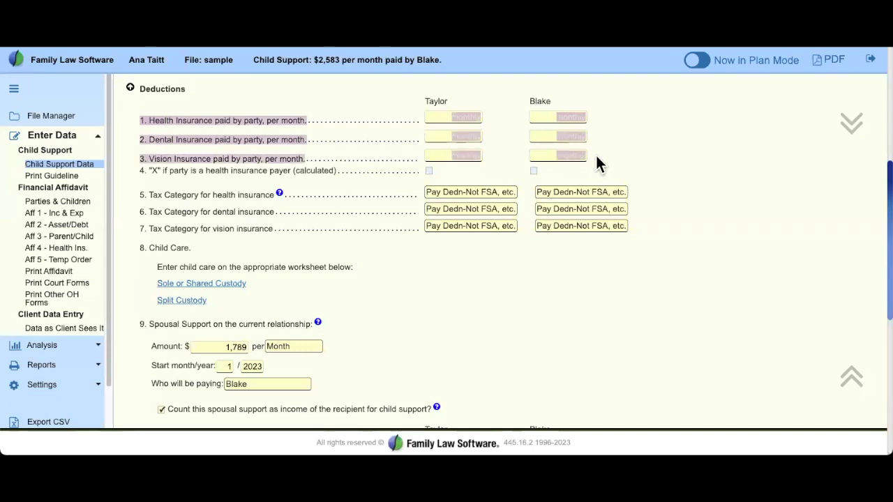
{"action": "left_click", "coordinate": [659, 168]}
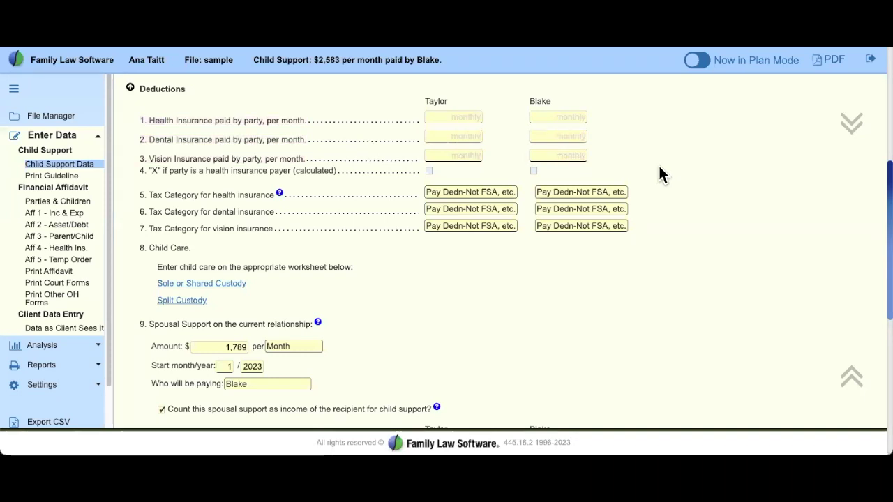
{"action": "left_click_drag", "start_coordinate": [137, 199], "coordinate": [691, 240]}
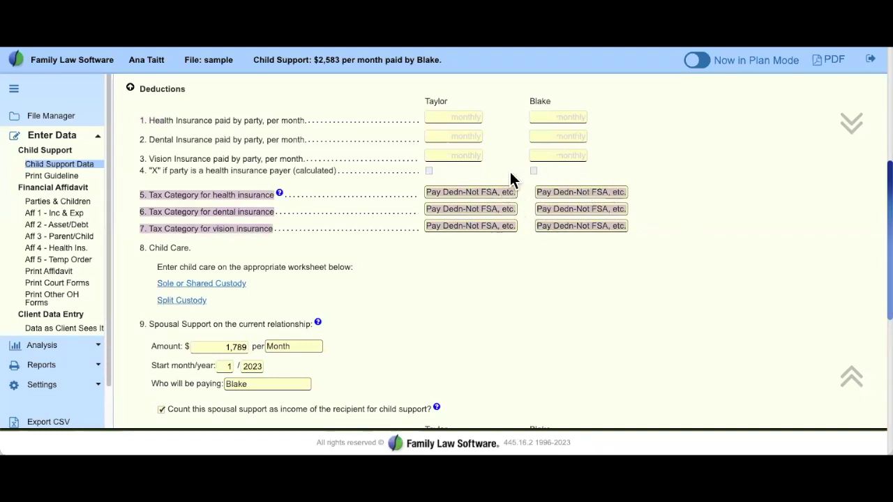
{"action": "left_click", "coordinate": [706, 214]}
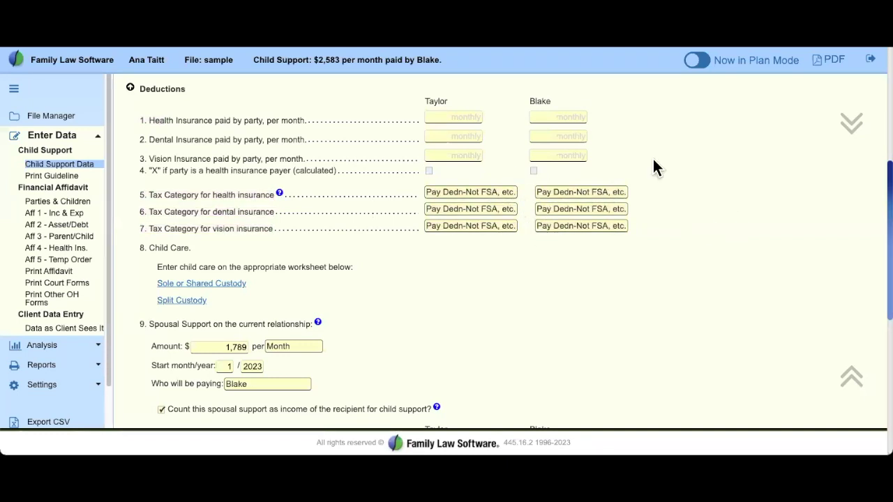
- Enter 900 per month as the health insurance paid by the paying parent
{"action": "left_click", "coordinate": [582, 117]}
{"action": "type", "text": "900"}
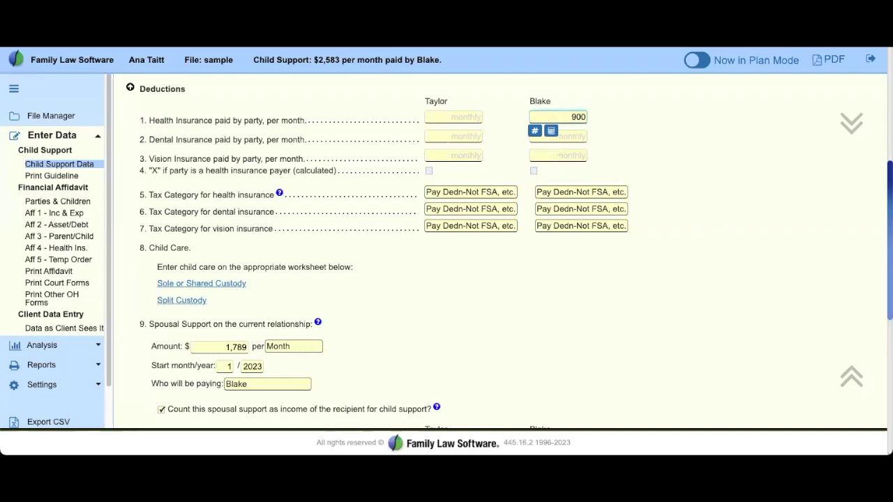
{"action": "key", "text": "Tab"}
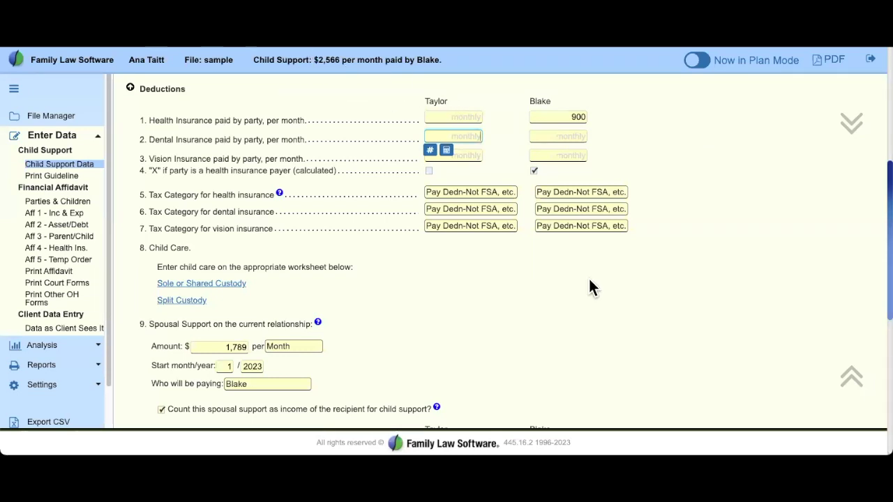
- Review the tax category choices for the paying parent's health insurance, keeping Pay Dedn-Not FSA, etc
{"action": "mouse_move", "coordinate": [148, 195]}
{"action": "left_mouse_down"}
{"action": "mouse_move", "coordinate": [454, 193]}
{"action": "mouse_move", "coordinate": [713, 236]}
{"action": "left_mouse_up"}
{"action": "left_click", "coordinate": [711, 234]}
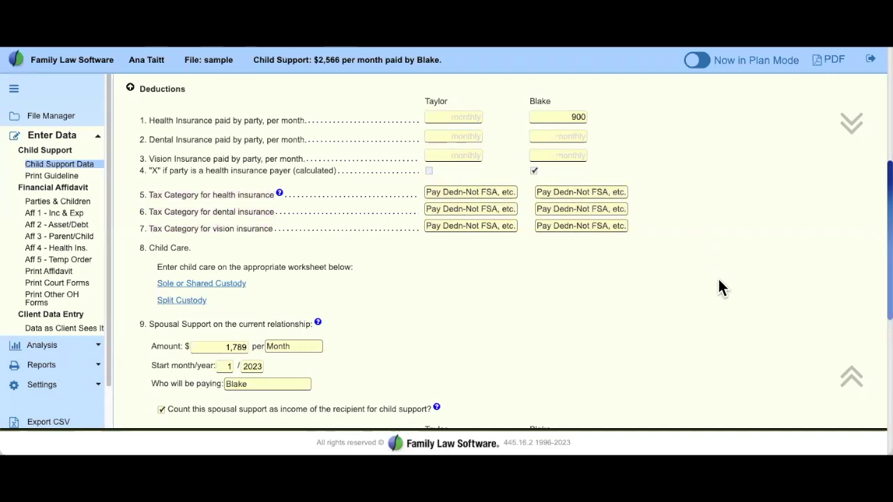
{"action": "left_click", "coordinate": [623, 191]}
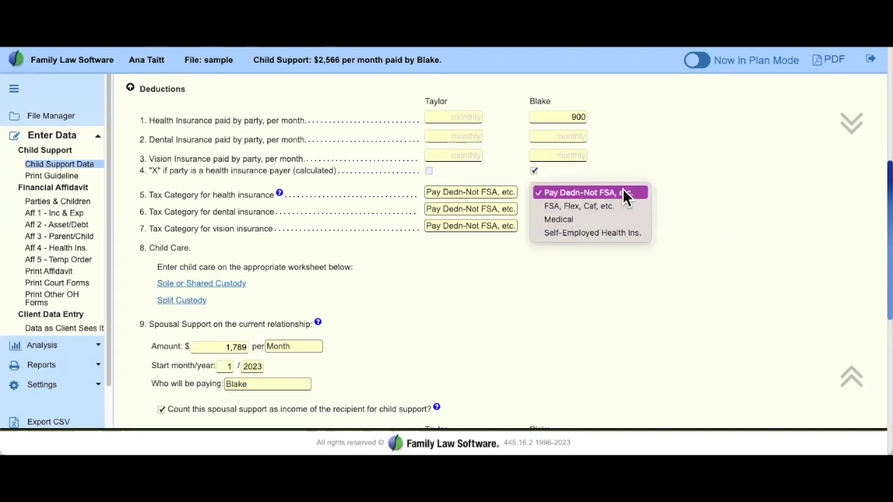
{"action": "left_click", "coordinate": [674, 180]}
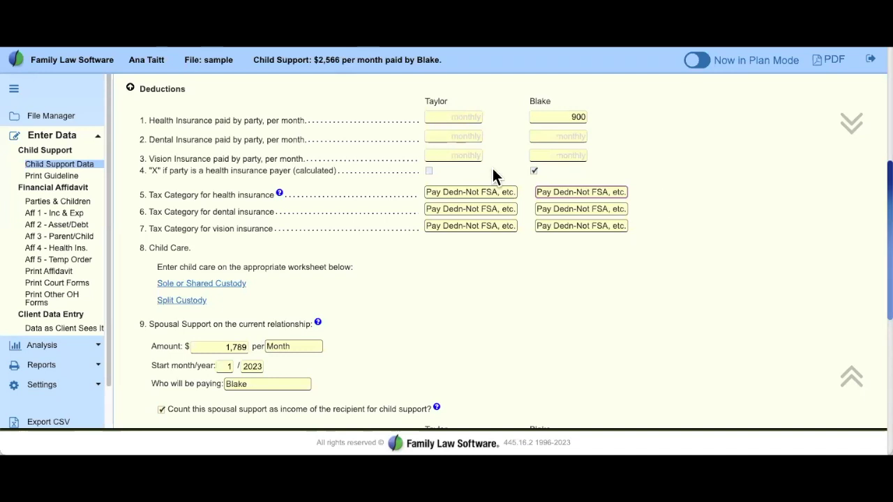
- Review the Child Care item in Deductions and open its Sole or Shared Custody worksheet
{"action": "left_click_drag", "start_coordinate": [148, 246], "coordinate": [272, 305]}
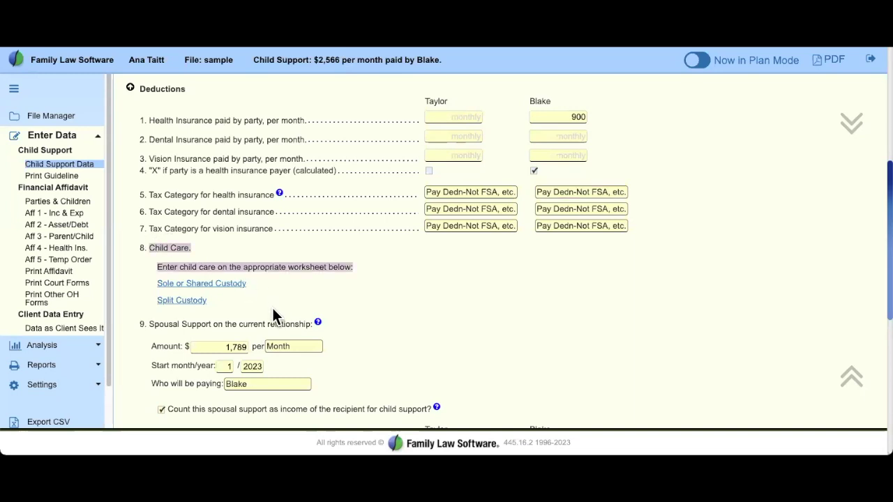
{"action": "left_click", "coordinate": [312, 297]}
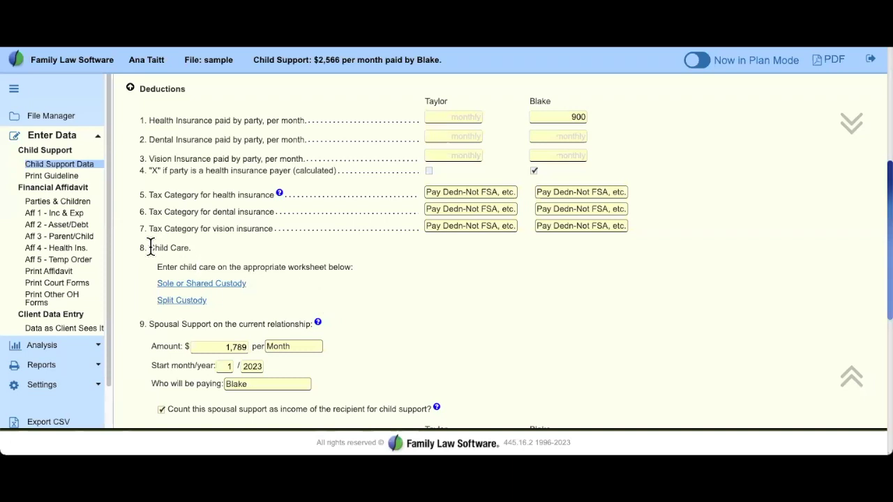
{"action": "left_click_drag", "start_coordinate": [149, 249], "coordinate": [245, 312]}
{"action": "left_click", "coordinate": [345, 313]}
{"action": "left_click", "coordinate": [213, 289]}
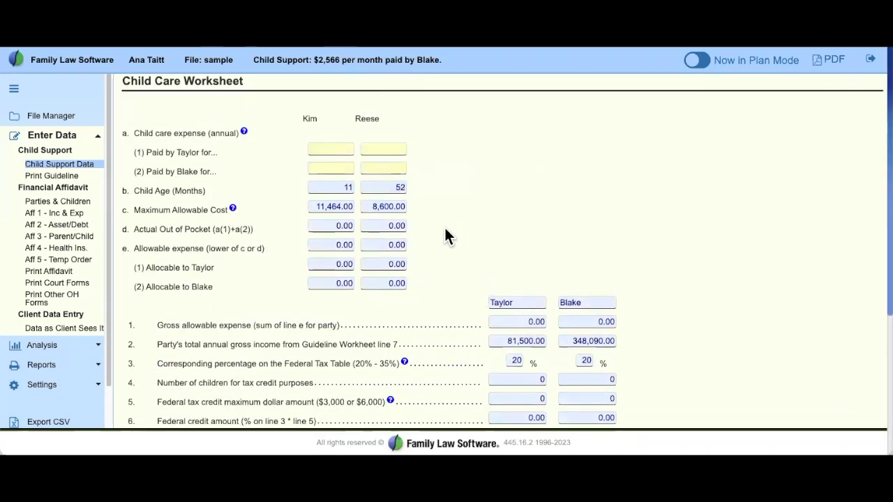
- Examine the Child Care Worksheet's annual expense rows for each parent and child, and its tax credit and obligation lines
{"action": "left_click_drag", "start_coordinate": [136, 132], "coordinate": [439, 173]}
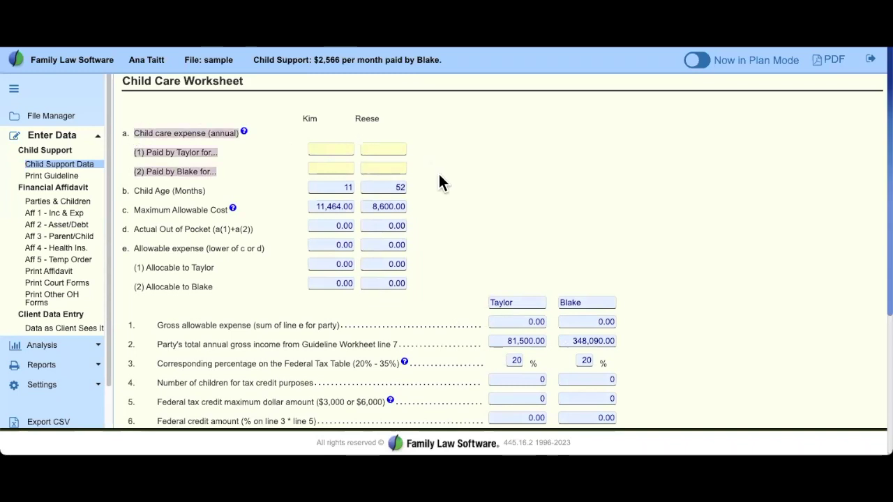
{"action": "left_click", "coordinate": [482, 186]}
{"action": "scroll", "coordinate": [483, 181], "scroll_direction": "down", "scroll_amount": 1}
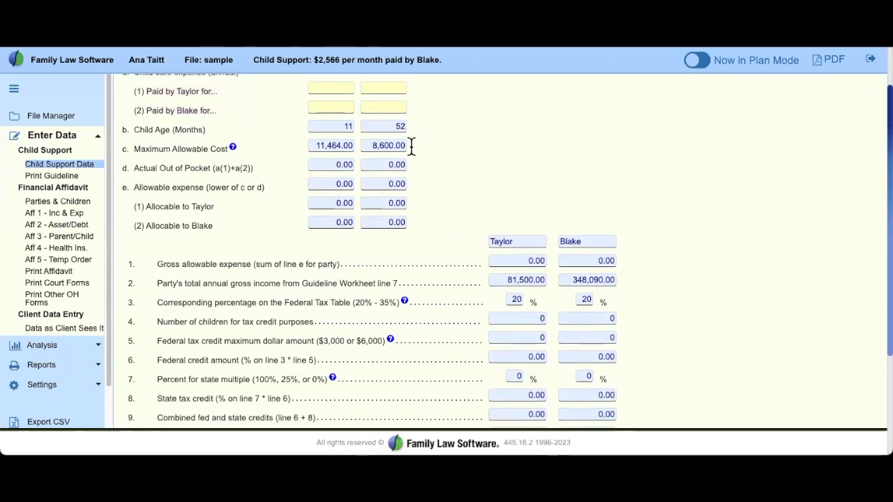
{"action": "scroll", "coordinate": [568, 316], "scroll_direction": "down", "scroll_amount": 2}
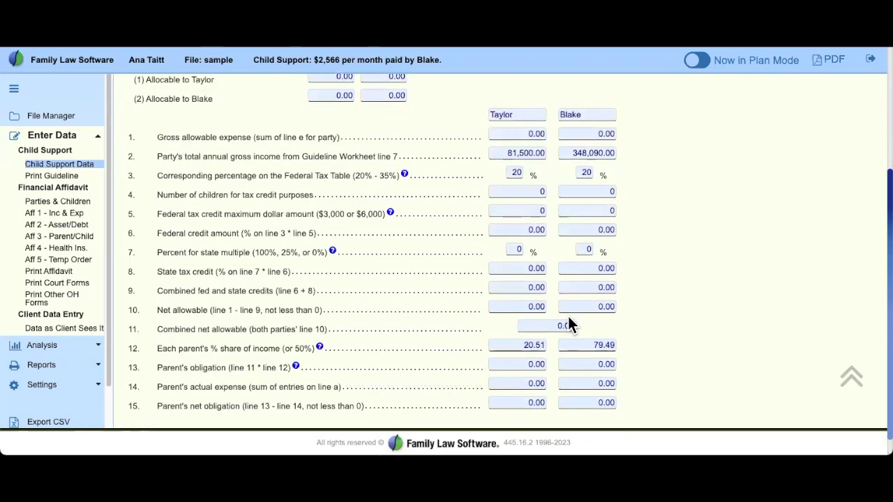
{"action": "scroll", "coordinate": [568, 317], "scroll_direction": "up", "scroll_amount": 3}
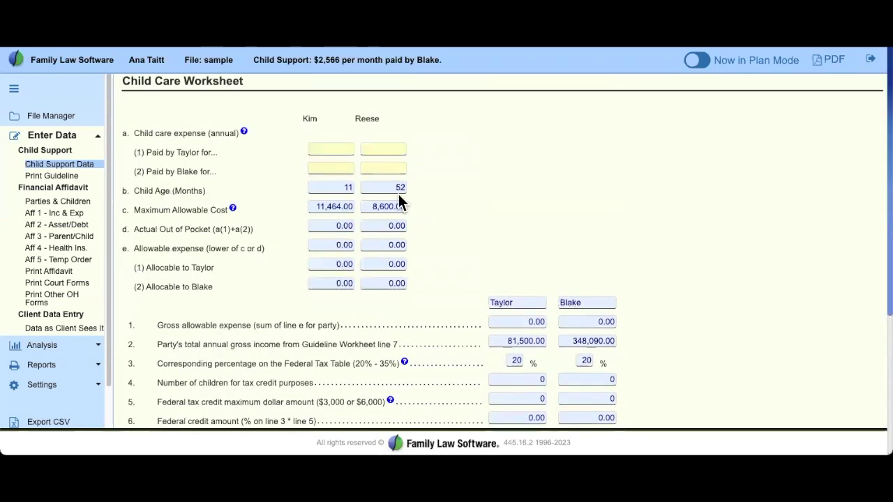
{"action": "double_click", "coordinate": [309, 118]}
{"action": "left_click_drag", "start_coordinate": [354, 119], "coordinate": [376, 119]}
{"action": "left_click", "coordinate": [479, 134]}
{"action": "left_click_drag", "start_coordinate": [144, 152], "coordinate": [218, 153]}
{"action": "left_click", "coordinate": [229, 183]}
{"action": "left_click_drag", "start_coordinate": [136, 152], "coordinate": [216, 152]}
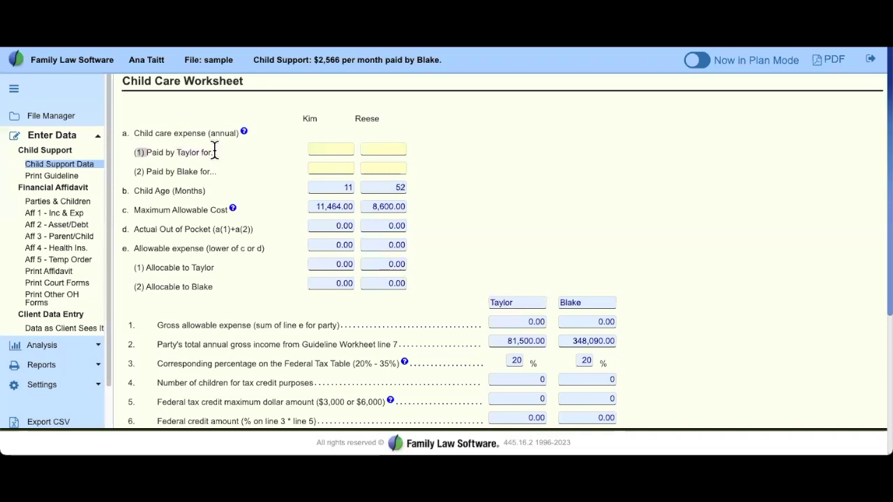
- Enter annual child care expenses of 13,000 and 10,000 paid by the first parent for the two children, and check the Child Care Maximum help
{"action": "left_click", "coordinate": [336, 146]}
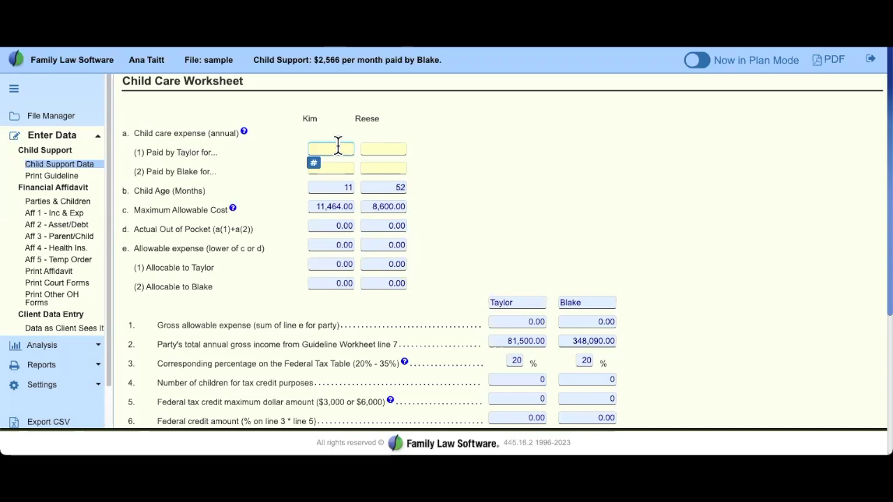
{"action": "type", "text": "13000"}
{"action": "left_click", "coordinate": [394, 148]}
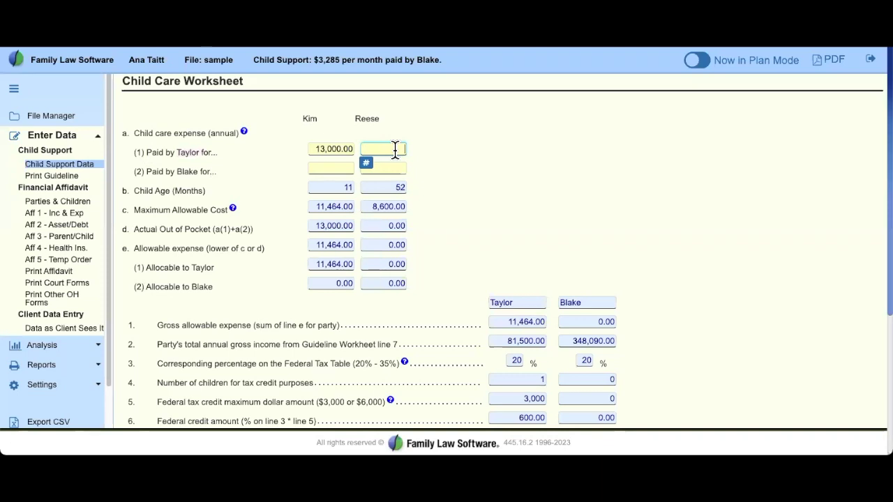
{"action": "type", "text": "10000"}
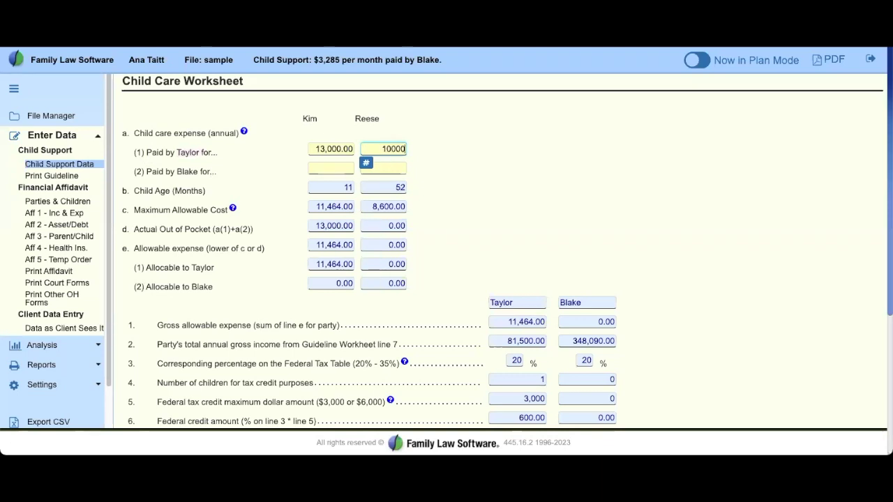
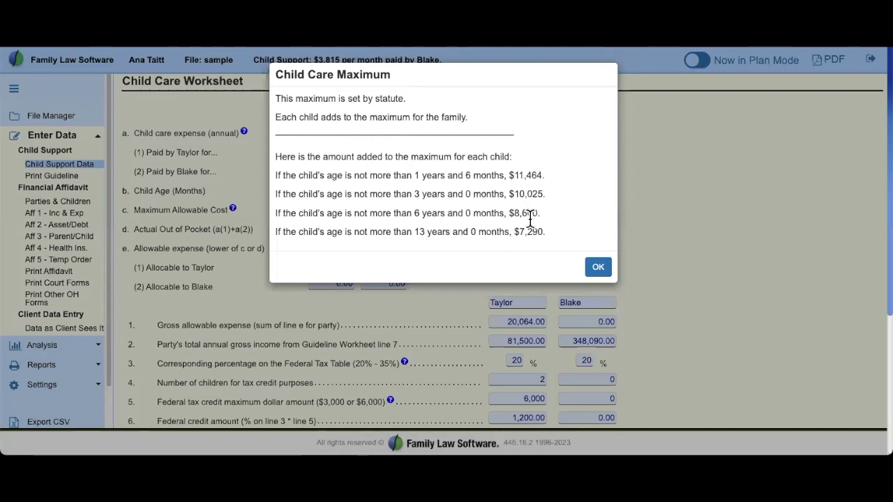
{"action": "left_click", "coordinate": [595, 266]}
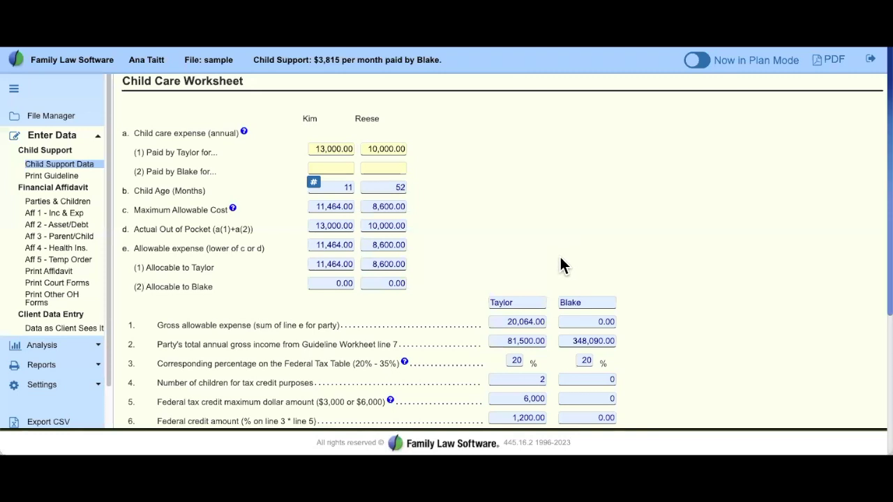
- Override the 11-month-old child's Maximum Allowable Cost with 13,000
{"action": "left_click", "coordinate": [342, 206]}
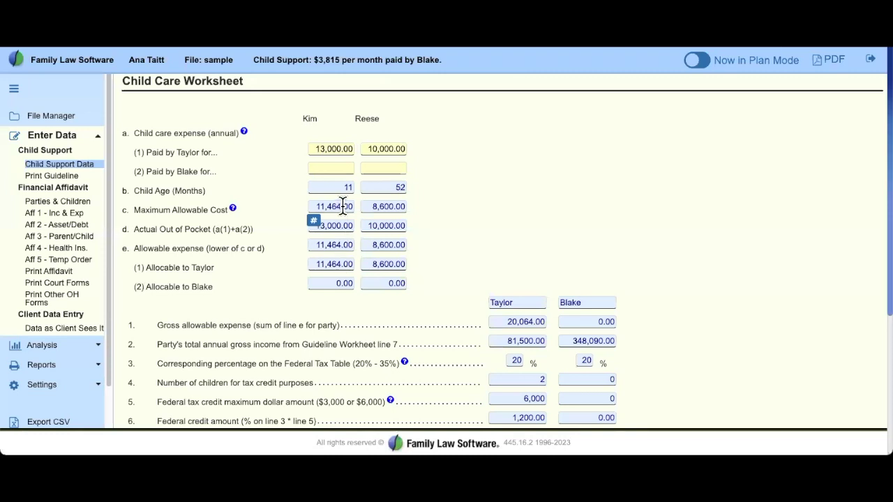
{"action": "type", "text": "13000"}
{"action": "key", "text": "Tab"}
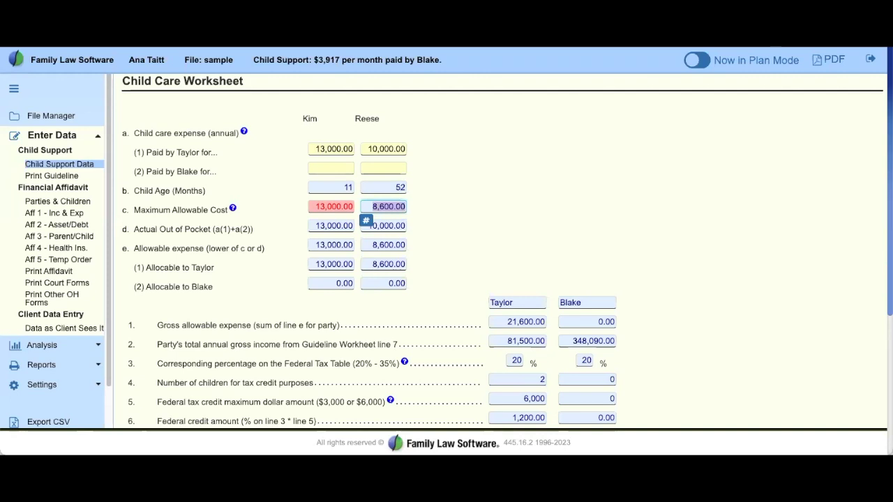
{"action": "scroll", "coordinate": [537, 200], "scroll_direction": "down", "scroll_amount": 3}
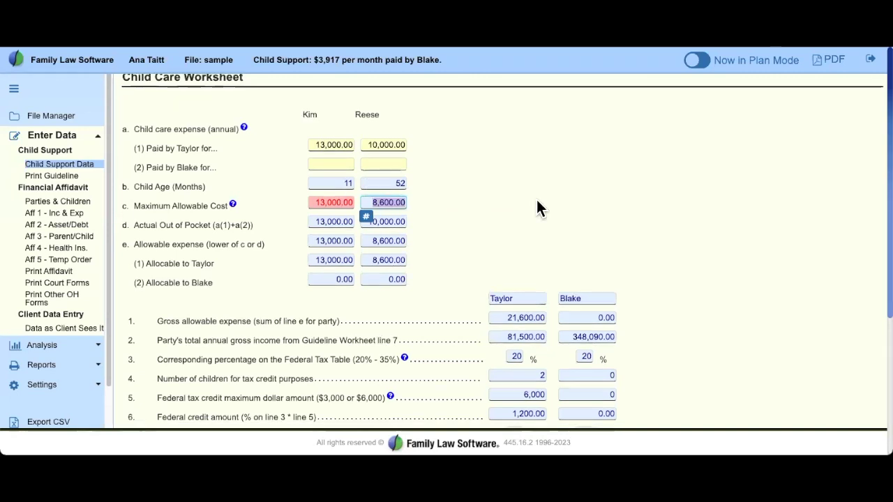
{"action": "scroll", "coordinate": [537, 200], "scroll_direction": "up", "scroll_amount": 3}
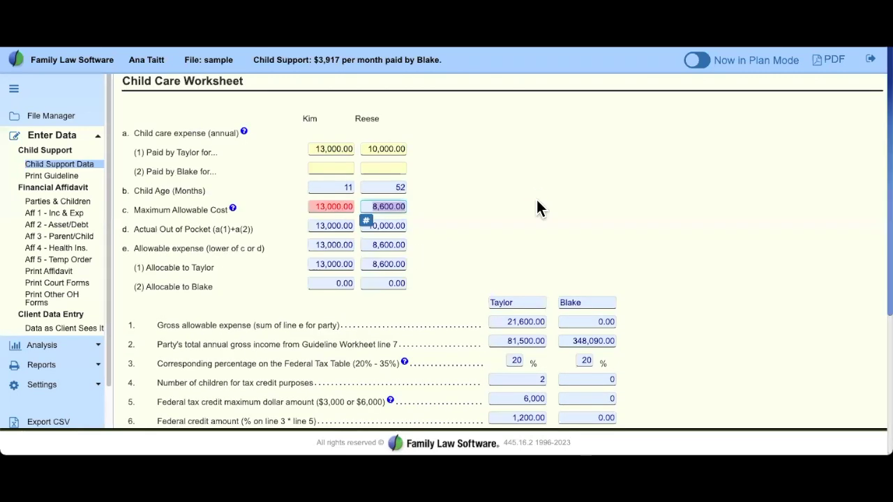
- Clear the override on the 11-month-old child's Maximum Allowable Cost
{"action": "left_click", "coordinate": [347, 207]}
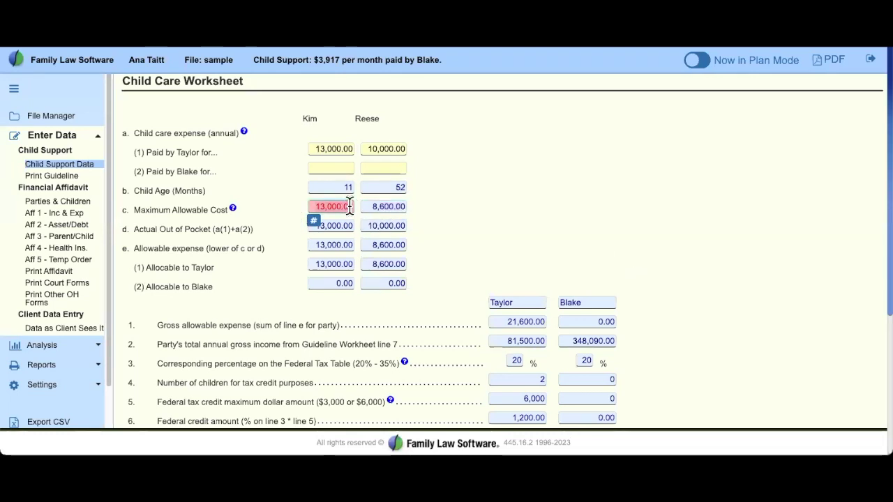
{"action": "key", "text": "ctrl+a"}
{"action": "key", "text": "BackSpace"}
{"action": "key", "text": "Tab"}
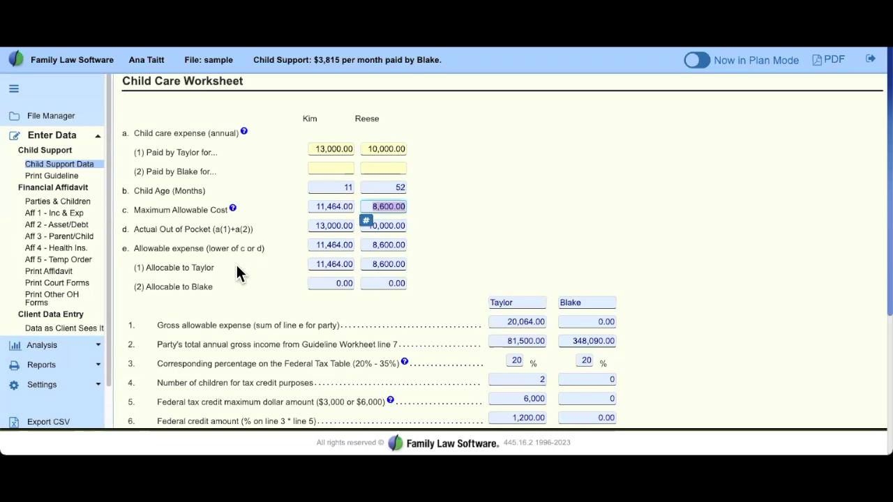
- Review the Maximum Allowable Cost line of the Child Care Worksheet
{"action": "left_click_drag", "start_coordinate": [187, 81], "coordinate": [247, 82]}
{"action": "left_click", "coordinate": [272, 195]}
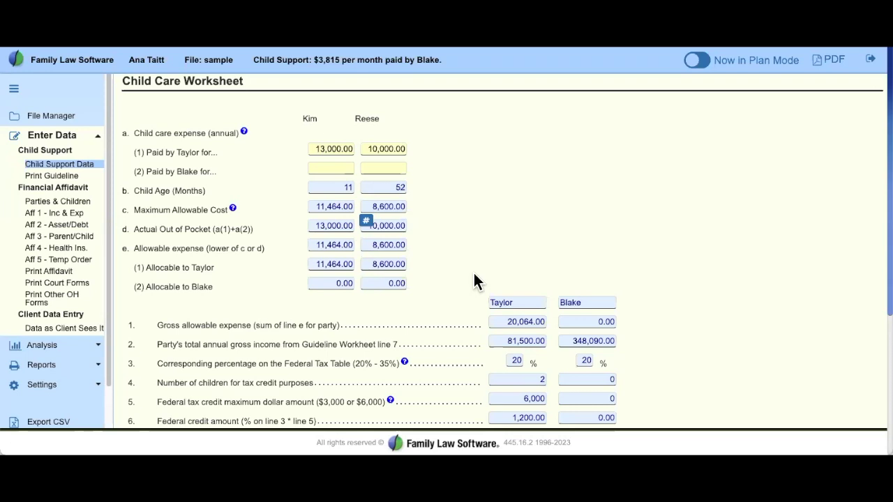
{"action": "left_click_drag", "start_coordinate": [134, 209], "coordinate": [227, 210]}
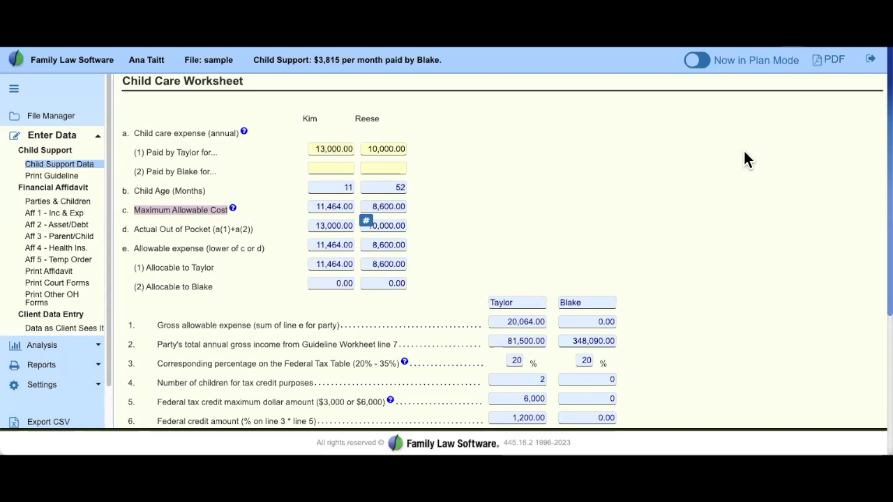
- Return to Child Support Data and set Spousal Support on the current relationship to 2,000 per month
{"action": "left_click", "coordinate": [70, 166]}
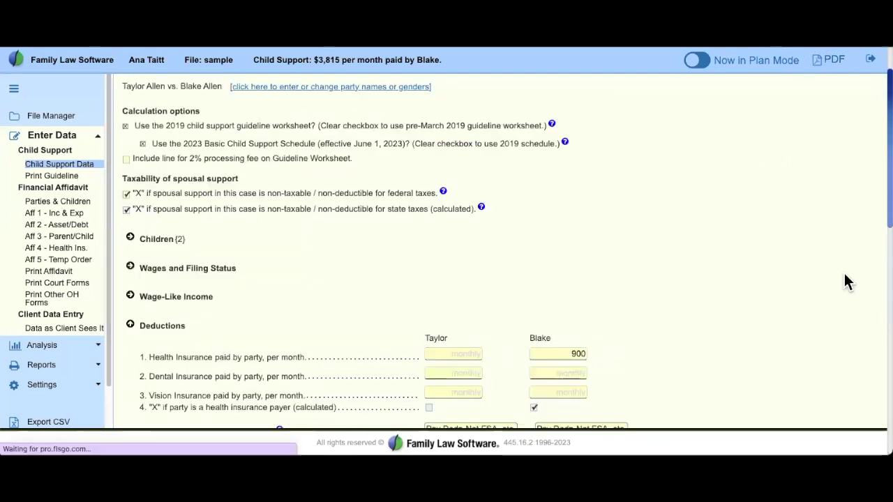
{"action": "scroll", "coordinate": [844, 282], "scroll_direction": "down", "scroll_amount": 2}
{"action": "scroll", "coordinate": [844, 283], "scroll_direction": "down", "scroll_amount": 3}
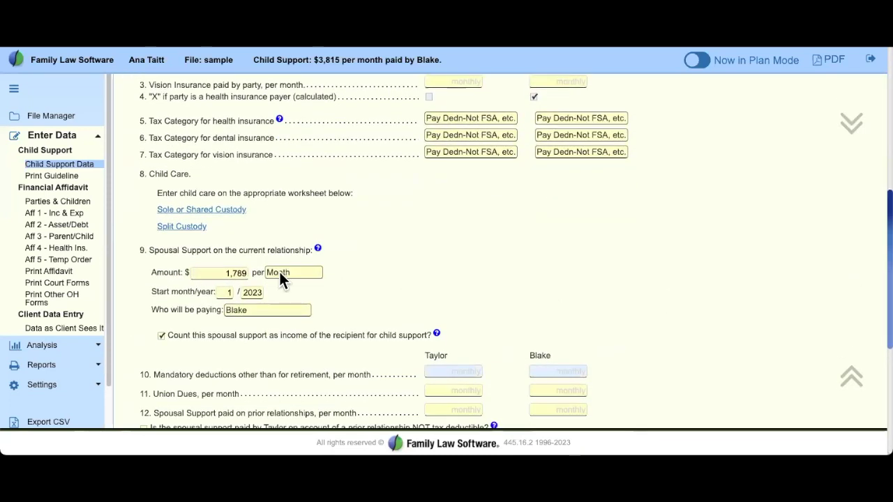
{"action": "left_click_drag", "start_coordinate": [147, 250], "coordinate": [394, 315]}
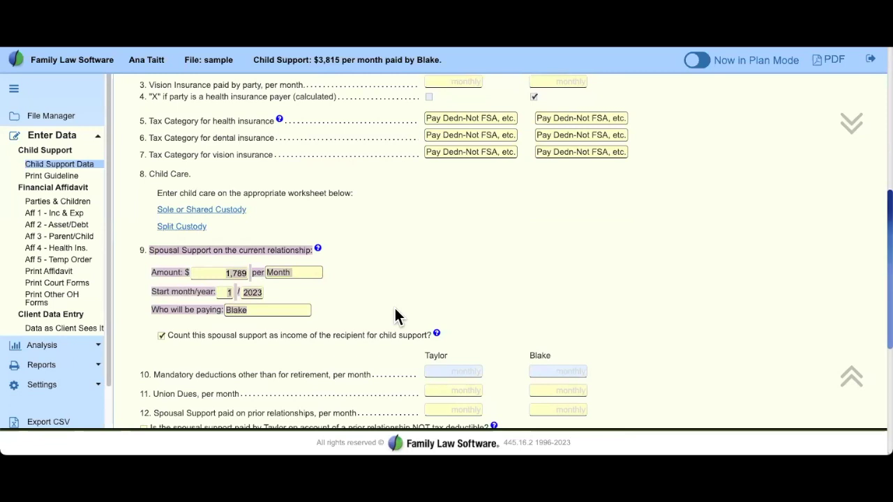
{"action": "left_click", "coordinate": [336, 310]}
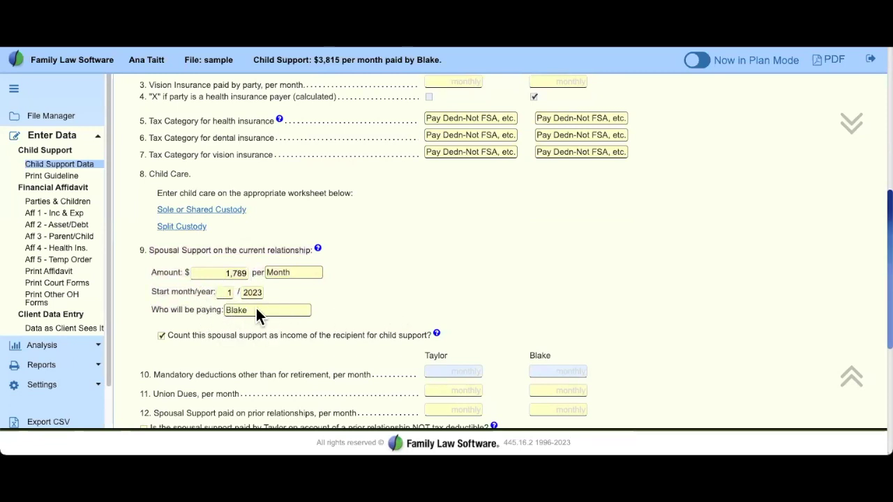
{"action": "left_click", "coordinate": [238, 272]}
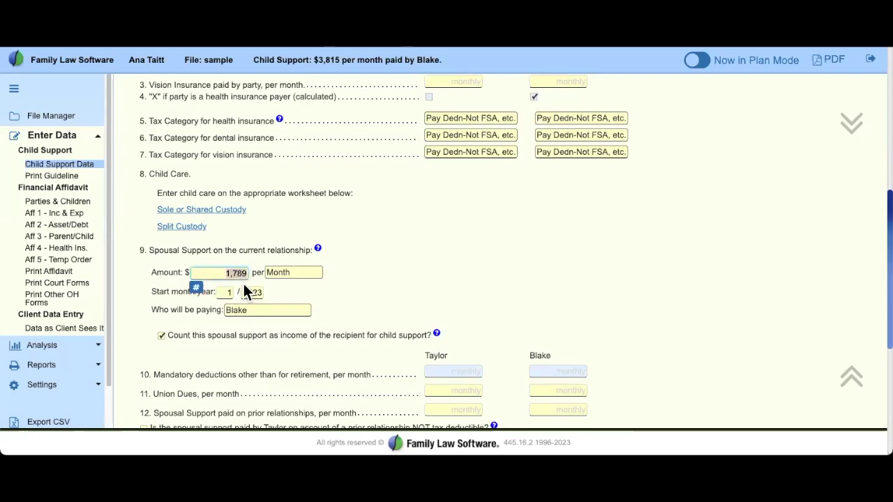
{"action": "type", "text": "2000"}
{"action": "key", "text": "Tab"}
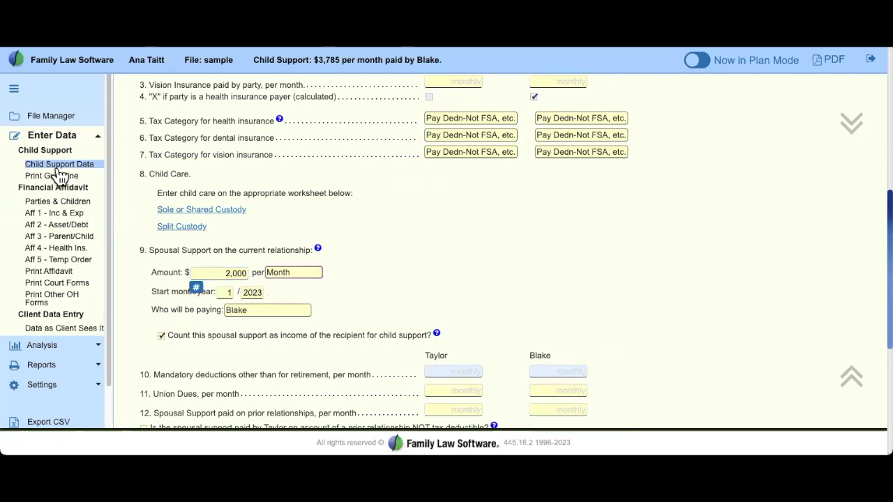
- Review the spousal support terms, the option counting it as recipient income, and the remaining Deductions items through the deviations worksheet link
{"action": "left_click_drag", "start_coordinate": [145, 249], "coordinate": [342, 314]}
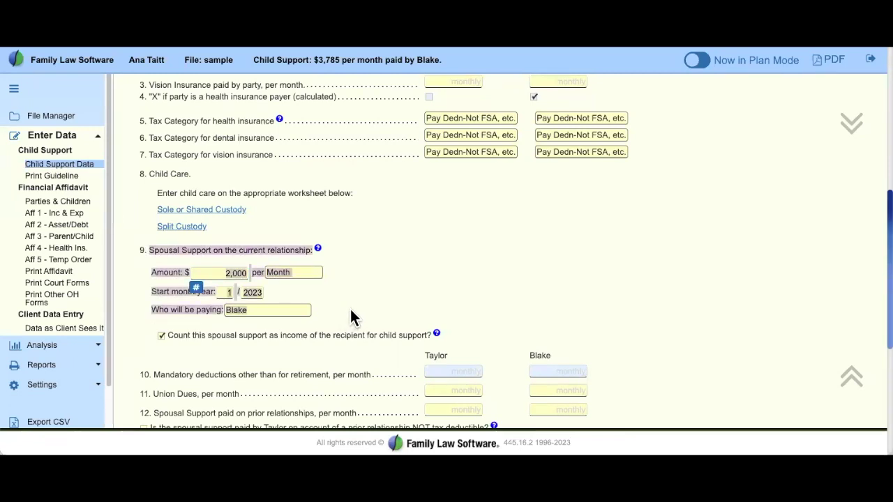
{"action": "left_click", "coordinate": [350, 312]}
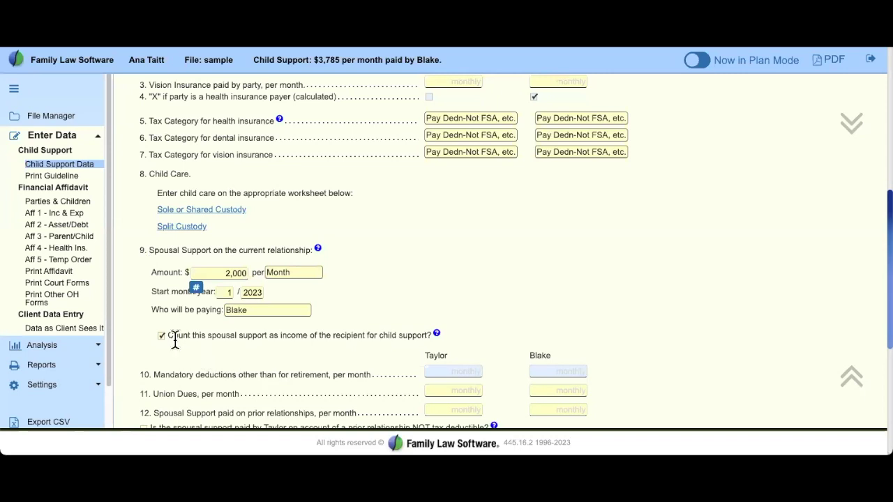
{"action": "left_click_drag", "start_coordinate": [166, 333], "coordinate": [217, 348]}
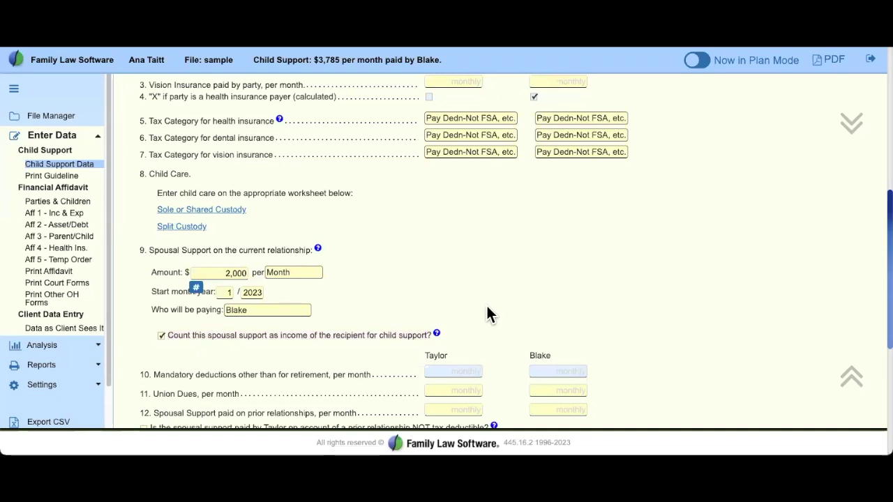
{"action": "scroll", "coordinate": [487, 313], "scroll_direction": "down", "scroll_amount": 1}
{"action": "scroll", "coordinate": [488, 312], "scroll_direction": "down", "scroll_amount": 1}
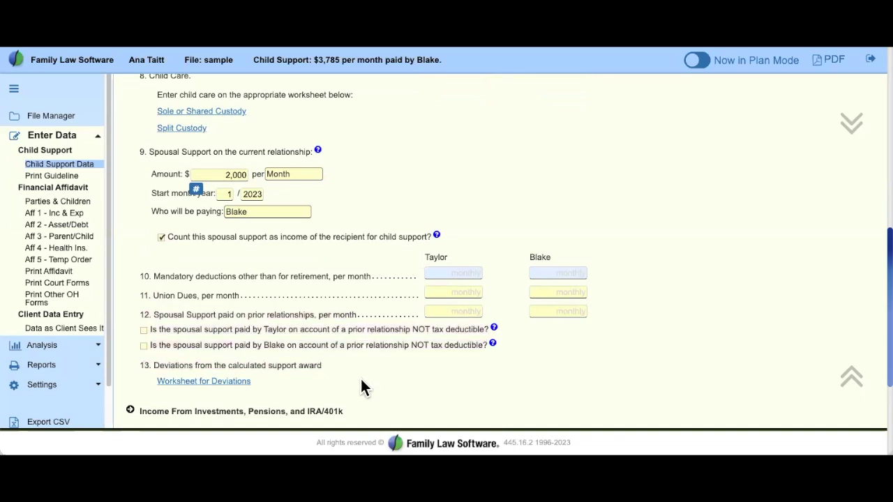
{"action": "scroll", "coordinate": [382, 390], "scroll_direction": "down", "scroll_amount": 1}
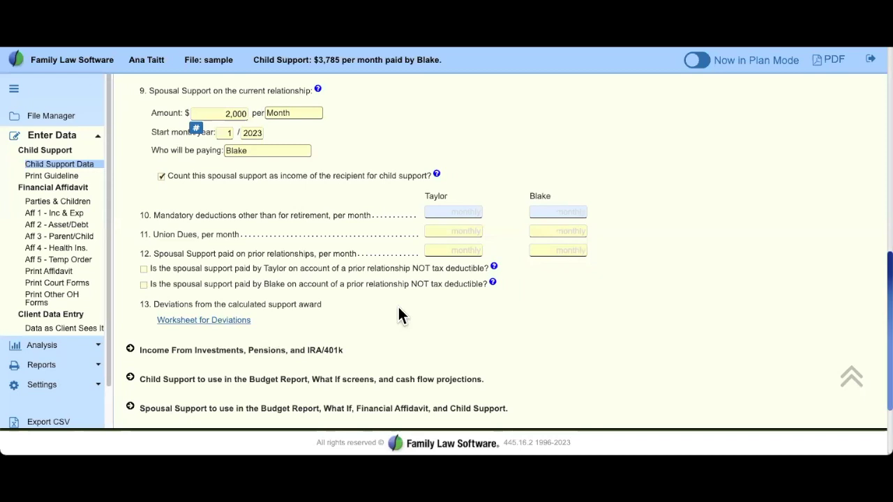
{"action": "scroll", "coordinate": [399, 314], "scroll_direction": "down", "scroll_amount": 1}
{"action": "scroll", "coordinate": [397, 314], "scroll_direction": "down", "scroll_amount": 5}
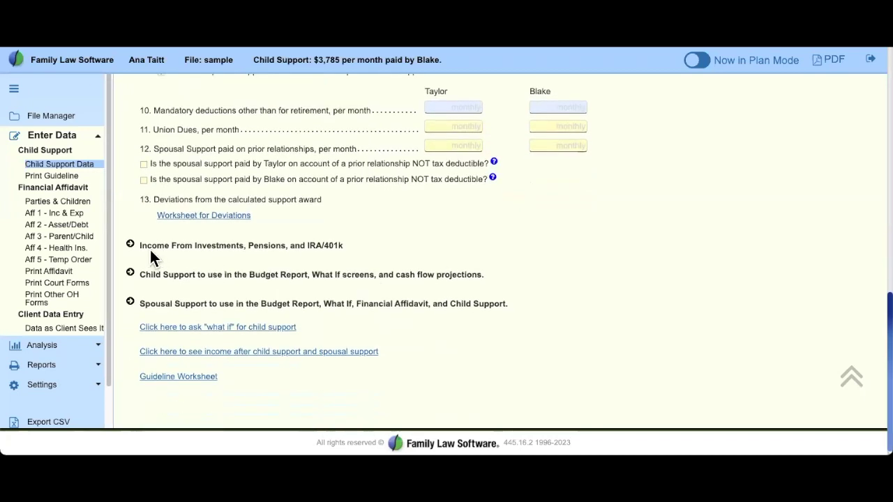
- Expand the child support section for the Budget Report, What If screens and cash flow projections, and review its amount, duration and step-down settings
{"action": "left_click_drag", "start_coordinate": [141, 245], "coordinate": [361, 259]}
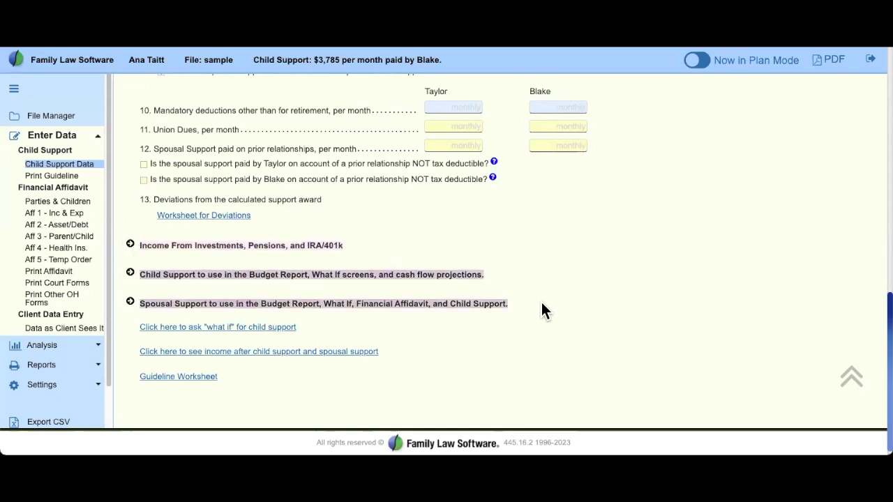
{"action": "left_click_drag", "start_coordinate": [492, 273], "coordinate": [139, 273]}
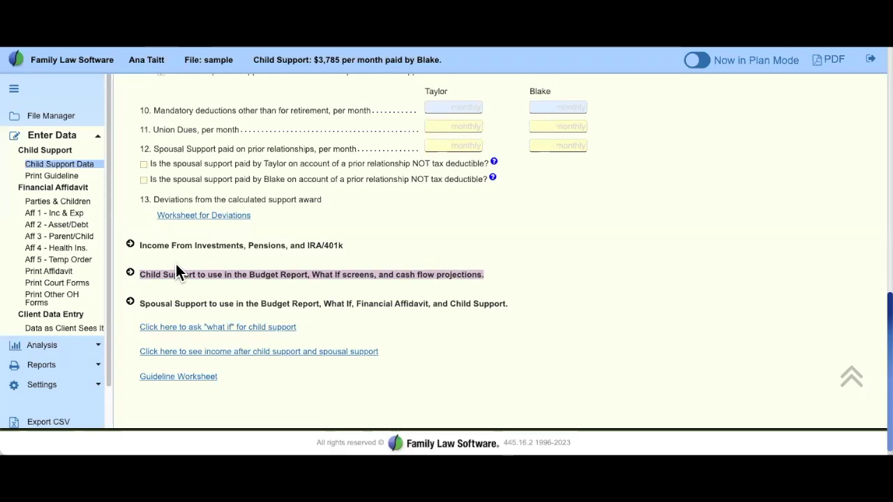
{"action": "left_click", "coordinate": [131, 273]}
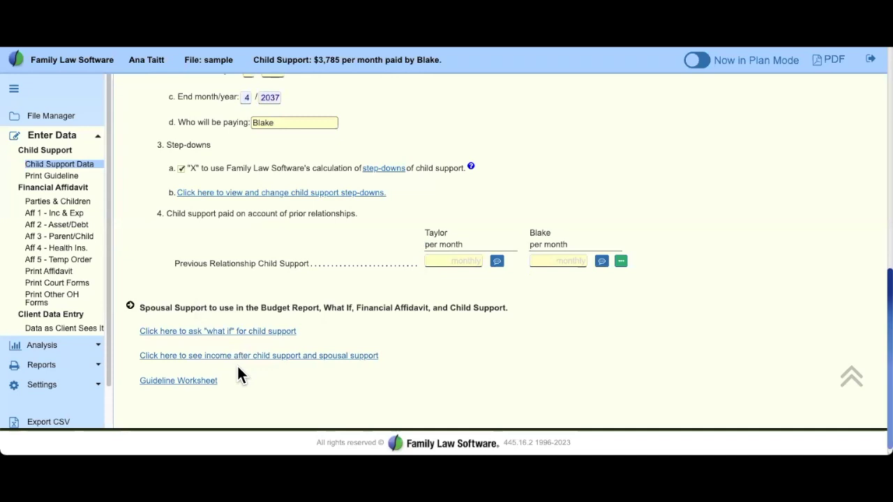
{"action": "scroll", "coordinate": [238, 368], "scroll_direction": "up", "scroll_amount": 5}
{"action": "scroll", "coordinate": [174, 385], "scroll_direction": "down", "scroll_amount": 1}
{"action": "scroll", "coordinate": [175, 391], "scroll_direction": "down", "scroll_amount": 2}
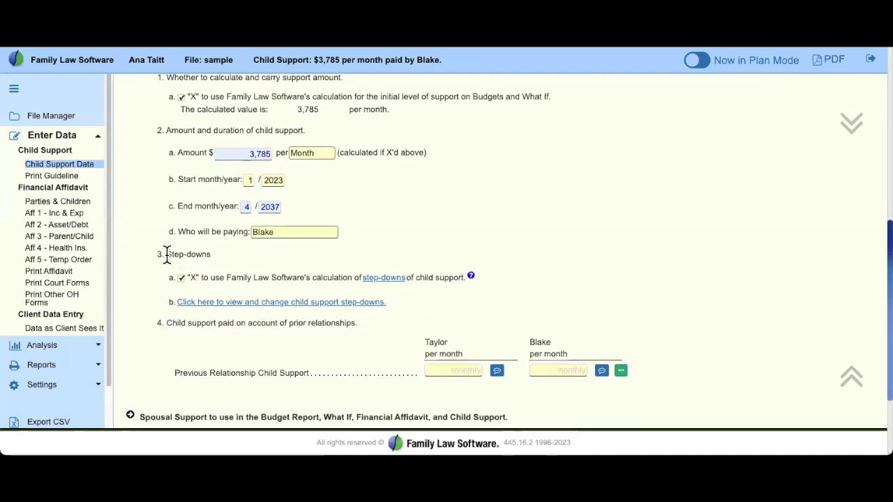
{"action": "left_click_drag", "start_coordinate": [167, 254], "coordinate": [464, 317]}
{"action": "left_click", "coordinate": [466, 318]}
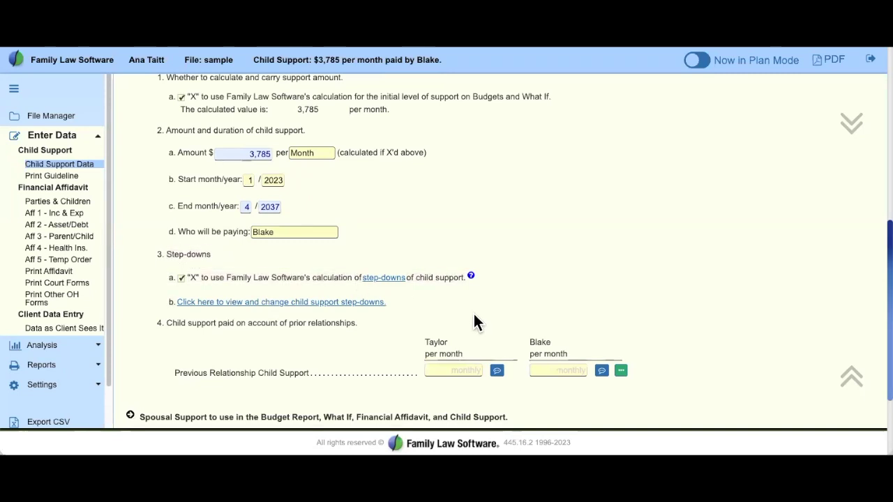
- Check the calculated child support in the file header, then open the 2019 Child Support Guideline Worksheet and review its Gross Income section
{"action": "scroll", "coordinate": [294, 253], "scroll_direction": "up", "scroll_amount": 2}
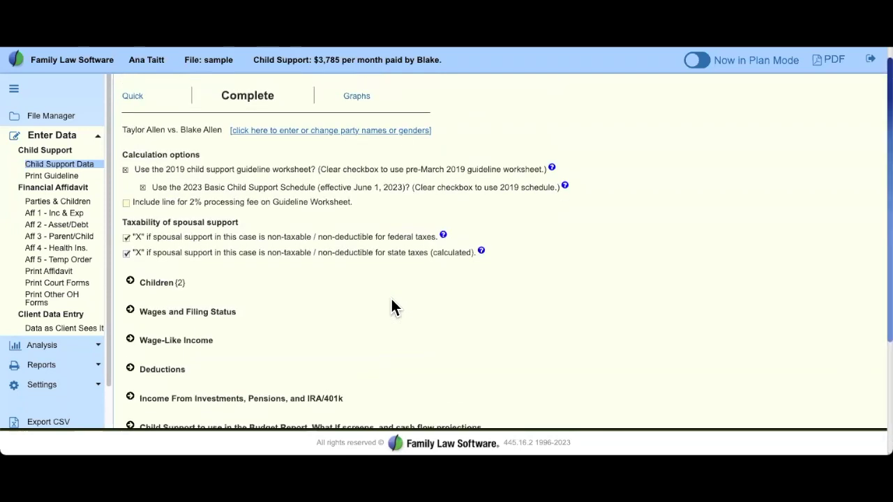
{"action": "left_click_drag", "start_coordinate": [298, 56], "coordinate": [465, 61]}
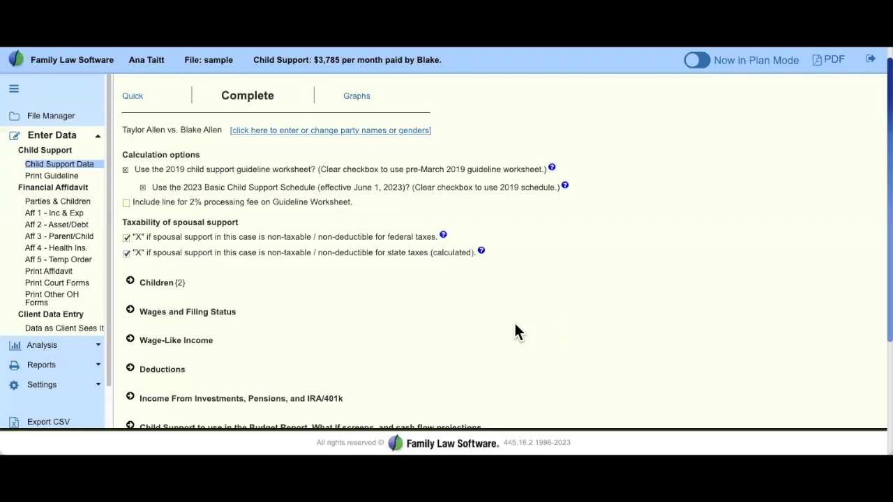
{"action": "left_click", "coordinate": [51, 177]}
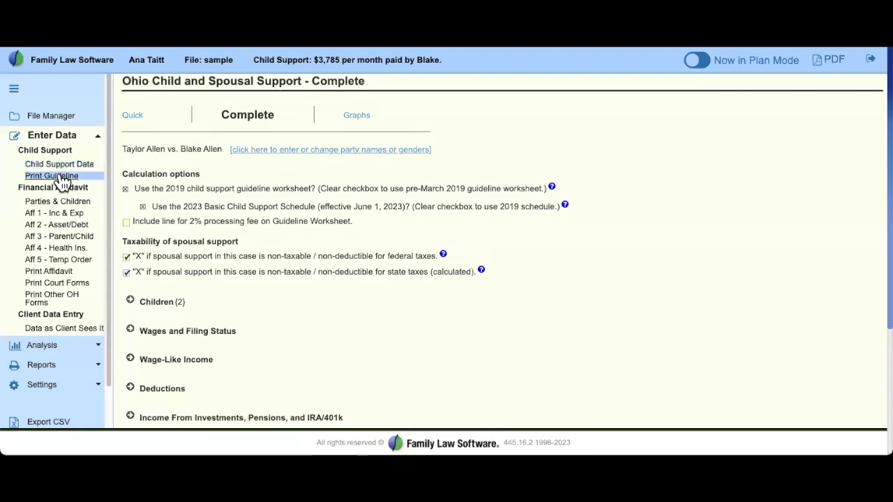
{"action": "scroll", "coordinate": [452, 417], "scroll_direction": "up", "scroll_amount": 2}
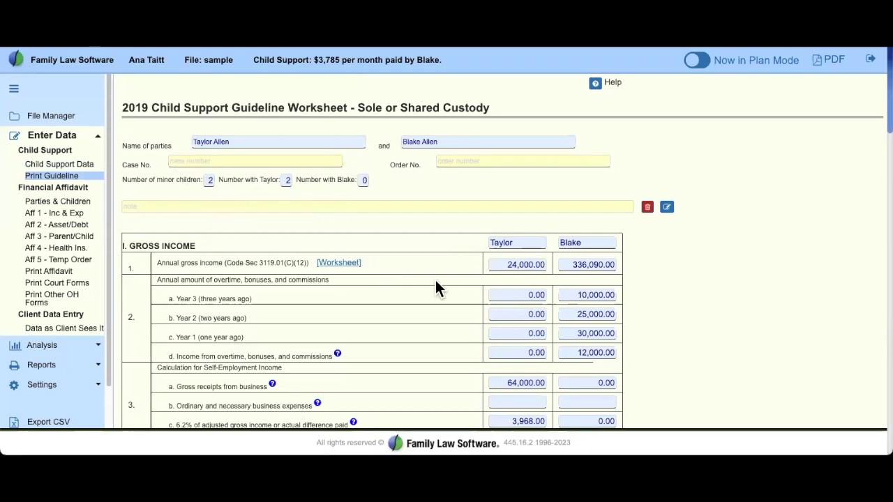
{"action": "scroll", "coordinate": [435, 280], "scroll_direction": "down", "scroll_amount": 1}
{"action": "scroll", "coordinate": [440, 286], "scroll_direction": "down", "scroll_amount": 2}
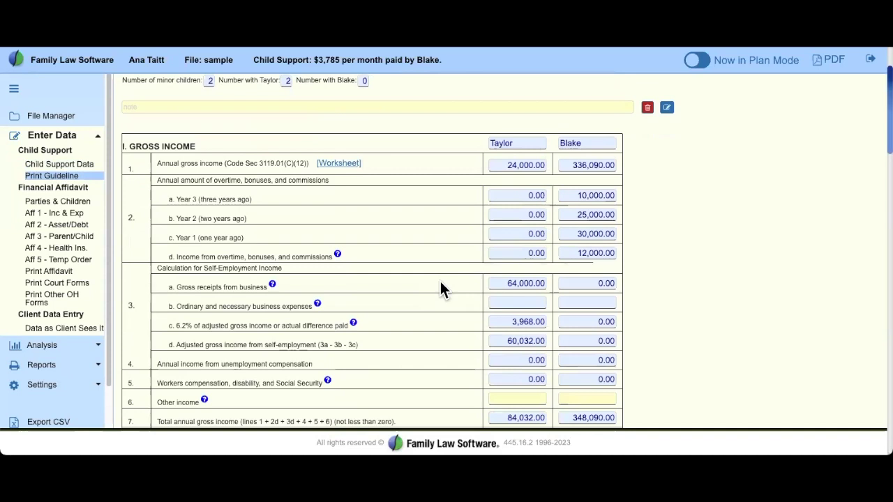
{"action": "scroll", "coordinate": [441, 282], "scroll_direction": "down", "scroll_amount": 1}
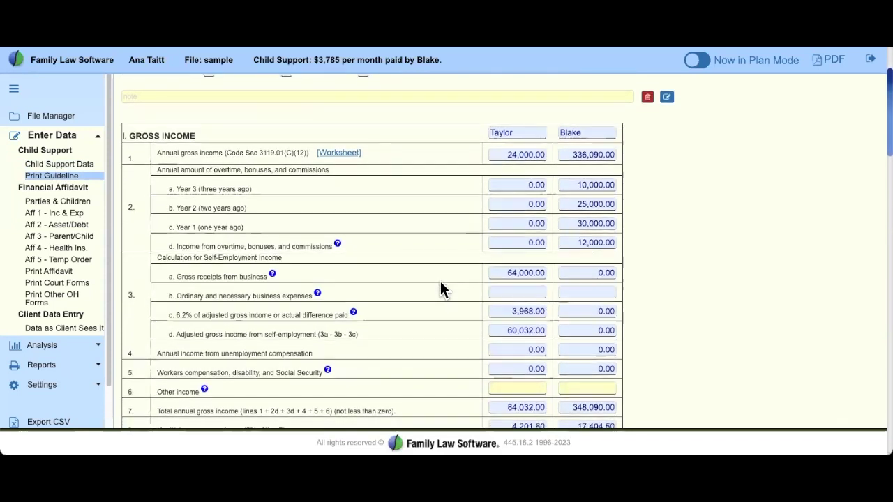
{"action": "scroll", "coordinate": [440, 283], "scroll_direction": "down", "scroll_amount": 1}
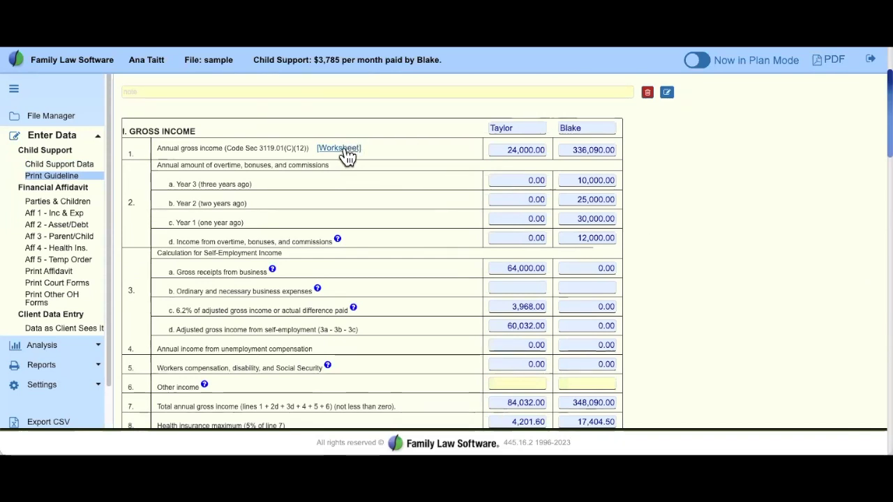
{"action": "left_click_drag", "start_coordinate": [153, 149], "coordinate": [352, 168]}
{"action": "left_click", "coordinate": [423, 169]}
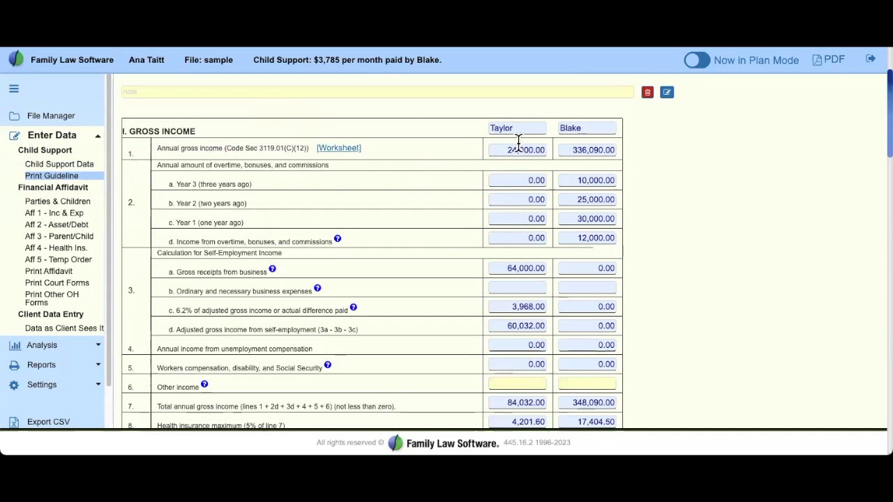
- Open the Gross Income Worksheet behind line 1, review the Alimony Income line, and return to the guideline worksheet
{"action": "left_click", "coordinate": [345, 155]}
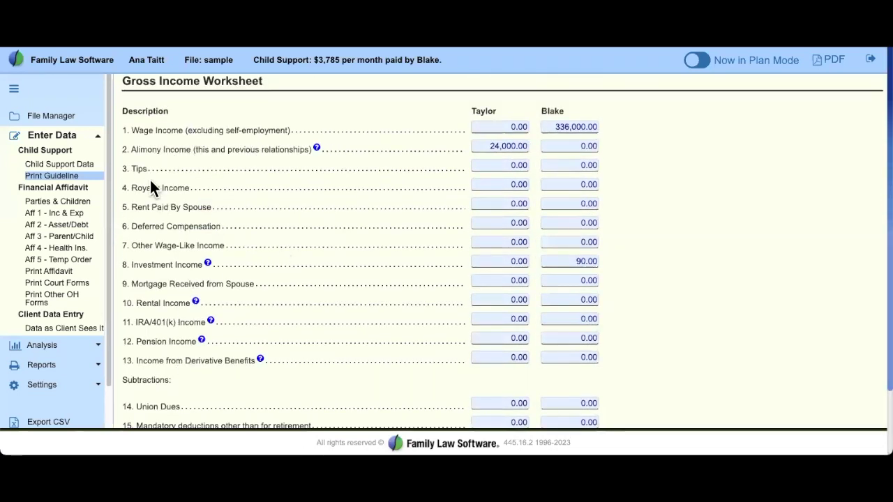
{"action": "left_click_drag", "start_coordinate": [129, 150], "coordinate": [310, 150]}
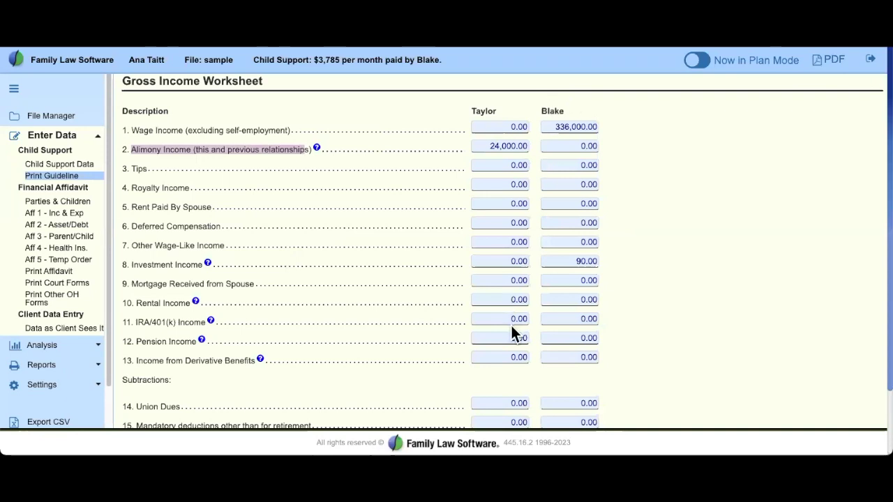
{"action": "left_click", "coordinate": [65, 178]}
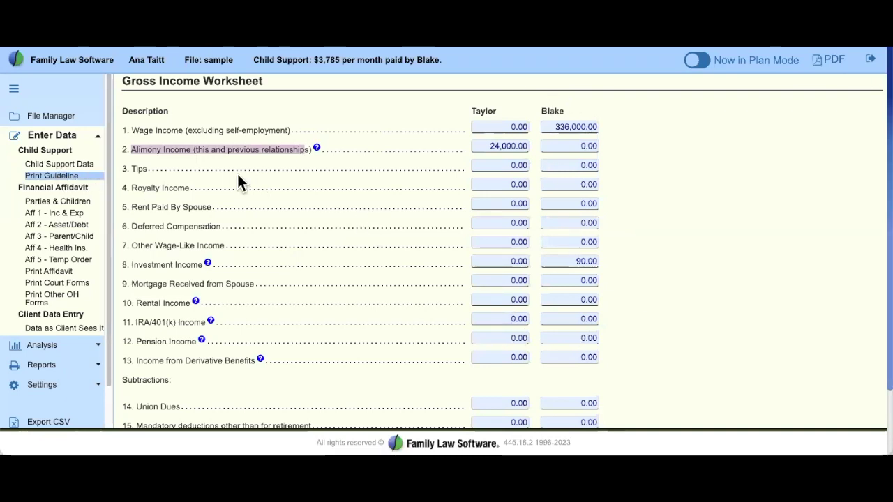
{"action": "double_click", "coordinate": [156, 149]}
{"action": "left_click", "coordinate": [70, 177]}
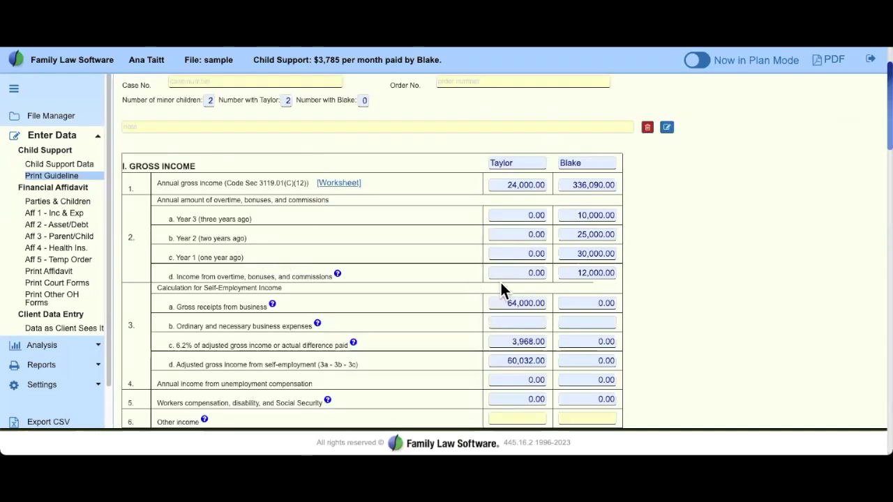
- Compare the Annual gross income line with the Other income line and its entry fields for both parties
{"action": "scroll", "coordinate": [436, 306], "scroll_direction": "down", "scroll_amount": 1}
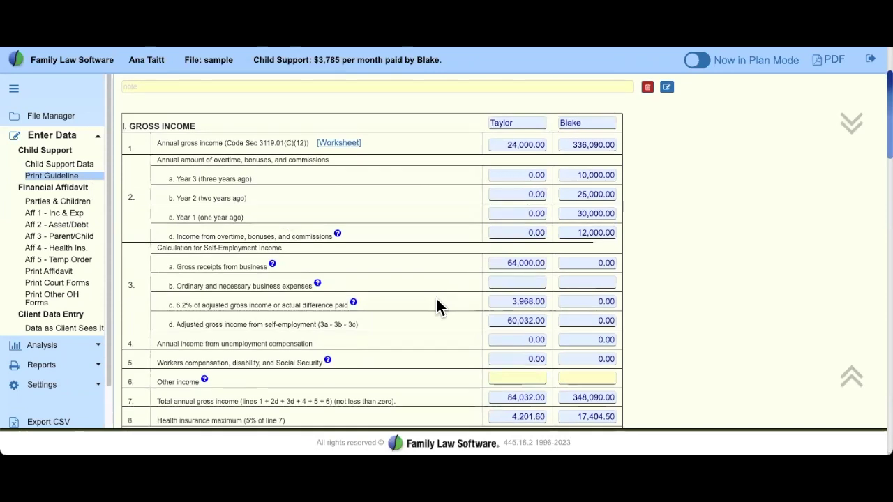
{"action": "left_click_drag", "start_coordinate": [143, 391], "coordinate": [351, 373]}
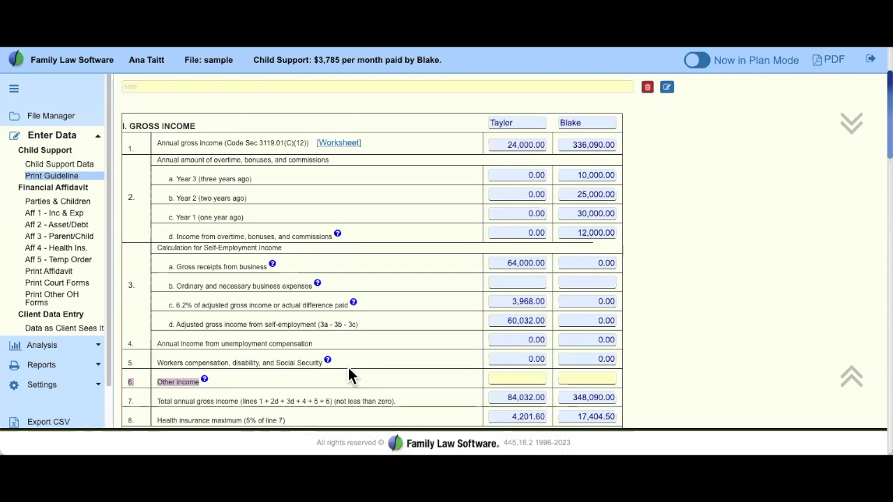
{"action": "left_click_drag", "start_coordinate": [155, 142], "coordinate": [342, 152]}
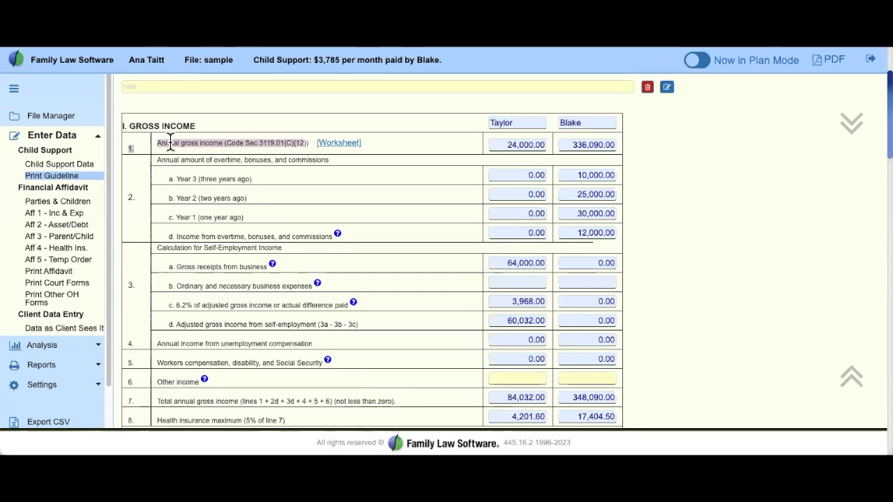
{"action": "left_click", "coordinate": [380, 161]}
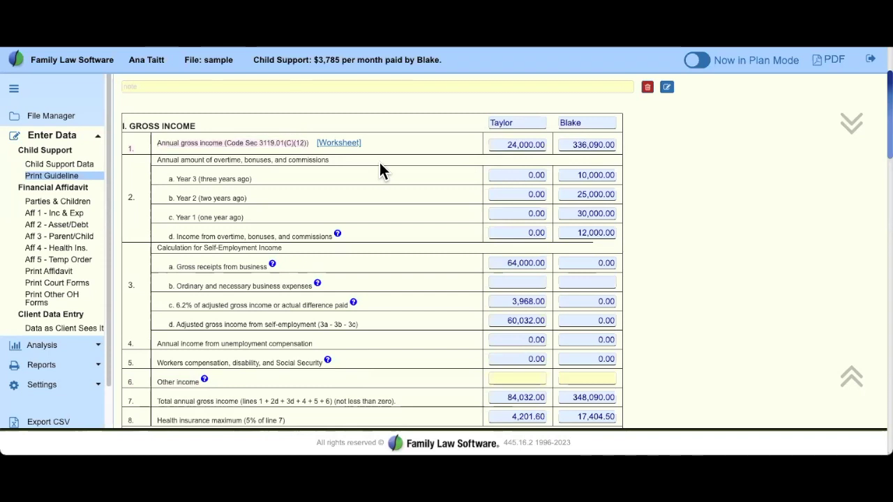
{"action": "left_click_drag", "start_coordinate": [131, 383], "coordinate": [199, 383]}
{"action": "left_click", "coordinate": [523, 378]}
{"action": "left_click", "coordinate": [592, 378]}
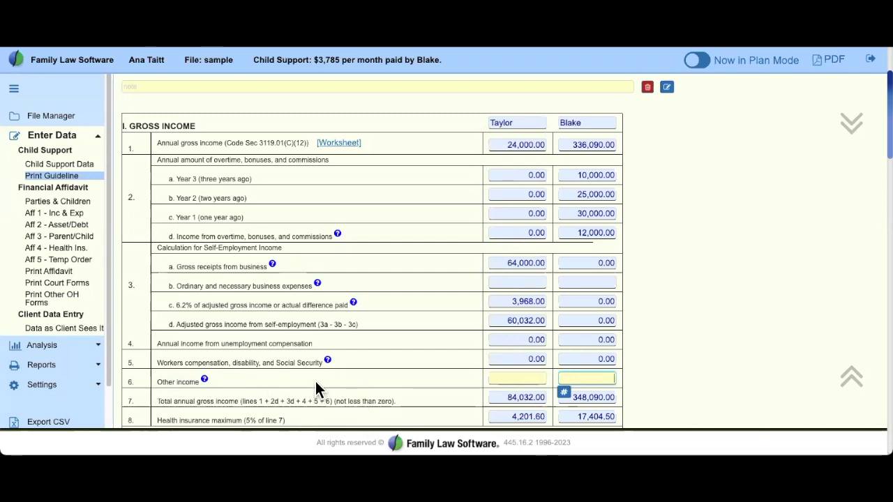
{"action": "left_click_drag", "start_coordinate": [161, 146], "coordinate": [352, 152]}
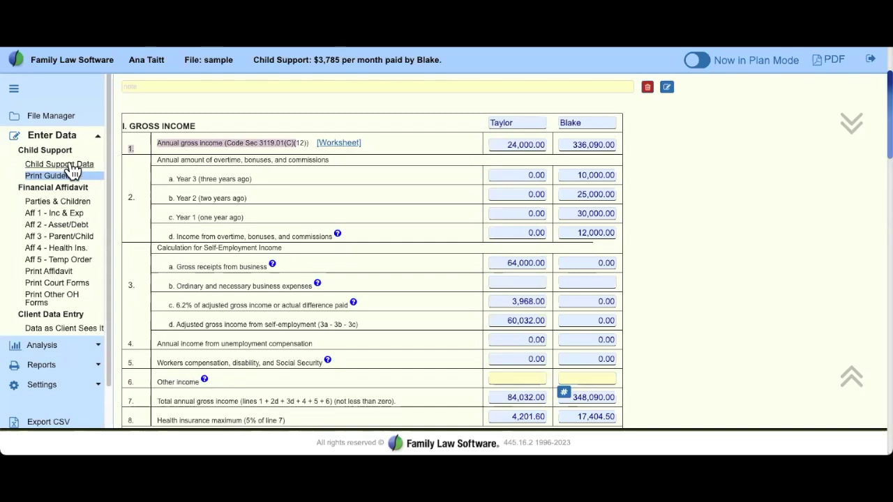
{"action": "left_click", "coordinate": [160, 384]}
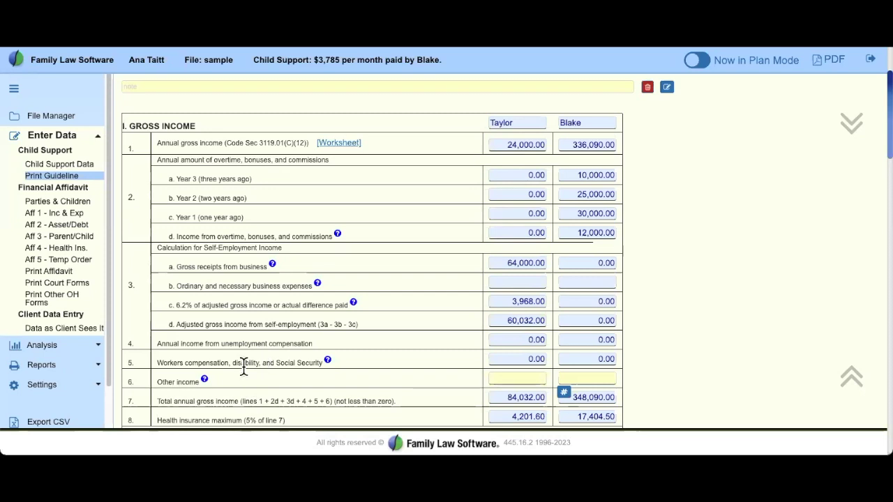
- Review the guideline's Adjustments to Income, Income Shares and Basic Child Support Obligation lines
{"action": "scroll", "coordinate": [274, 352], "scroll_direction": "down", "scroll_amount": 1}
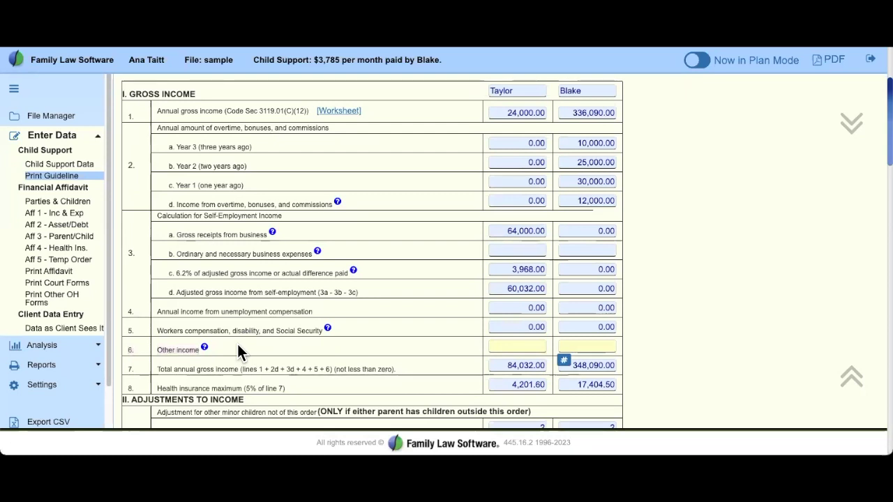
{"action": "scroll", "coordinate": [358, 328], "scroll_direction": "down", "scroll_amount": 3}
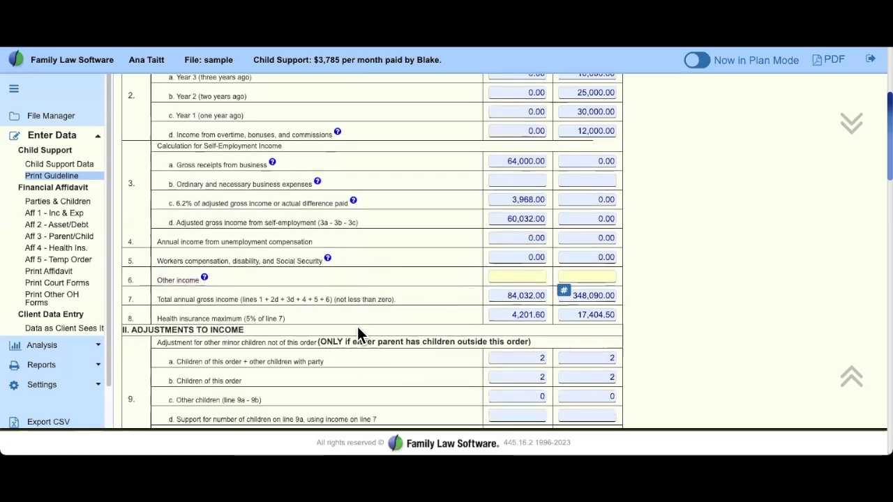
{"action": "scroll", "coordinate": [357, 326], "scroll_direction": "down", "scroll_amount": 4}
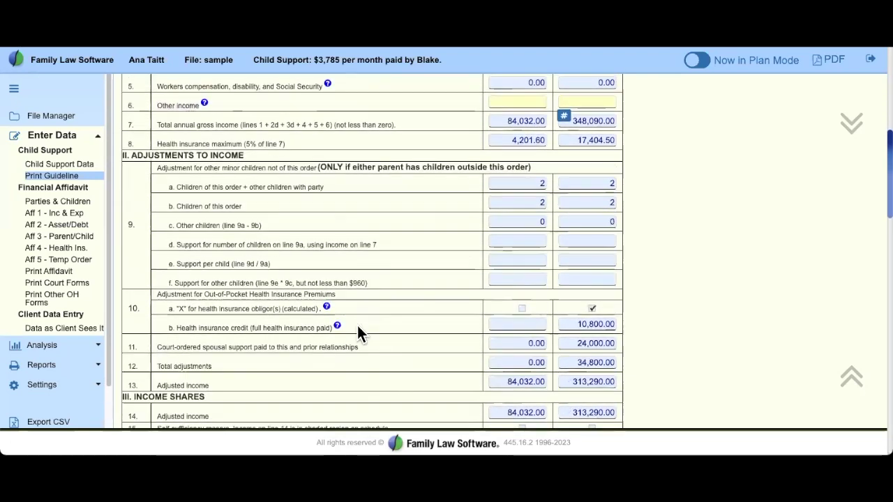
{"action": "scroll", "coordinate": [358, 323], "scroll_direction": "down", "scroll_amount": 1}
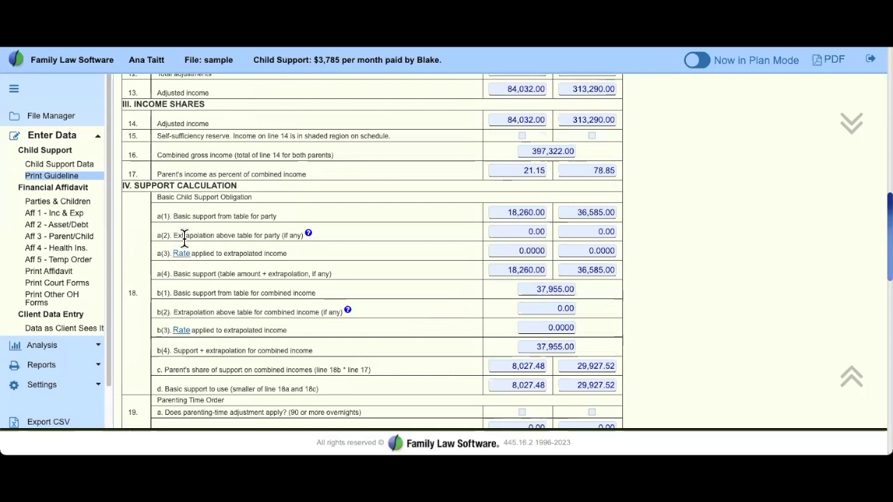
{"action": "scroll", "coordinate": [481, 309], "scroll_direction": "down", "scroll_amount": 1}
{"action": "scroll", "coordinate": [475, 309], "scroll_direction": "down", "scroll_amount": 1}
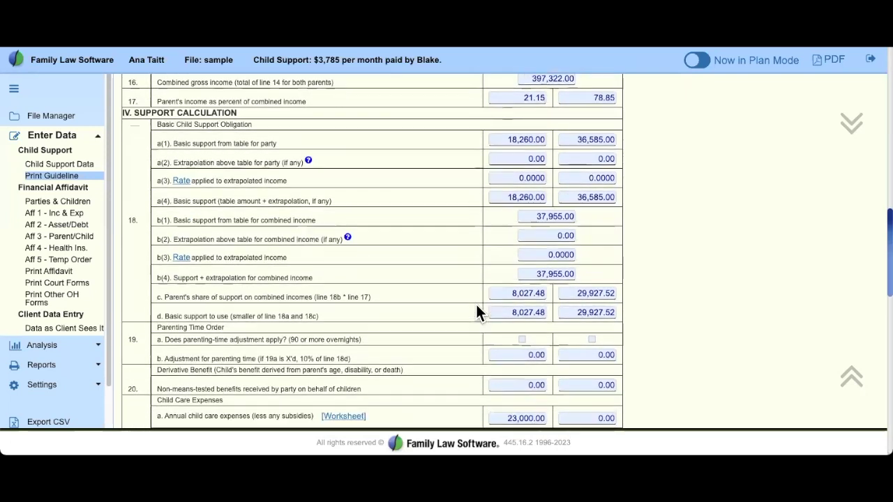
- Review the guideline's Child Care Expenses, Cash Medical and Recommended Monthly Orders for Decree lines
{"action": "scroll", "coordinate": [236, 342], "scroll_direction": "down", "scroll_amount": 3}
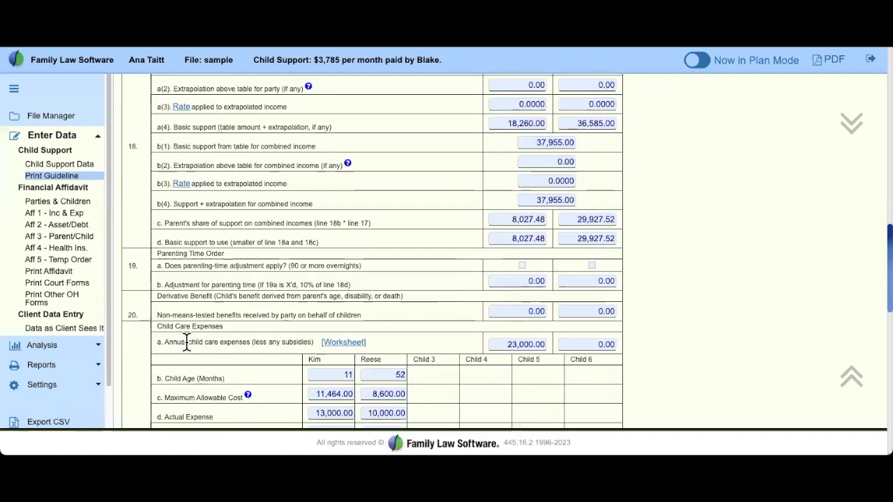
{"action": "left_click_drag", "start_coordinate": [183, 342], "coordinate": [333, 353]}
{"action": "scroll", "coordinate": [454, 357], "scroll_direction": "down", "scroll_amount": 5}
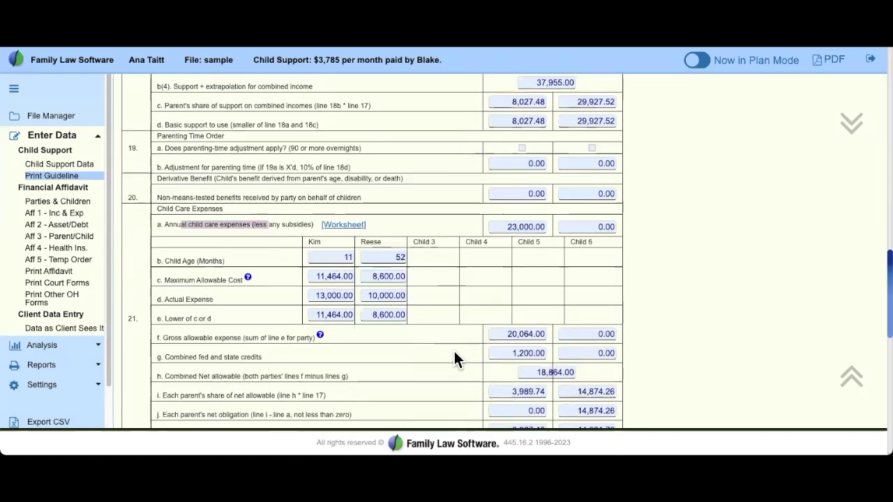
{"action": "scroll", "coordinate": [455, 361], "scroll_direction": "down", "scroll_amount": 5}
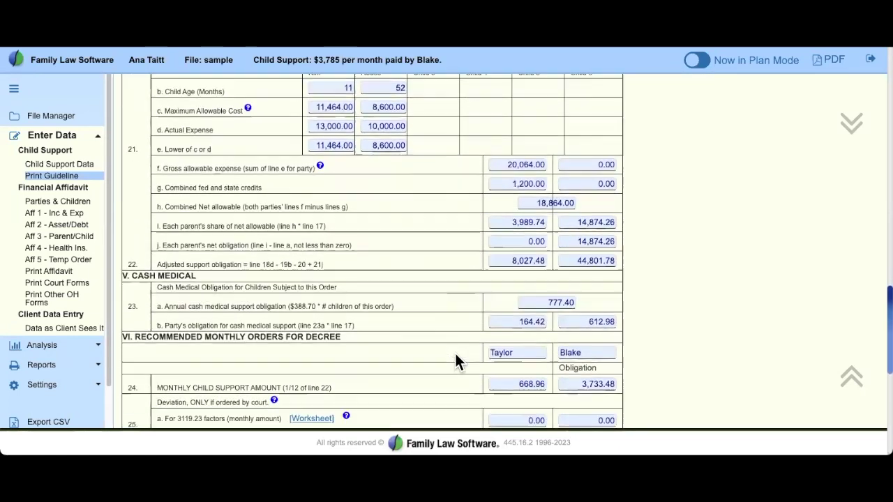
{"action": "scroll", "coordinate": [447, 354], "scroll_direction": "down", "scroll_amount": 4}
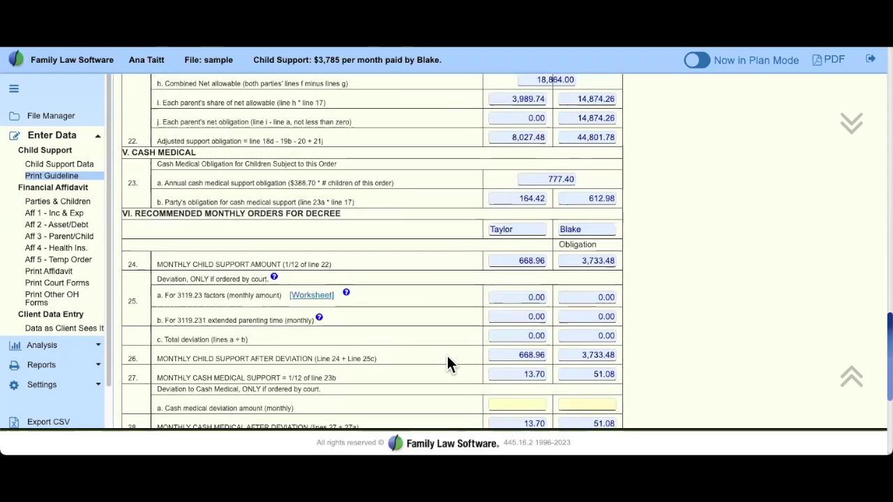
- Open the deviations worksheet from line 25a and review the 3119.23 factors and the parenting time deviation option
{"action": "left_click_drag", "start_coordinate": [156, 223], "coordinate": [380, 232]}
{"action": "left_click", "coordinate": [410, 246]}
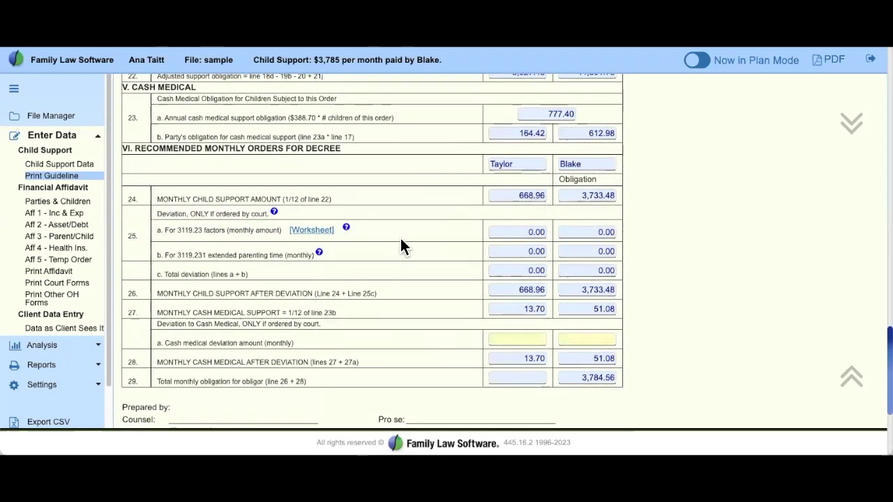
{"action": "left_click", "coordinate": [312, 232]}
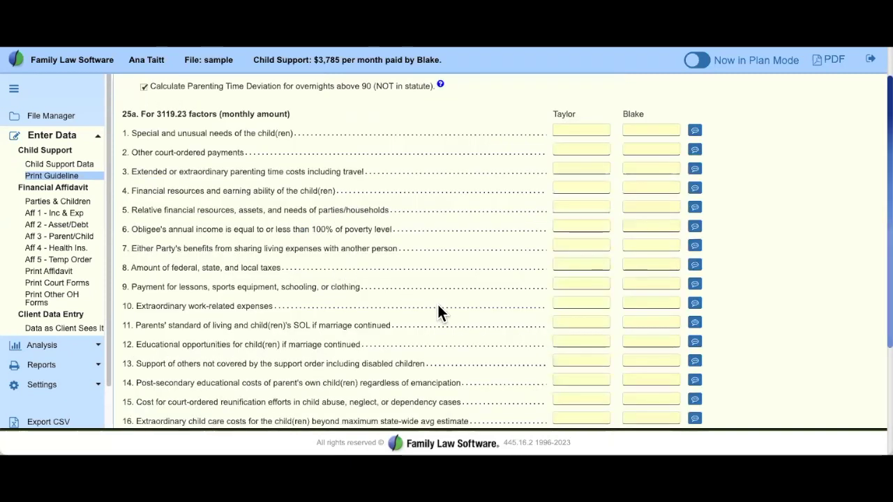
{"action": "scroll", "coordinate": [437, 304], "scroll_direction": "up", "scroll_amount": 1}
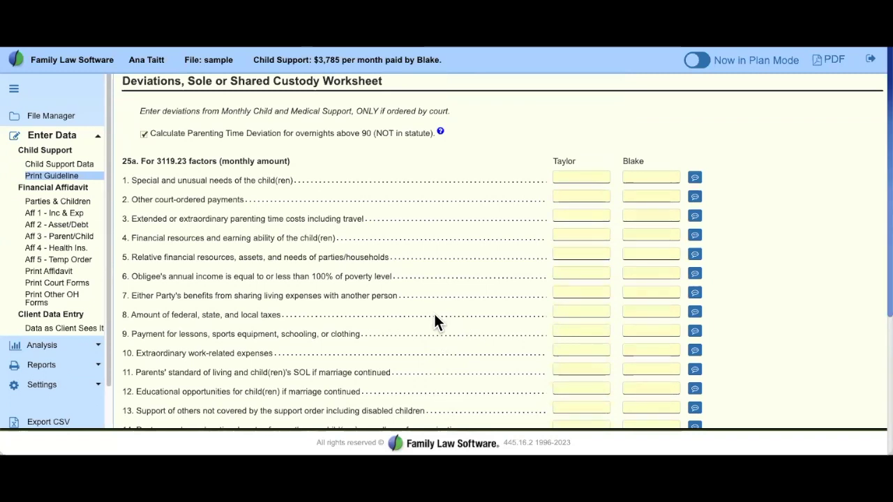
{"action": "scroll", "coordinate": [434, 321], "scroll_direction": "down", "scroll_amount": 2}
{"action": "scroll", "coordinate": [434, 321], "scroll_direction": "down", "scroll_amount": 2}
{"action": "scroll", "coordinate": [434, 321], "scroll_direction": "up", "scroll_amount": 3}
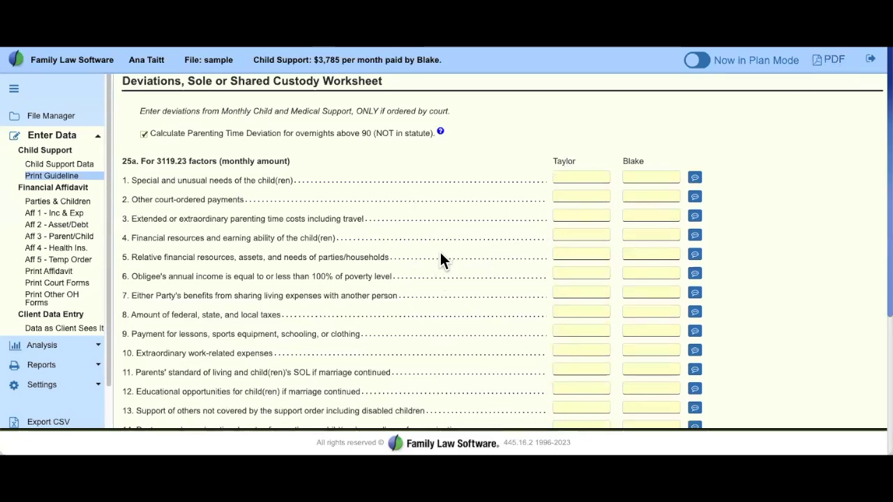
- Return to Child Support Data, then open the Ohio court forms and review the JFSCS Child Support Services forms
{"action": "left_click", "coordinate": [82, 170]}
{"action": "scroll", "coordinate": [252, 221], "scroll_direction": "up", "scroll_amount": 3}
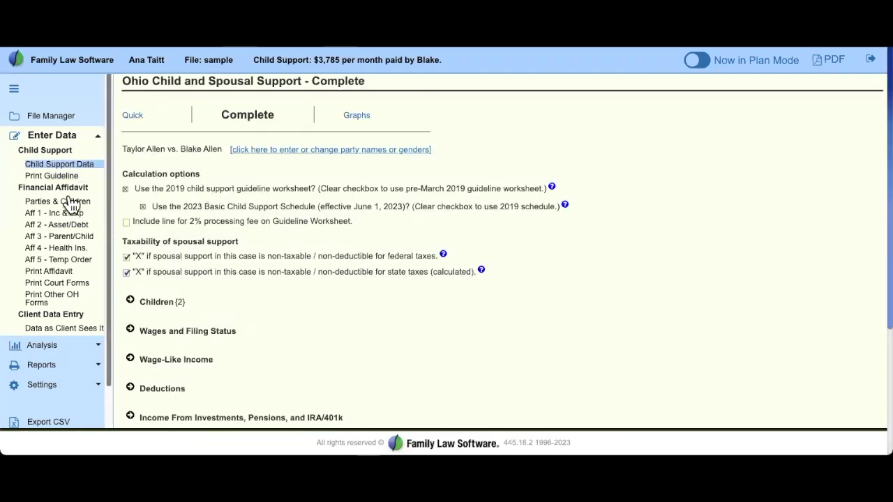
{"action": "left_click", "coordinate": [66, 289]}
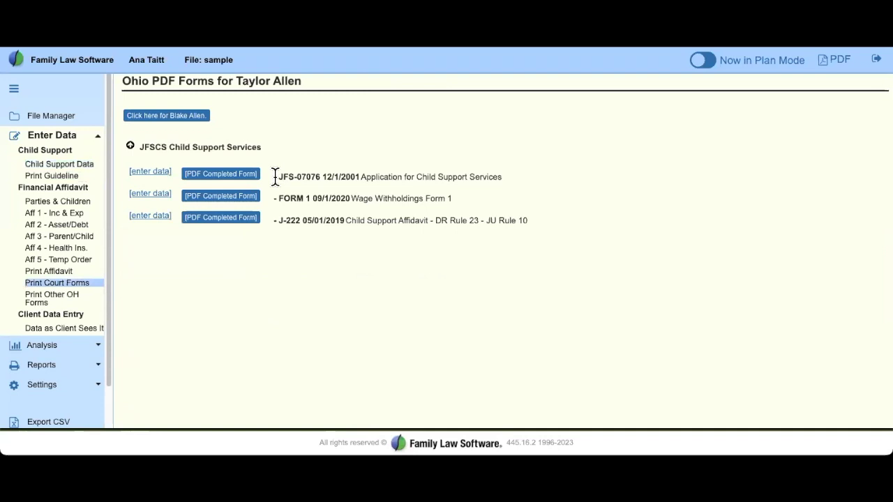
{"action": "left_click_drag", "start_coordinate": [275, 176], "coordinate": [555, 240]}
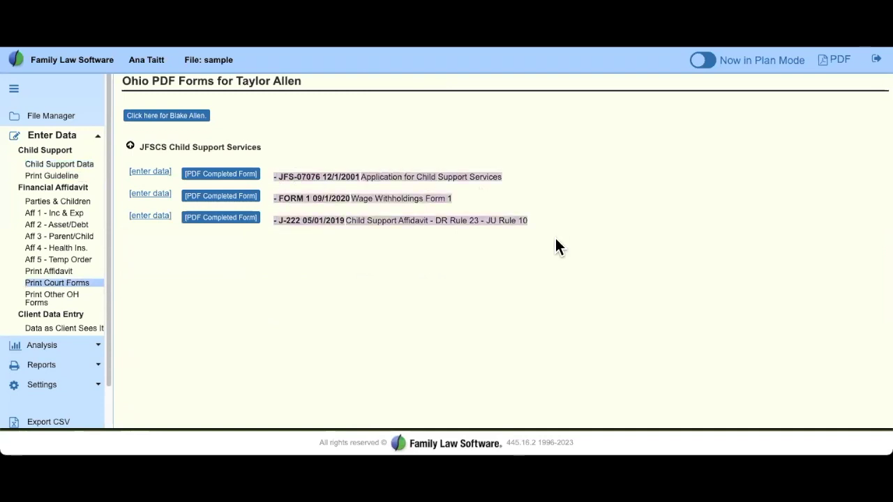
- Open data entry for the J-222 Child Support Affidavit and review its caption, instructions and current child support order section
{"action": "left_click", "coordinate": [544, 304]}
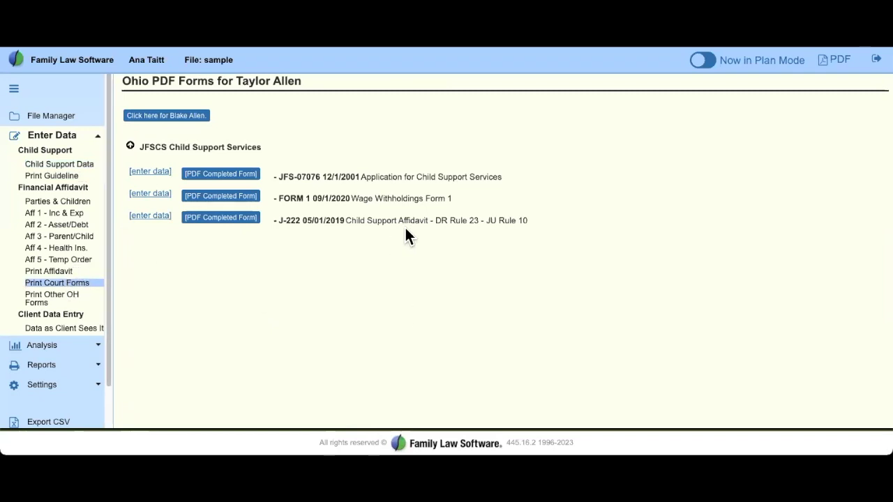
{"action": "left_click_drag", "start_coordinate": [347, 221], "coordinate": [303, 221]}
{"action": "left_click", "coordinate": [542, 223]}
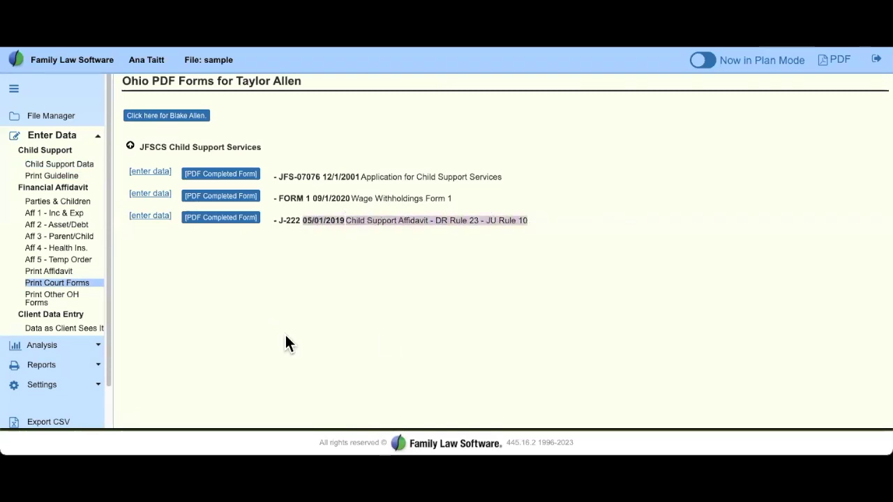
{"action": "left_click", "coordinate": [160, 218]}
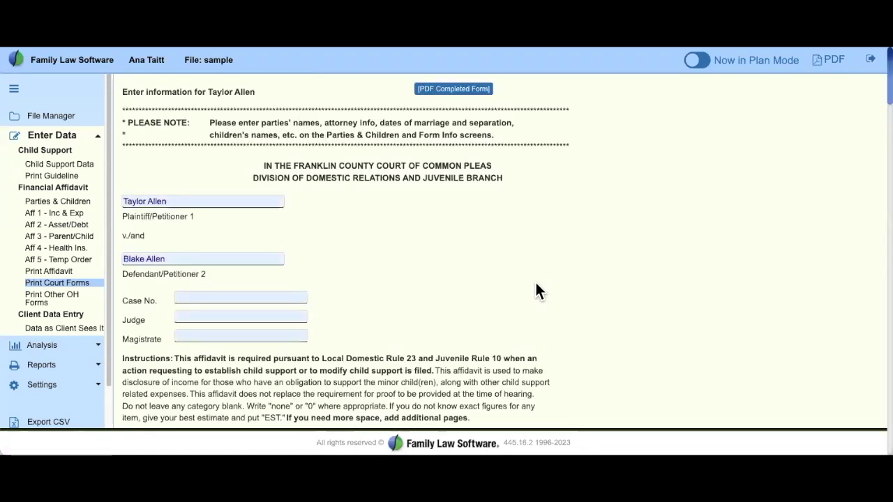
{"action": "scroll", "coordinate": [536, 283], "scroll_direction": "down", "scroll_amount": 4}
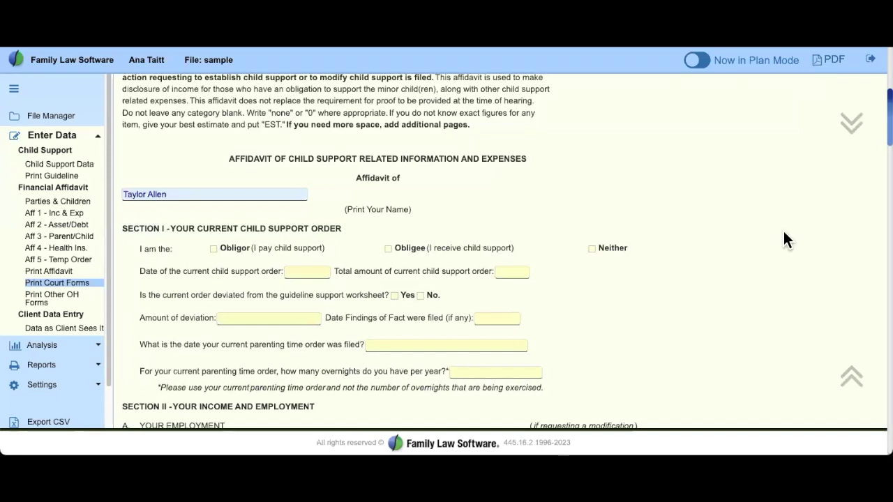
- Return to the court forms list, then open the Income Withholding for Support Order (IWO) from the other Ohio forms
{"action": "left_click", "coordinate": [36, 286]}
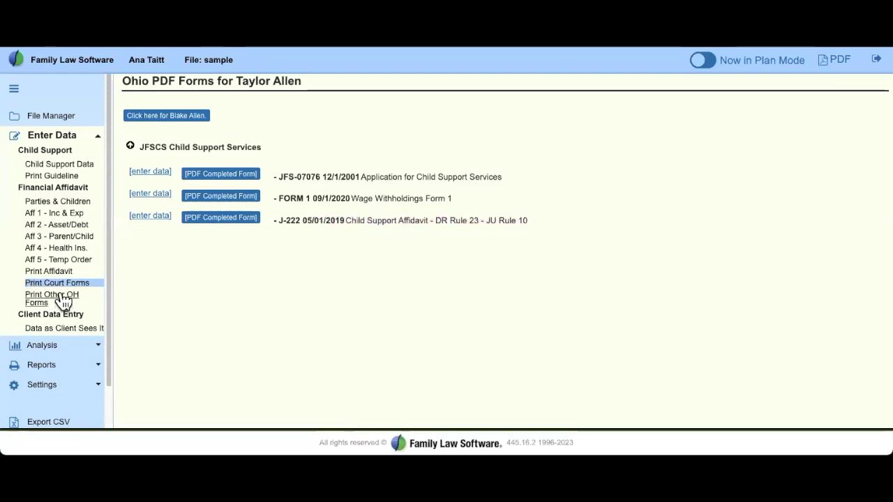
{"action": "left_click", "coordinate": [63, 300]}
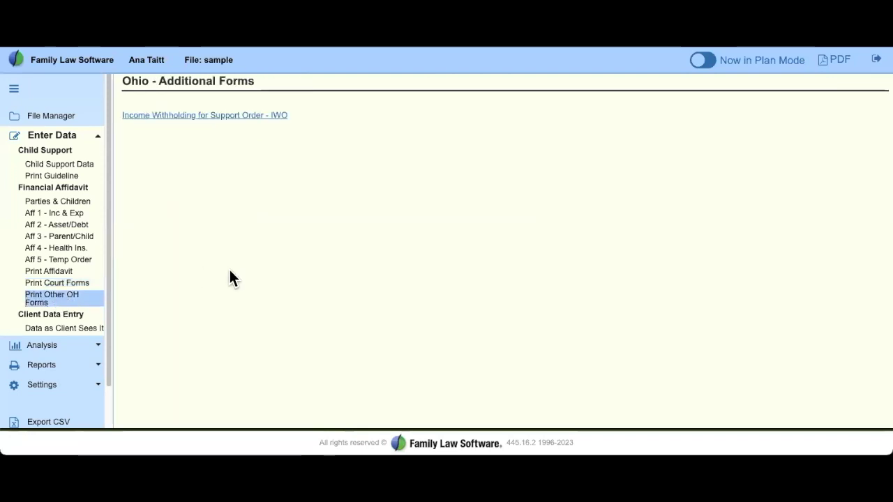
{"action": "left_click", "coordinate": [249, 117]}
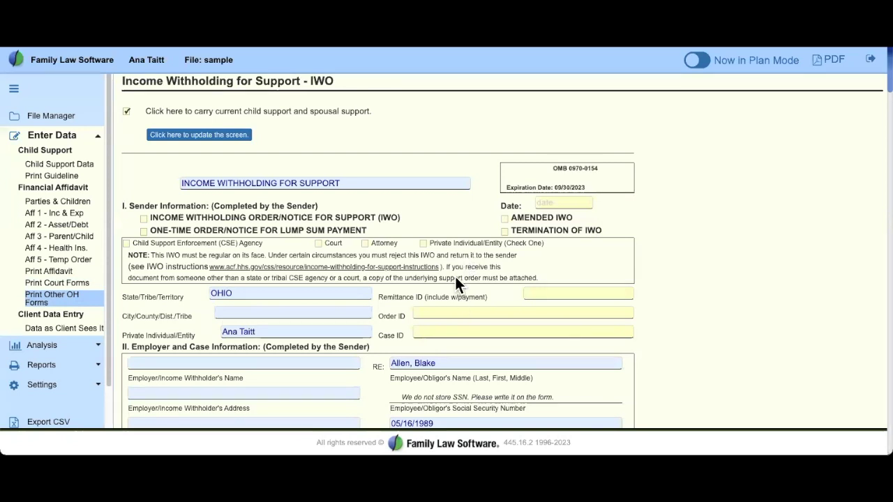
- Return to Child Support Data, then open the Support Impact analysis and review both parties' after-tax incomes
{"action": "left_click", "coordinate": [64, 170]}
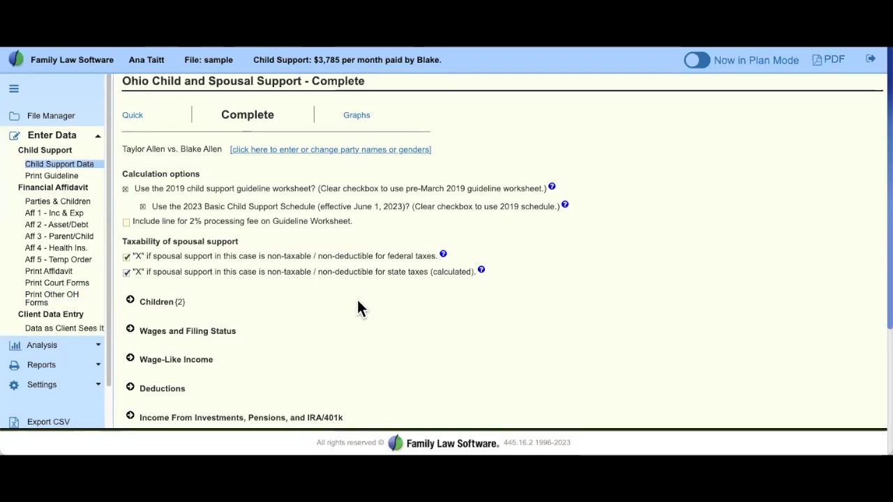
{"action": "left_click", "coordinate": [77, 354]}
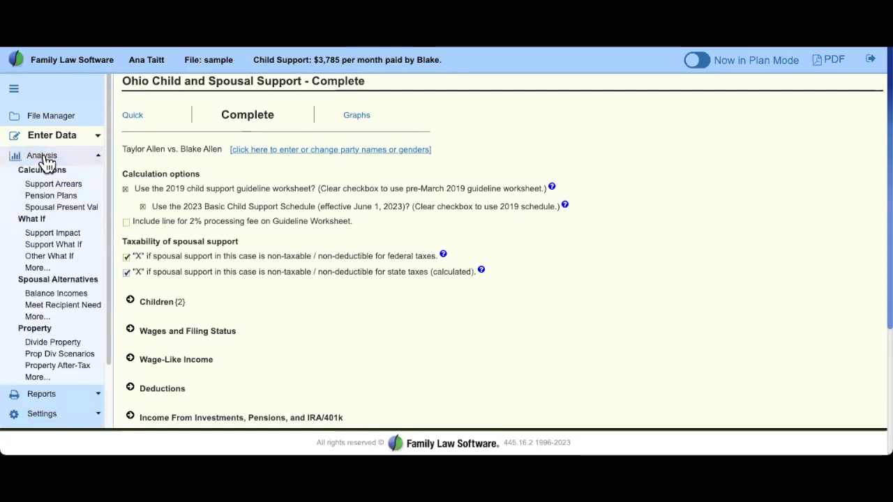
{"action": "left_click", "coordinate": [43, 236]}
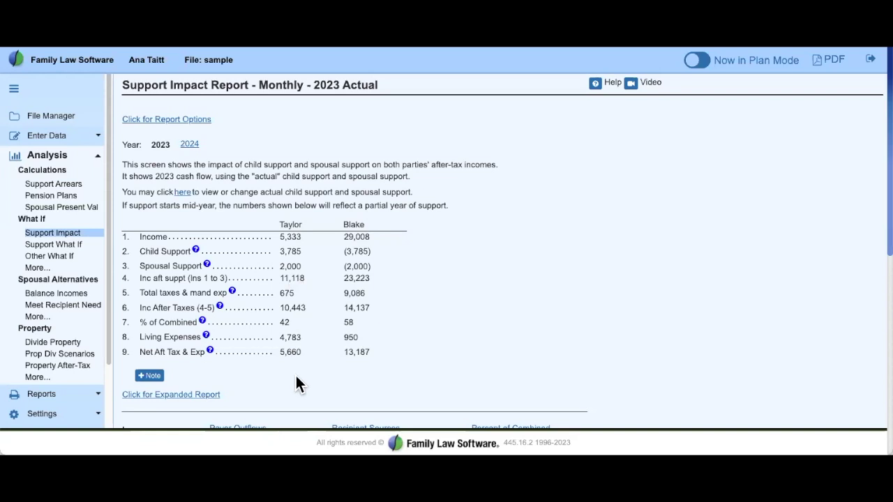
- Show the available file actions and program settings
{"action": "scroll", "coordinate": [79, 277], "scroll_direction": "down", "scroll_amount": 2}
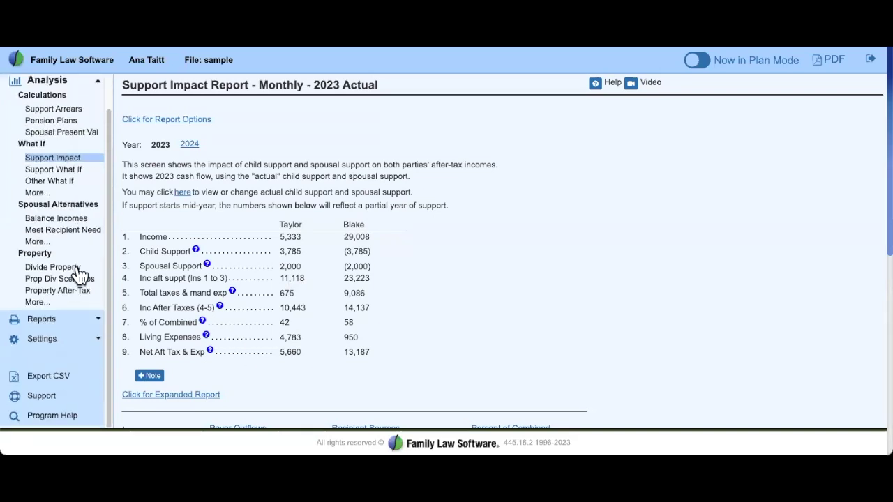
{"action": "left_click", "coordinate": [71, 344]}
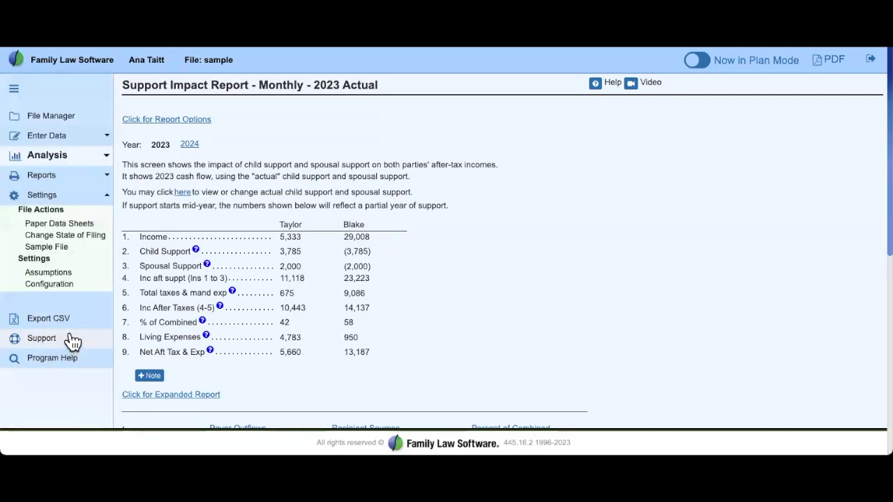